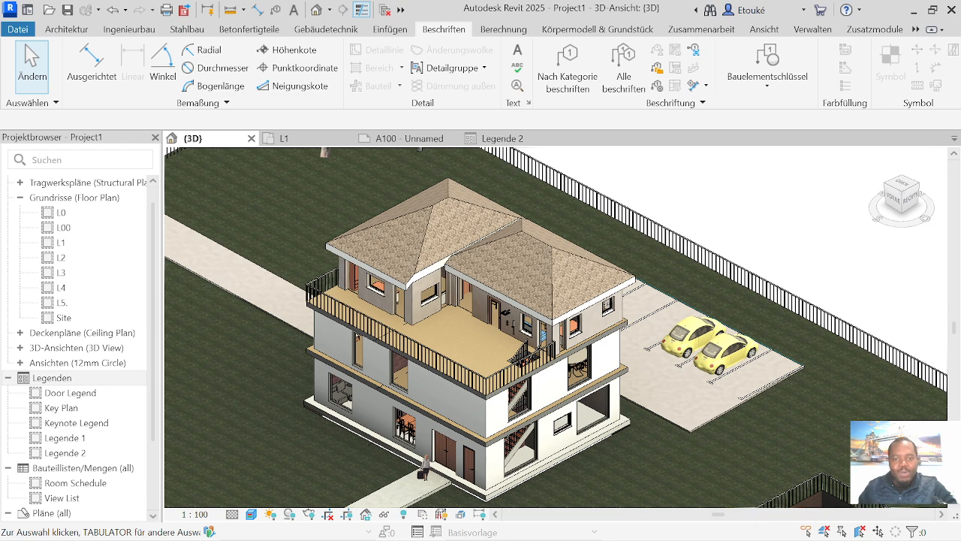
Step: View the L1 floor plan and the existing Legende 2 view
click(304, 139)
scroll(445, 303, down, 1)
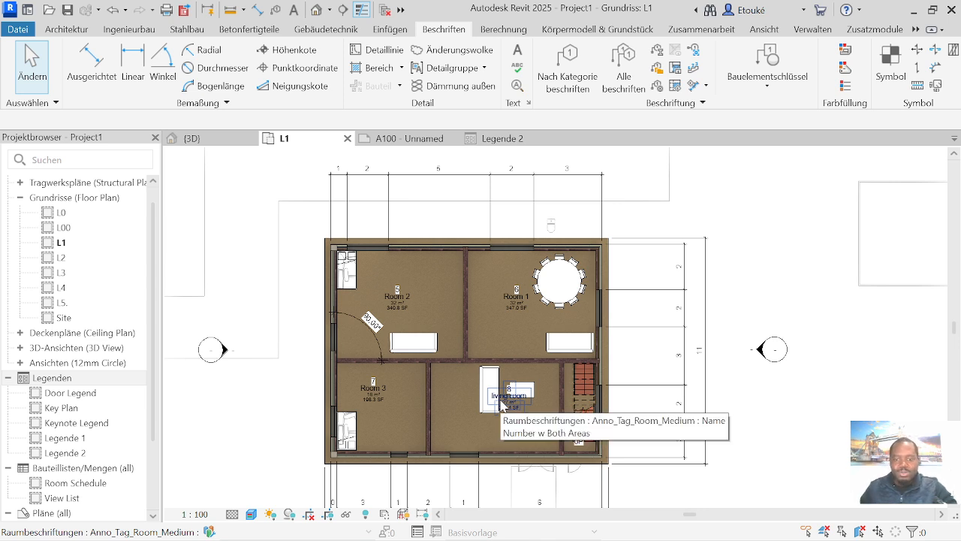
click(508, 143)
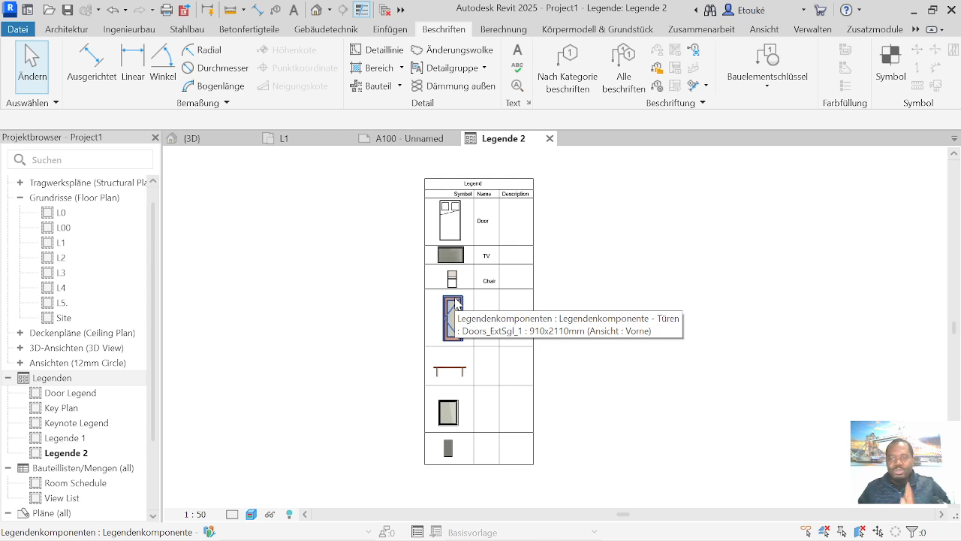
click(766, 30)
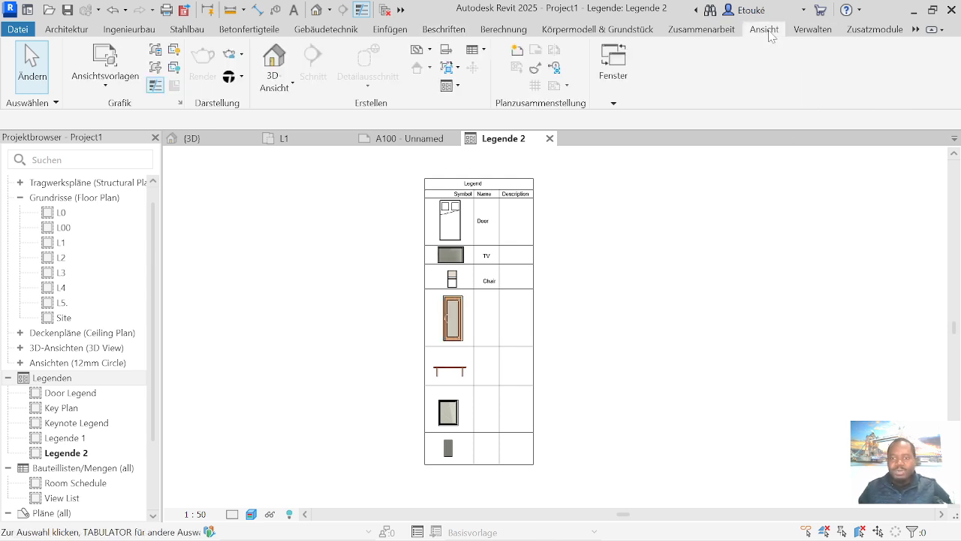
click(448, 86)
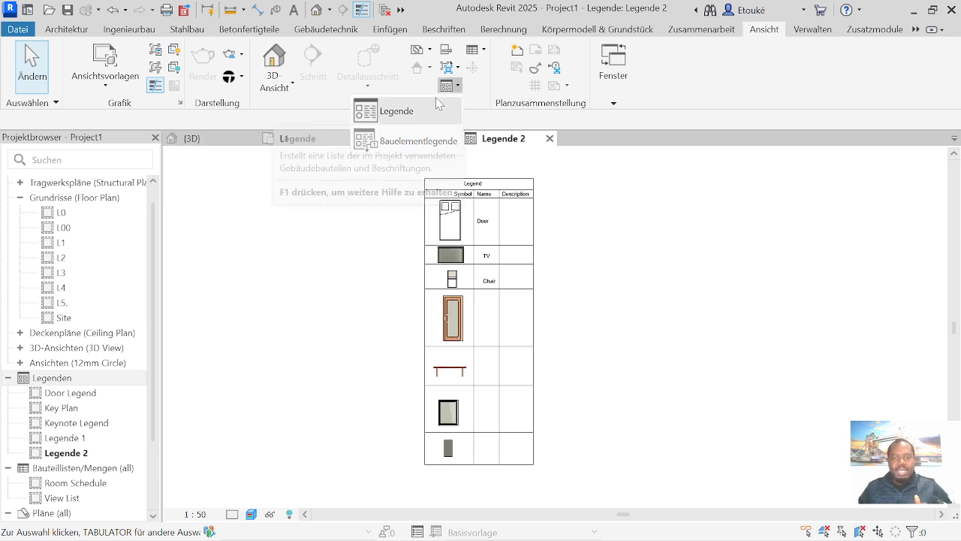
click(401, 115)
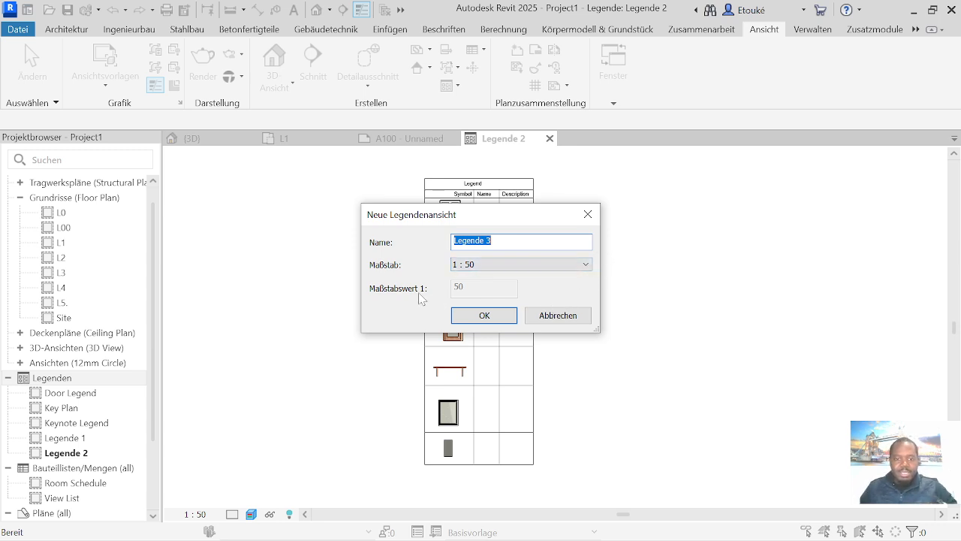
click(586, 265)
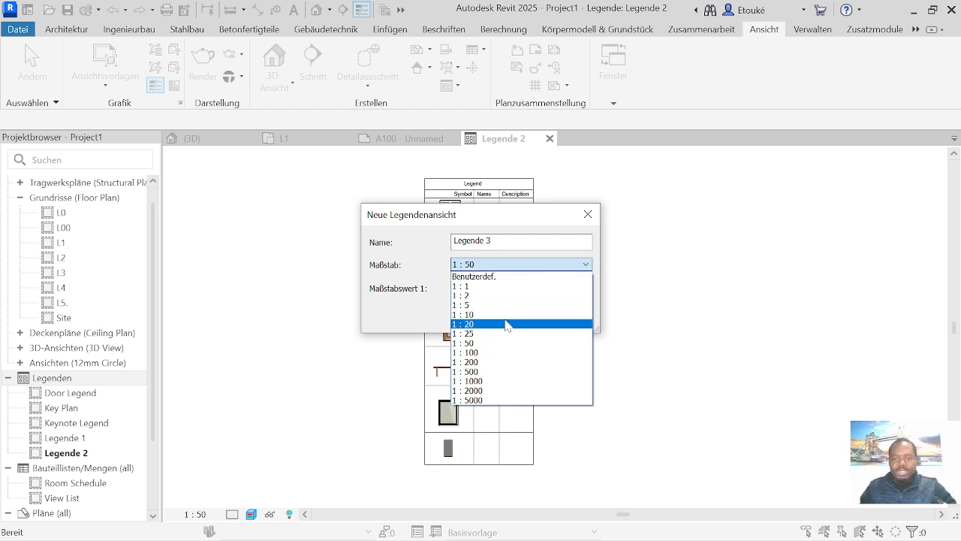
click(588, 218)
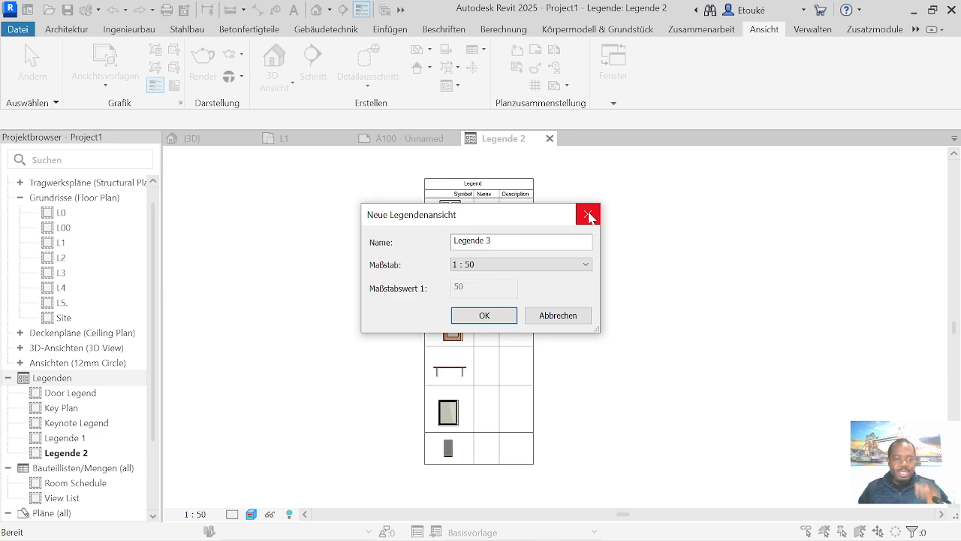
click(589, 216)
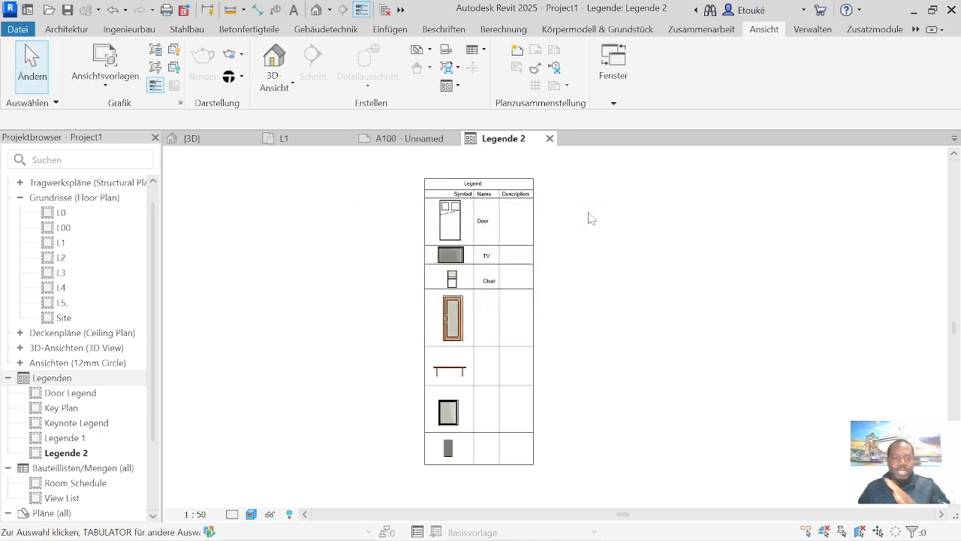
Step: Create a new legend view named Legende 3 at a scale of 1:50
right_click(25, 384)
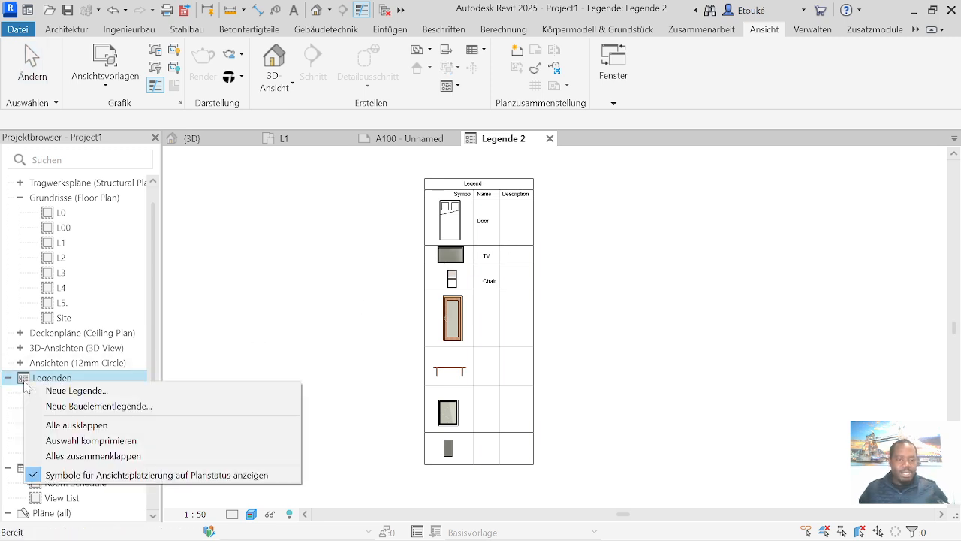
click(26, 377)
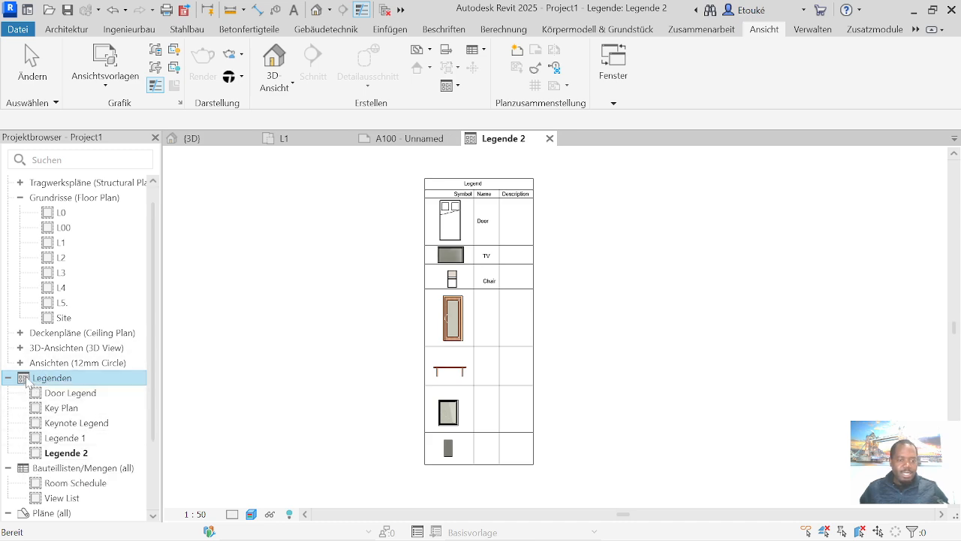
right_click(26, 380)
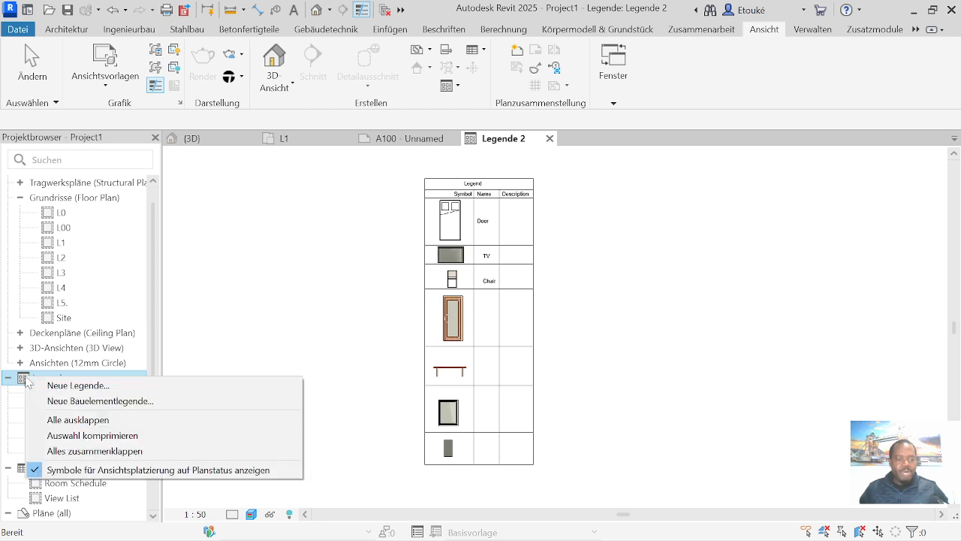
click(78, 385)
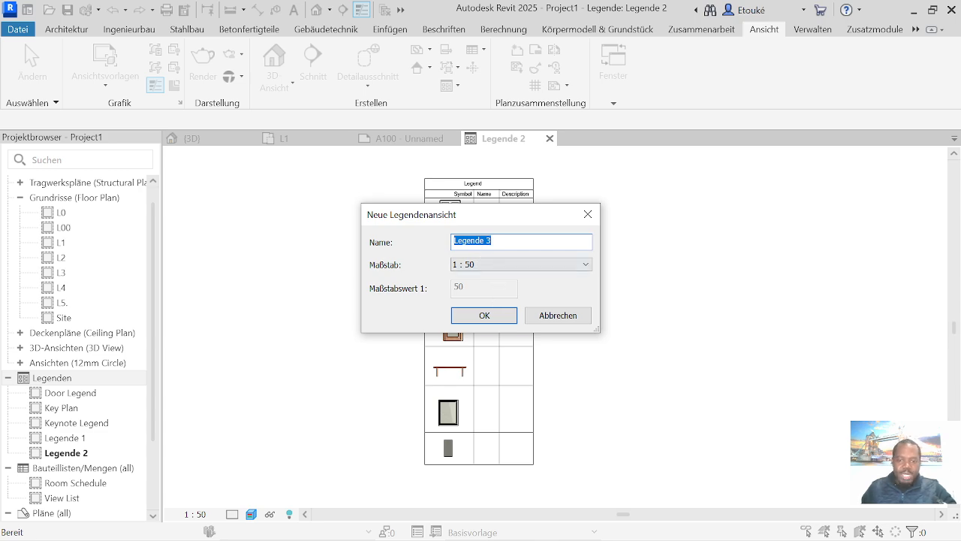
click(486, 316)
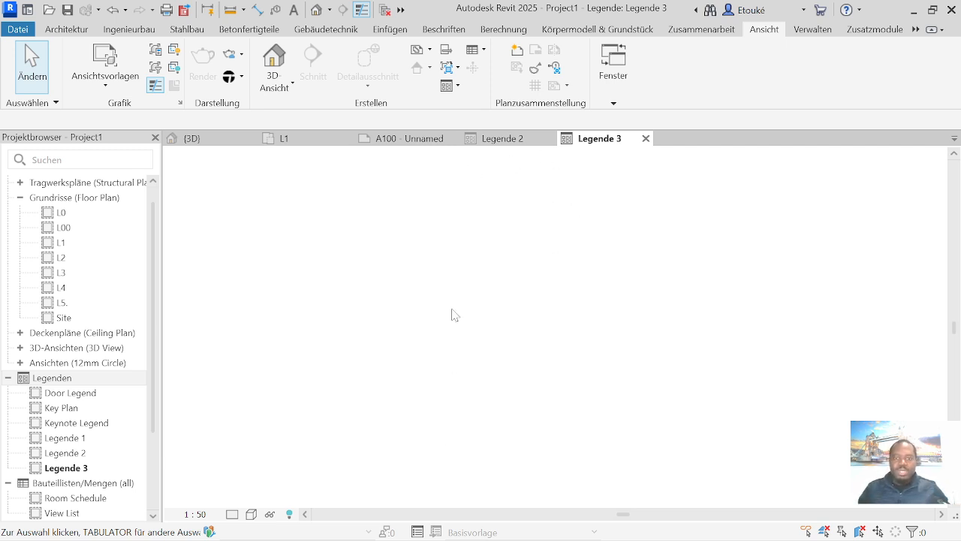
Step: Draw the legend table's outer frame with thin detail lines, about 8.8 wide and 8.9 high, and undo the stray extra line
click(445, 30)
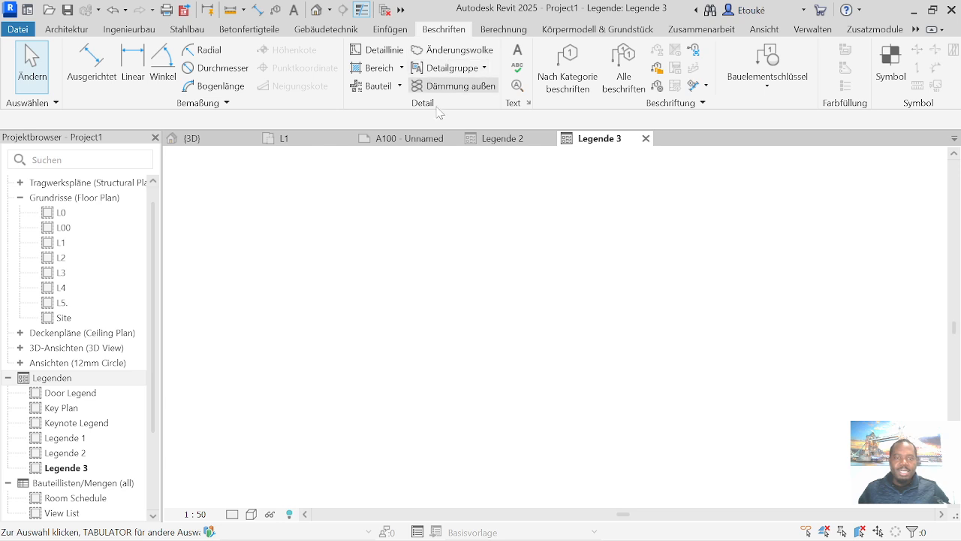
click(356, 54)
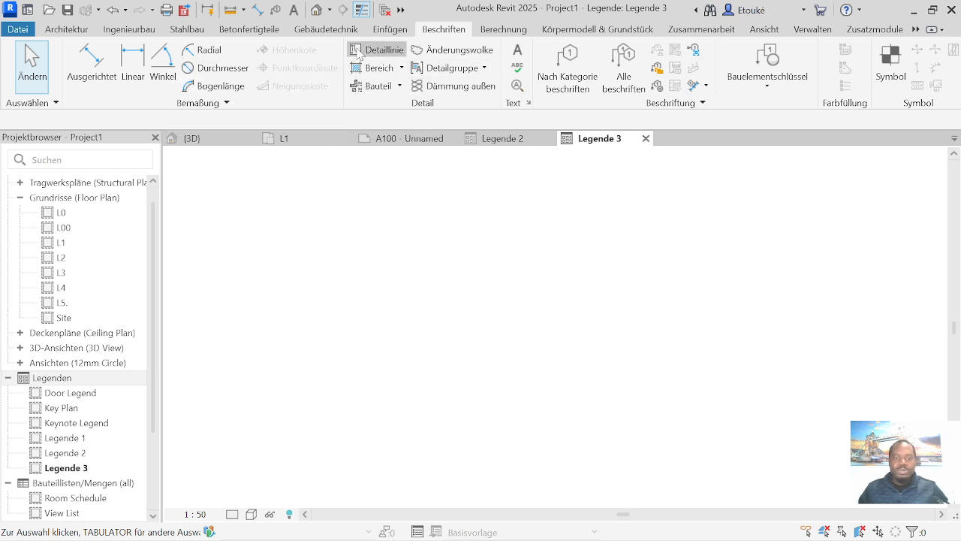
click(409, 187)
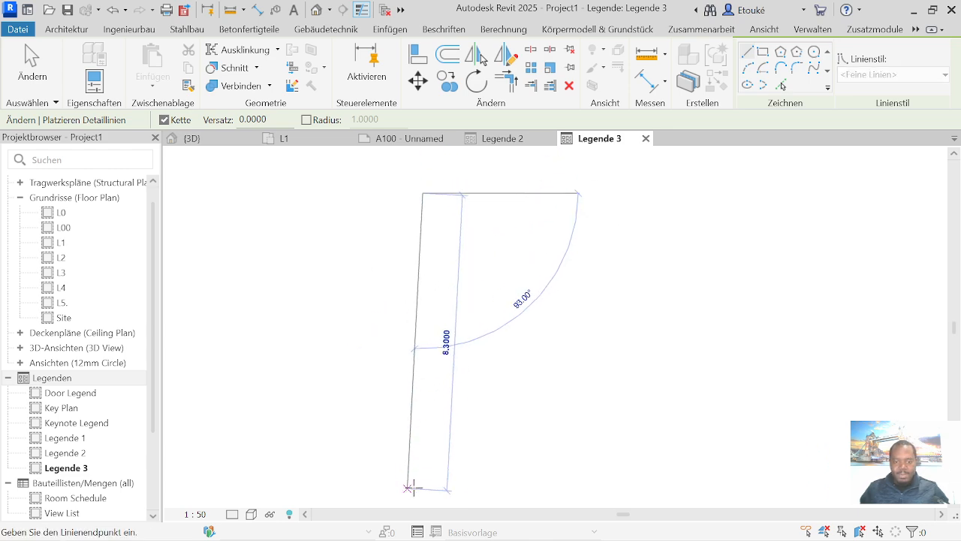
click(422, 496)
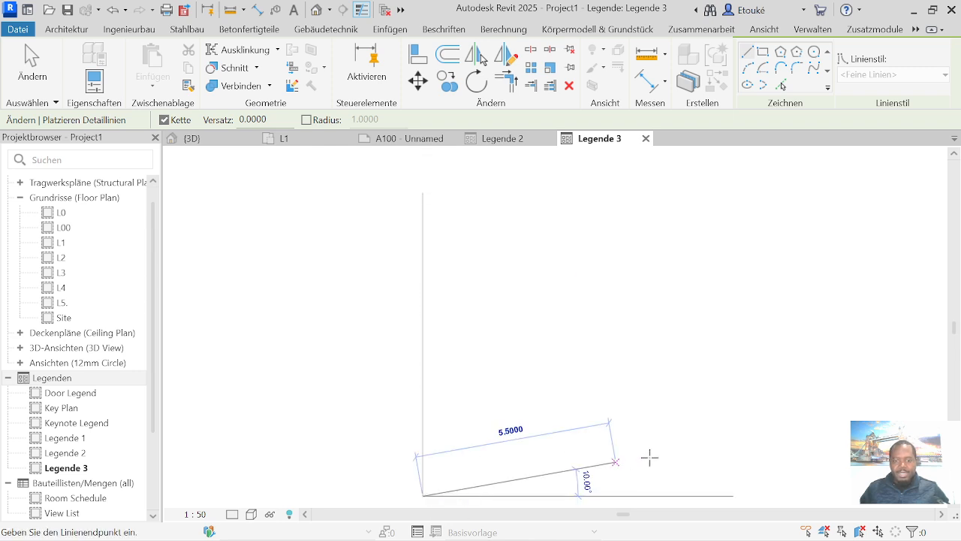
click(736, 496)
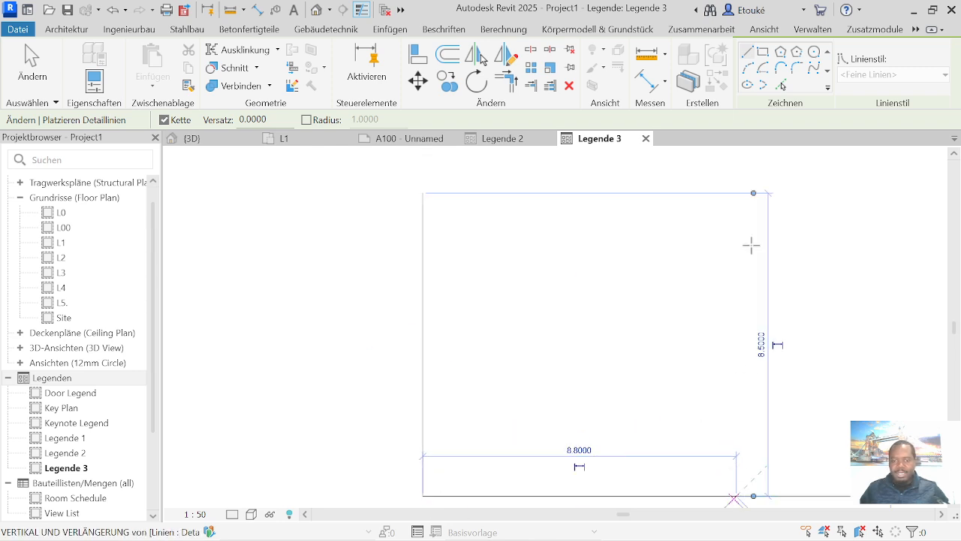
click(736, 179)
click(423, 179)
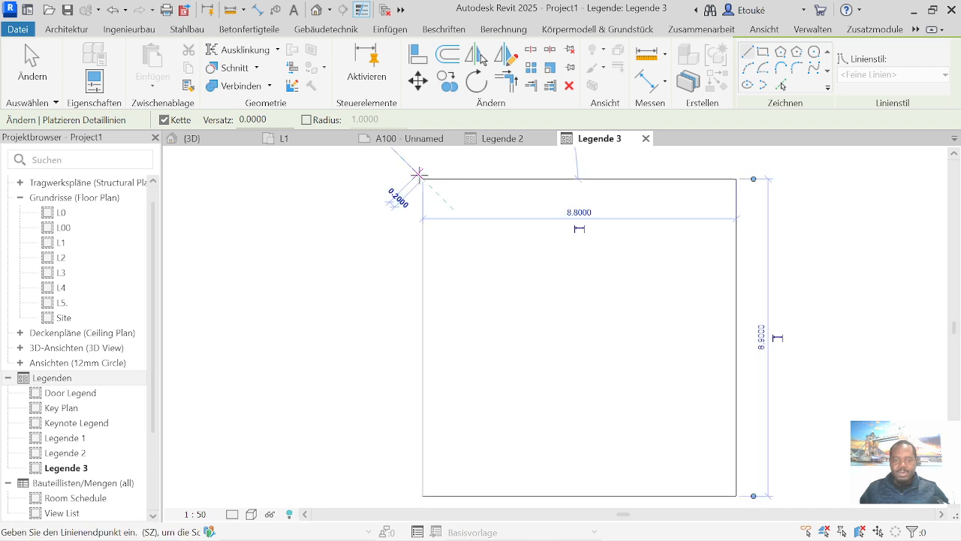
click(423, 203)
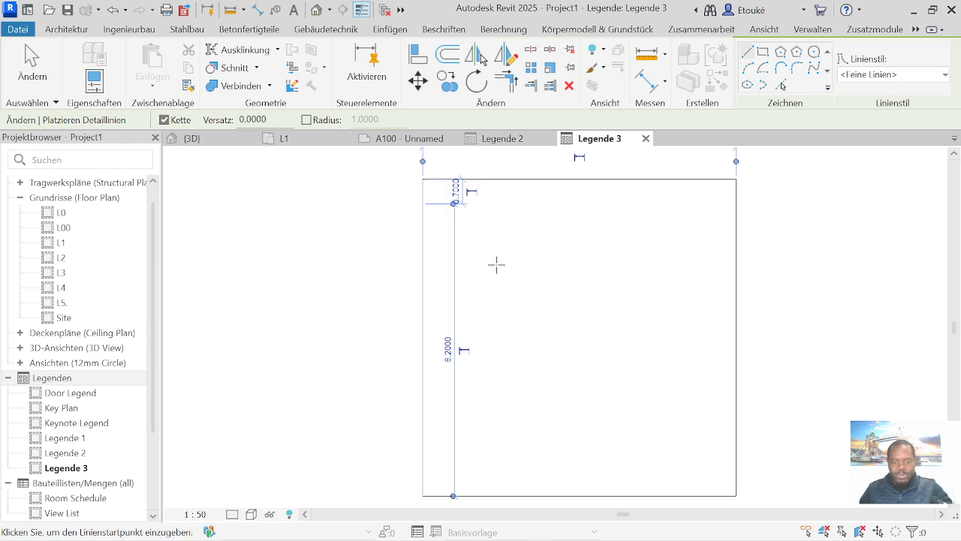
key(ctrl+z)
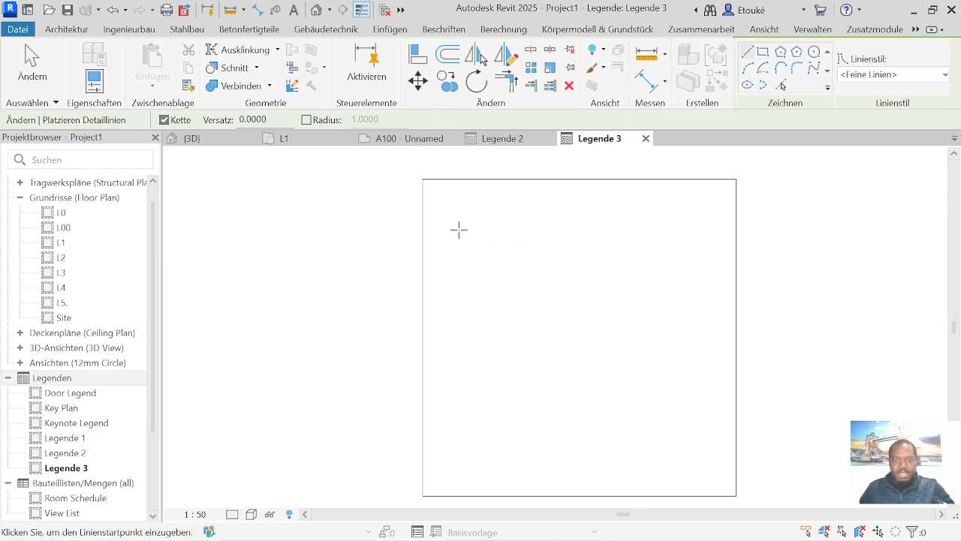
Step: Draw three horizontal detail lines across the frame, spaced downward from its upper edge by about 1.1, 1.1 and 2.45
click(422, 218)
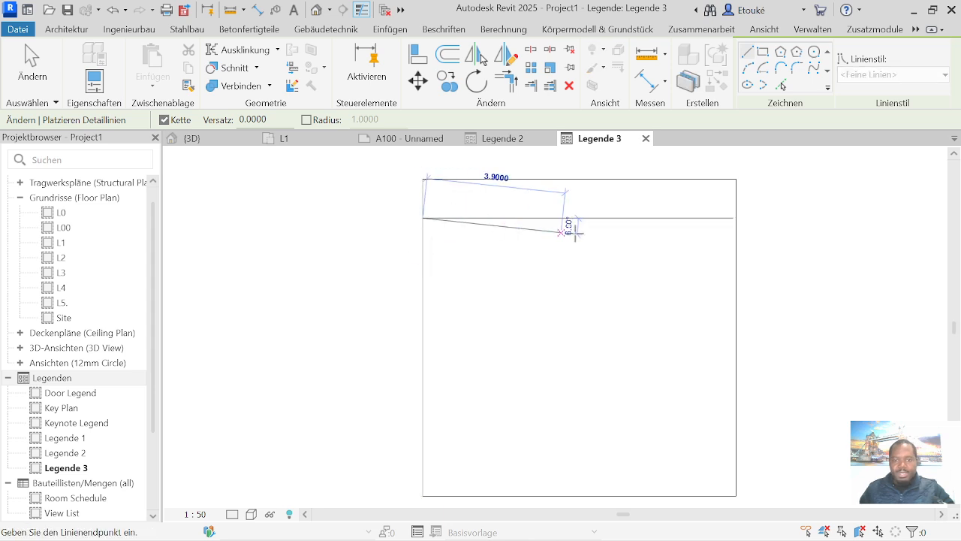
click(736, 218)
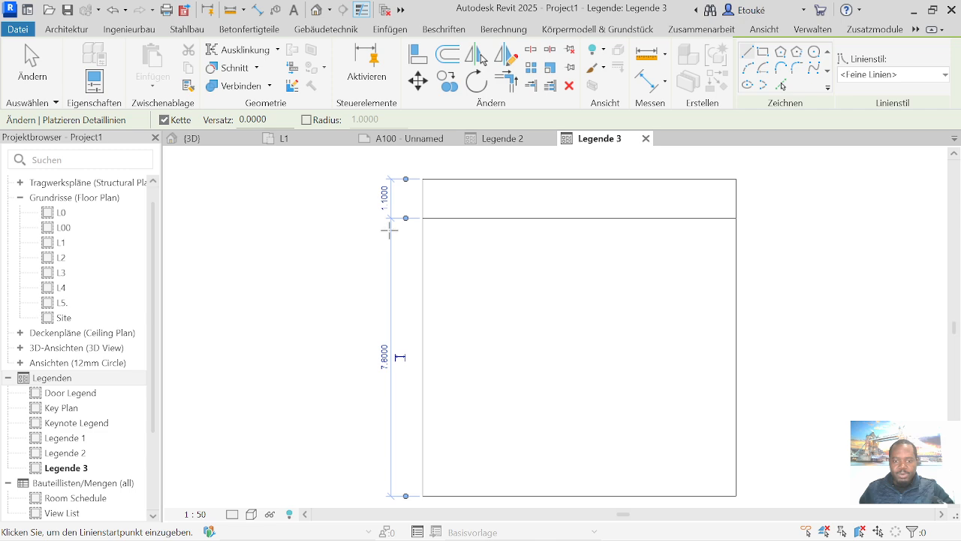
click(422, 256)
click(736, 257)
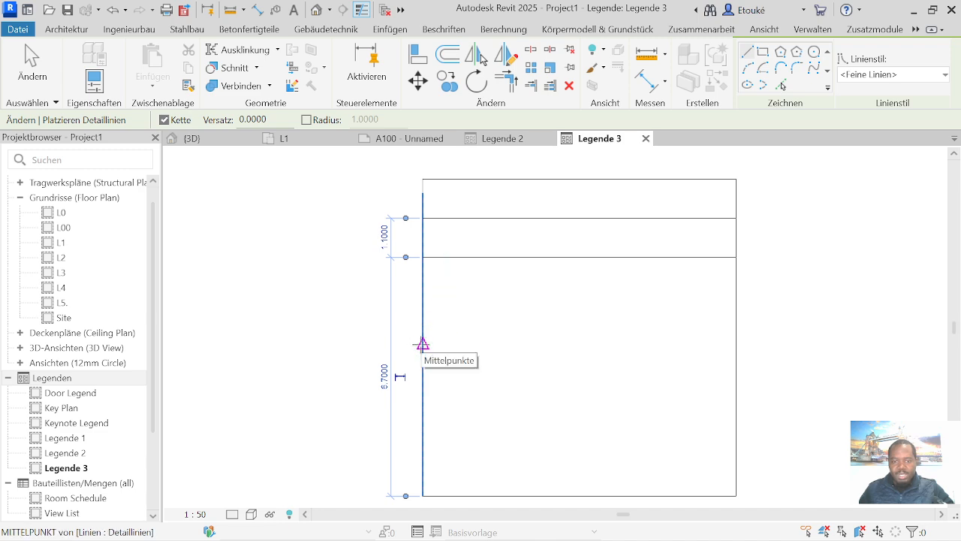
click(423, 344)
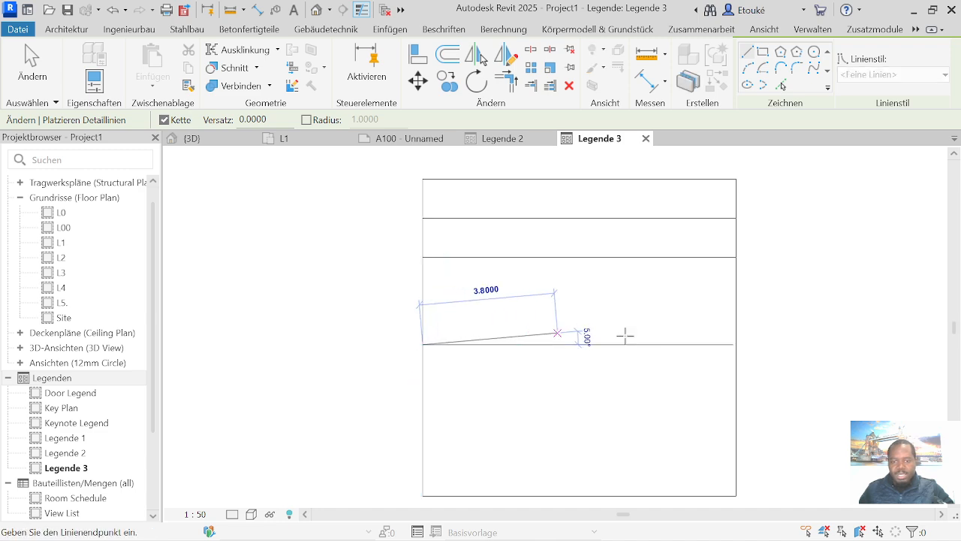
click(735, 344)
key(Escape)
click(423, 193)
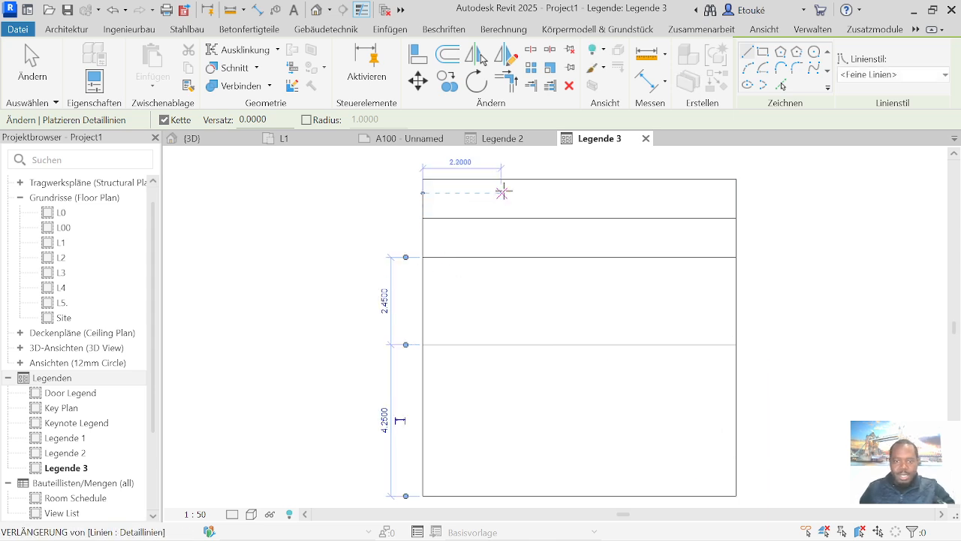
key(Escape)
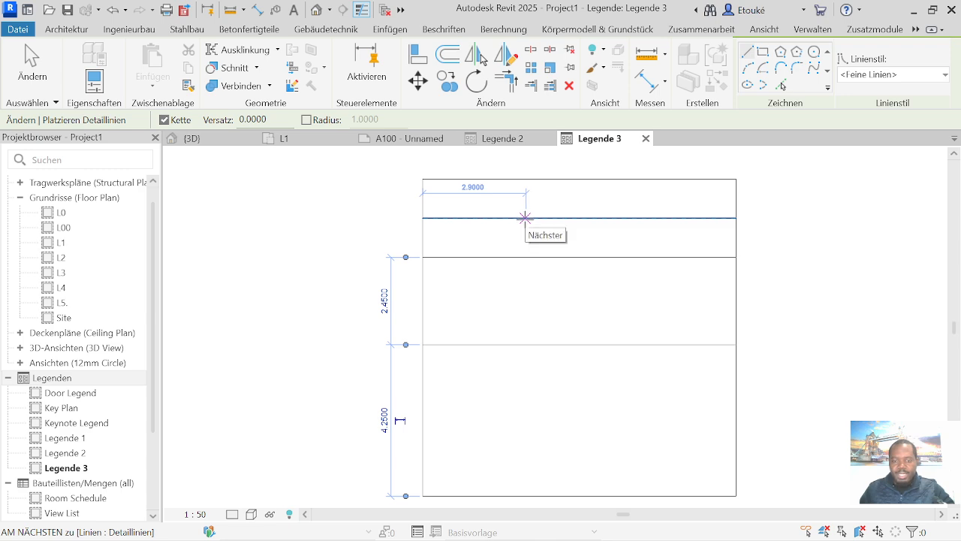
Step: Split the rows below the title row into three columns with two vertical detail lines, the first about 2.9 from the left edge
click(525, 217)
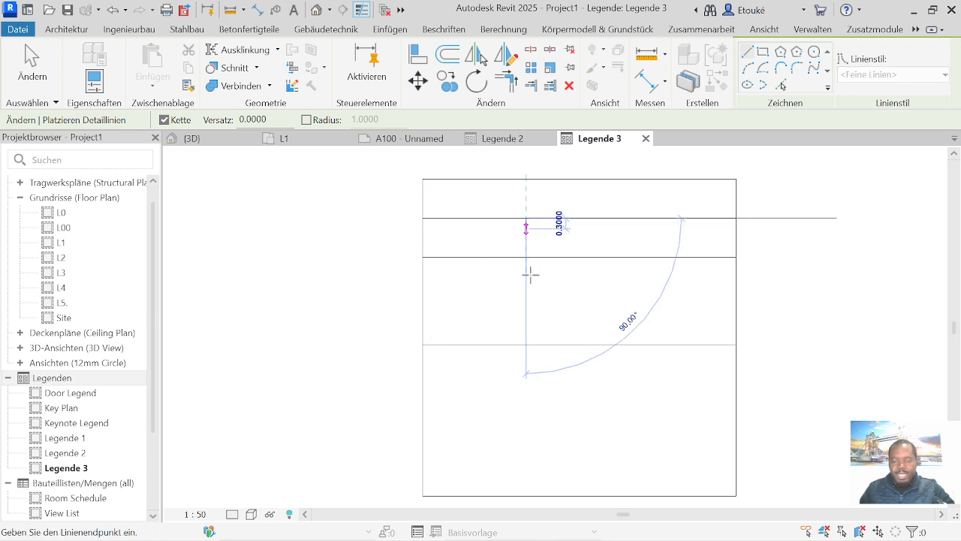
click(525, 496)
key(Escape)
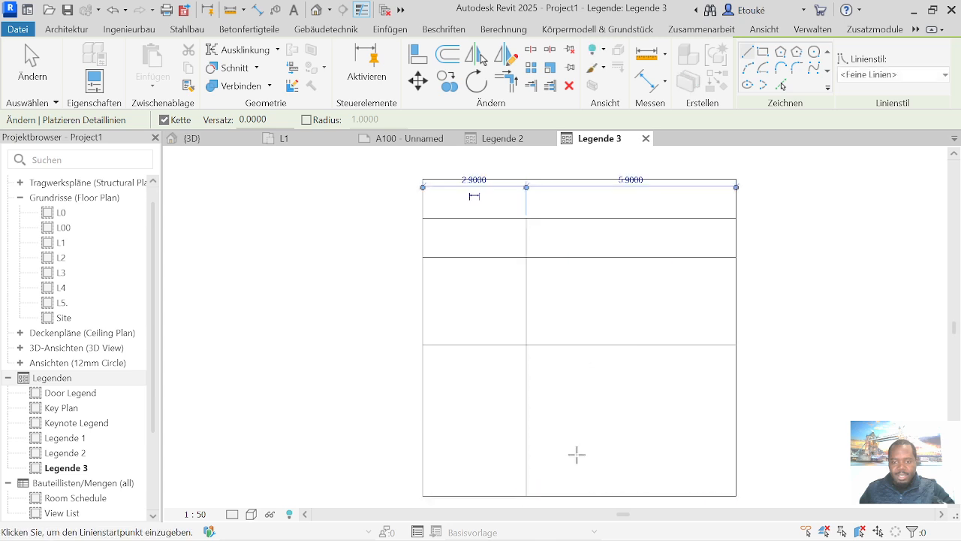
click(634, 218)
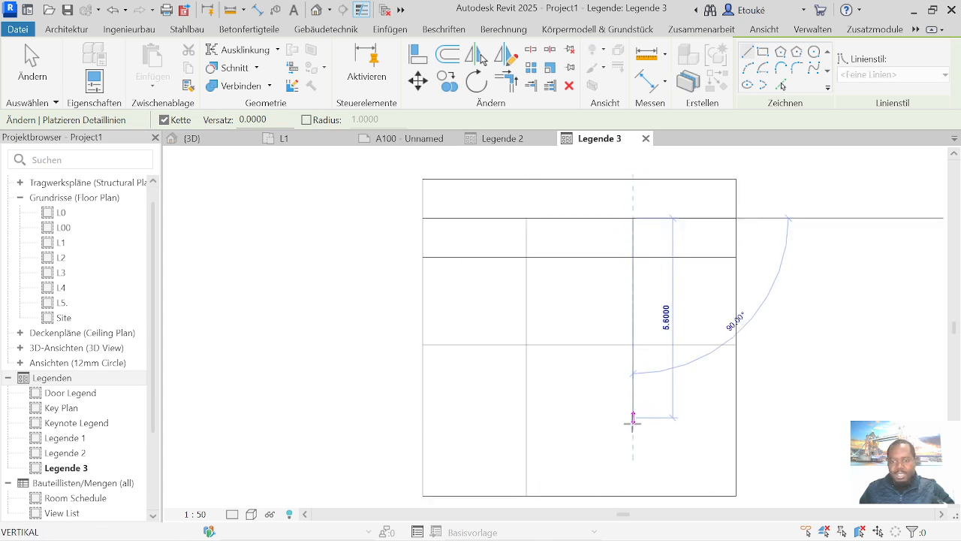
click(634, 495)
key(Escape)
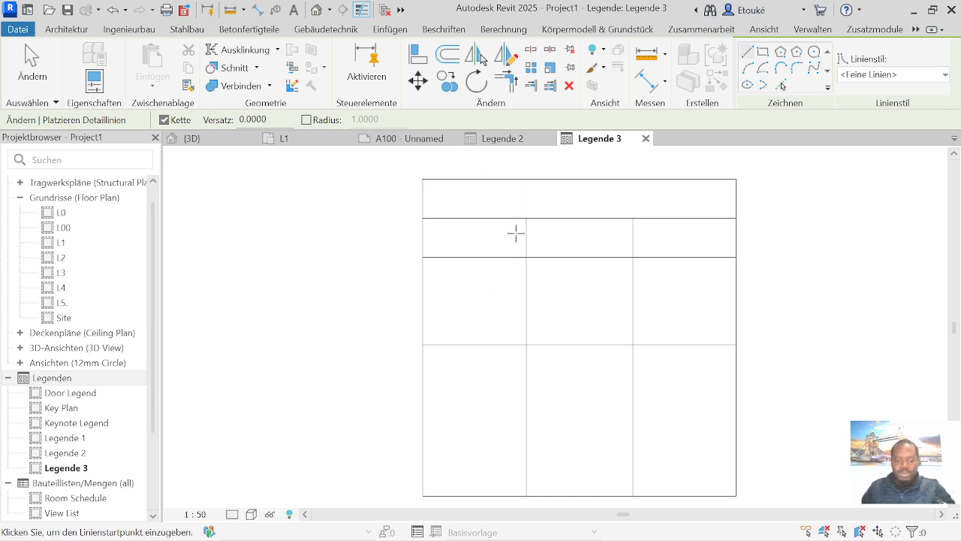
key(Escape)
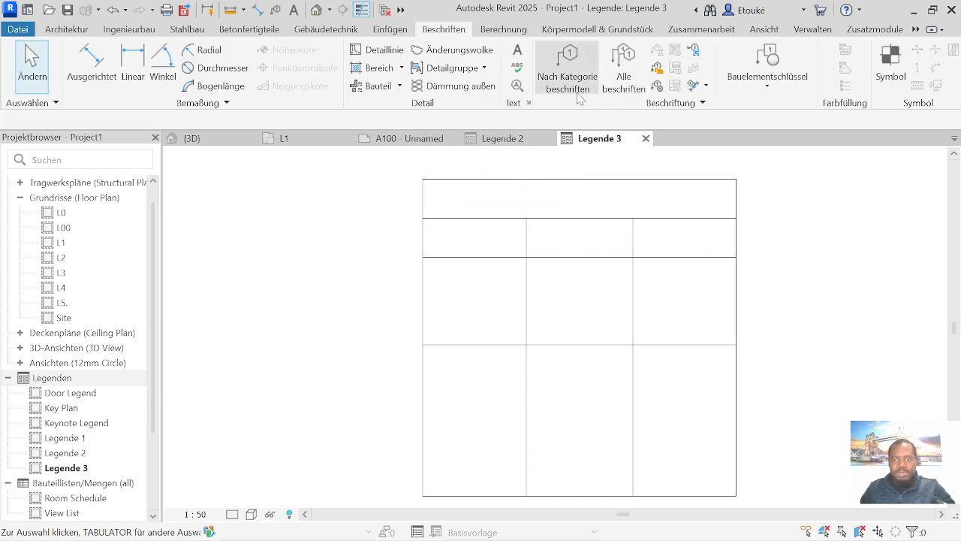
Step: Add the title text "Legend" to the table's title row and move it to the middle of the row
click(518, 51)
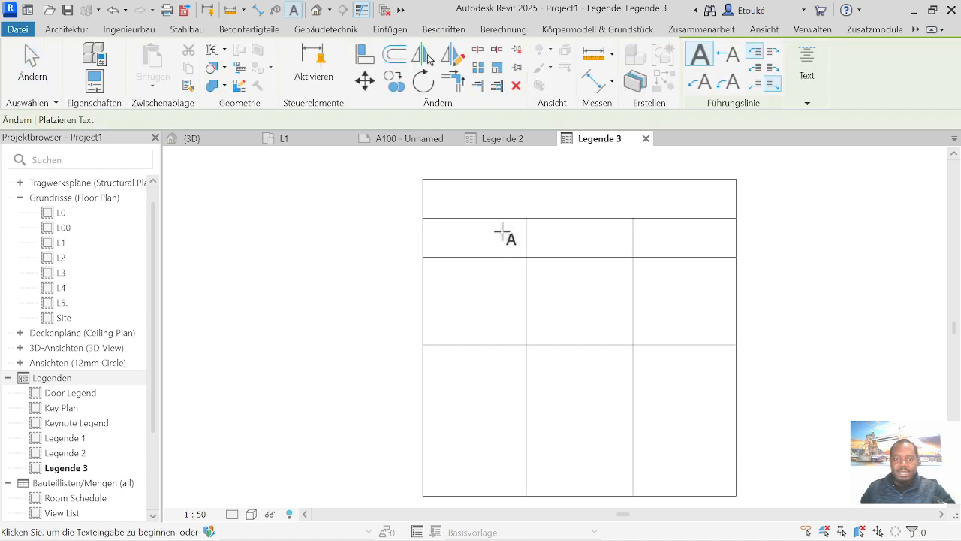
click(477, 183)
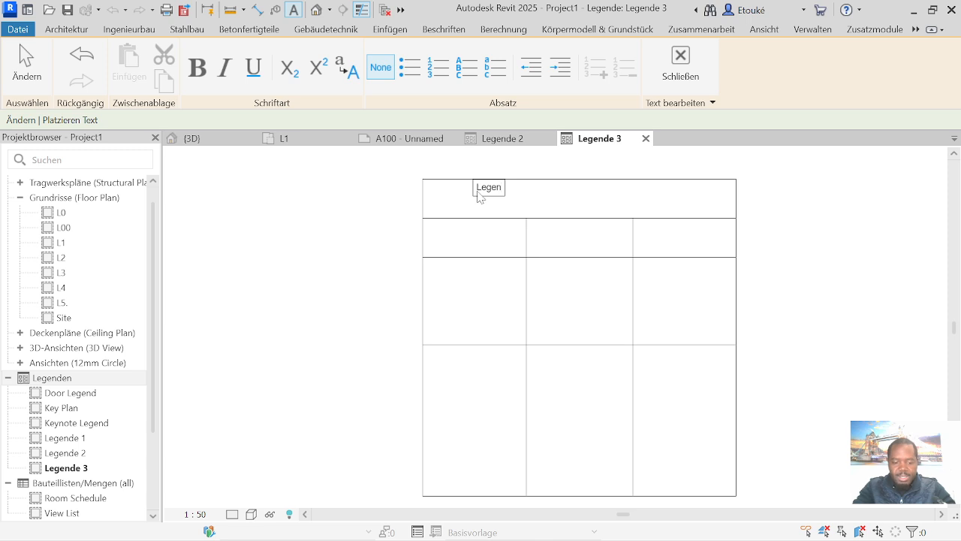
text(d)
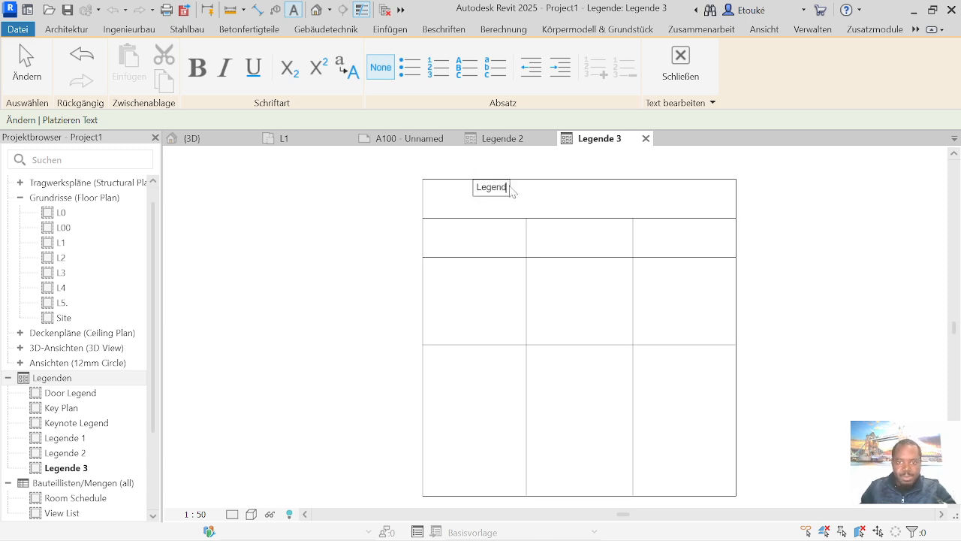
click(592, 189)
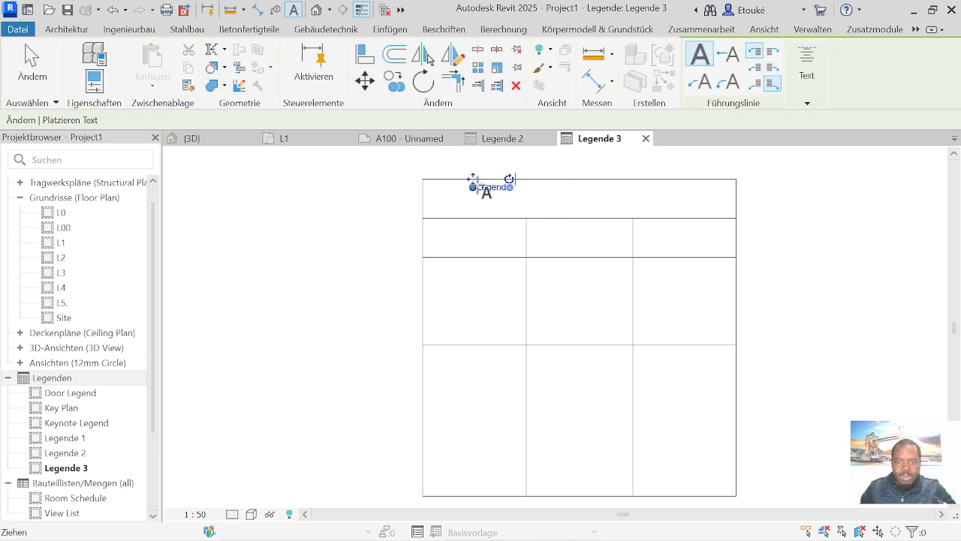
drag(481, 188, 567, 194)
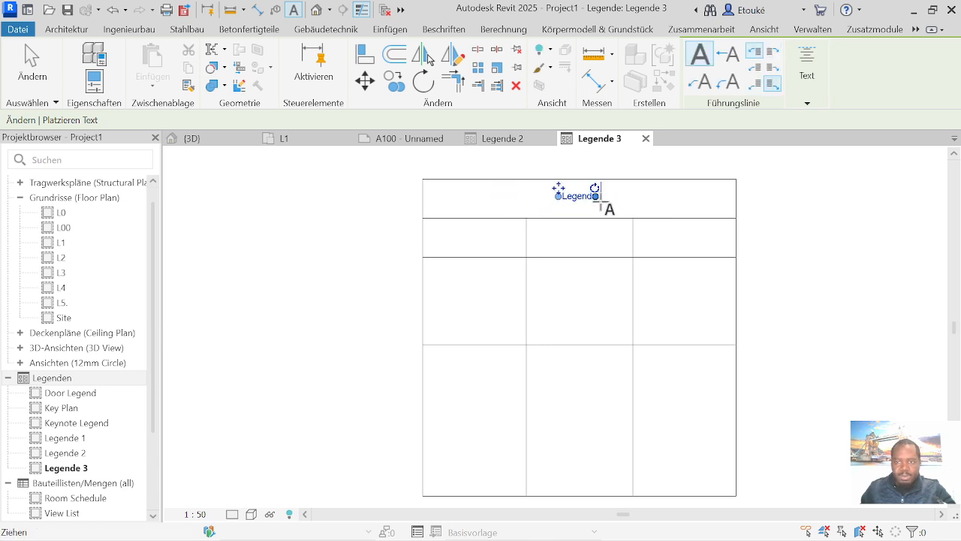
click(585, 197)
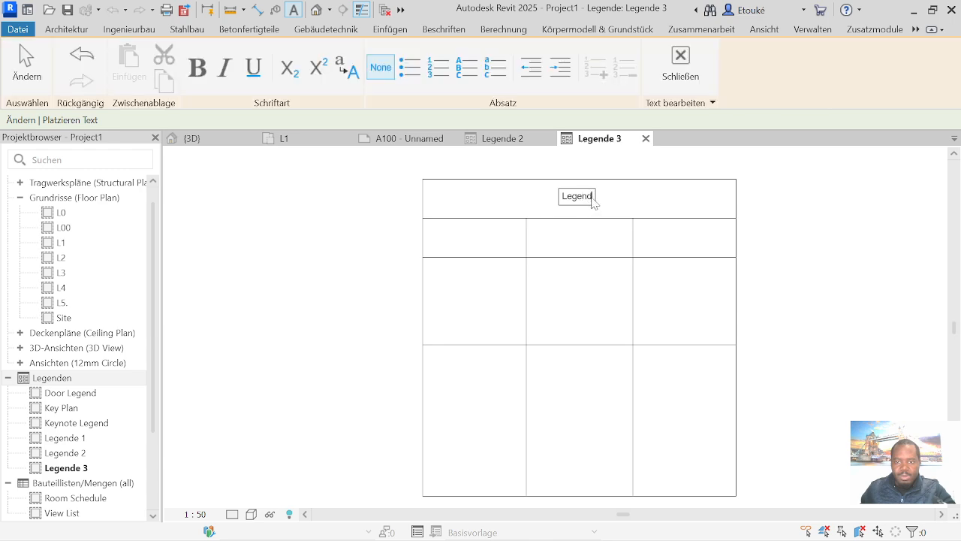
drag(594, 202, 560, 204)
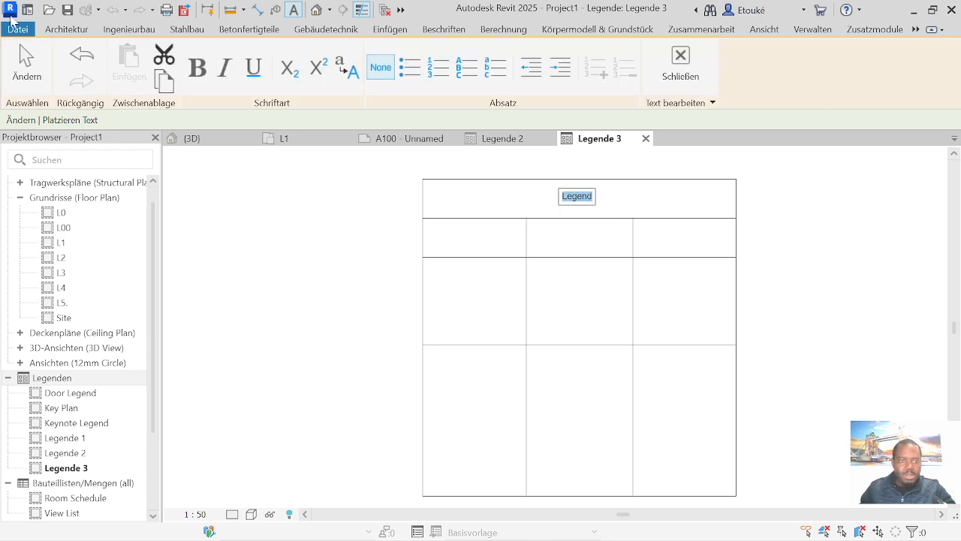
right_click(590, 202)
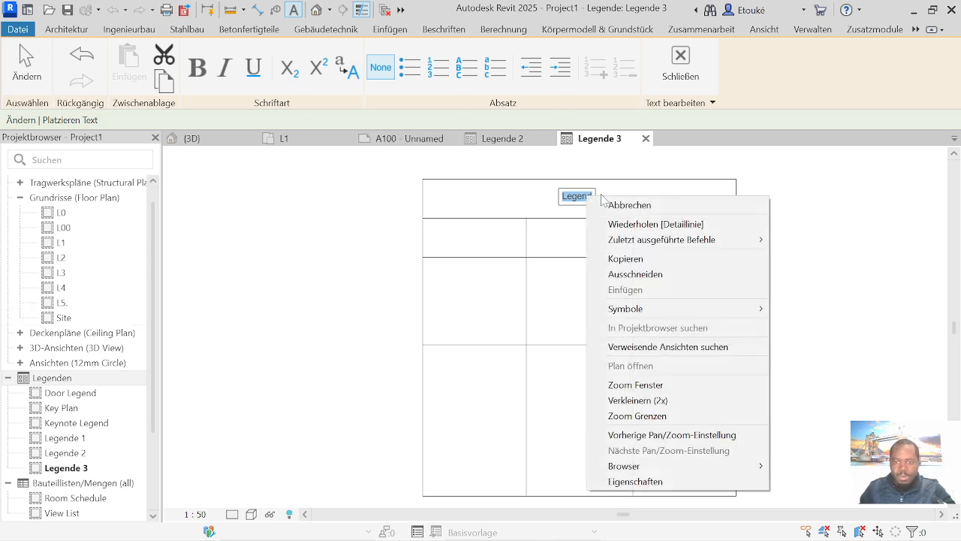
key(Escape)
key(Right)
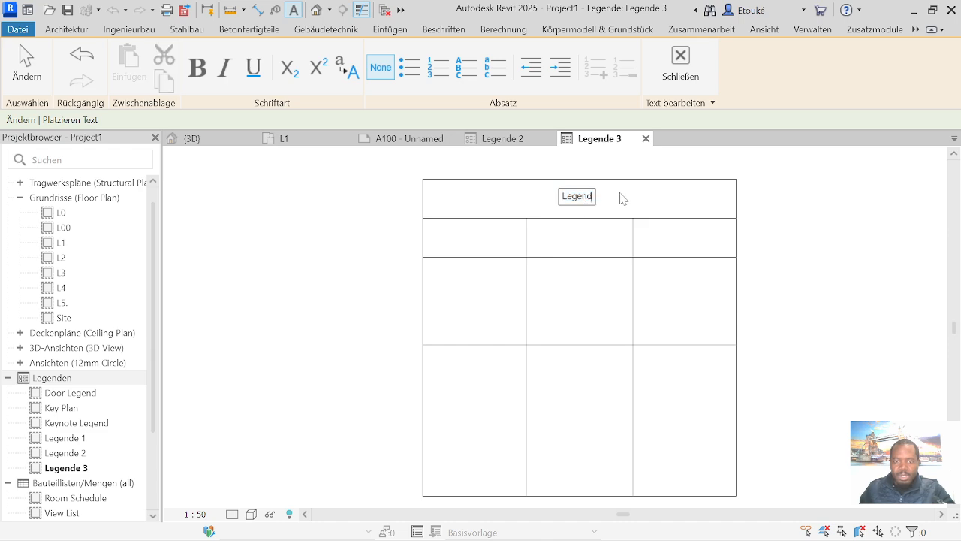
click(620, 196)
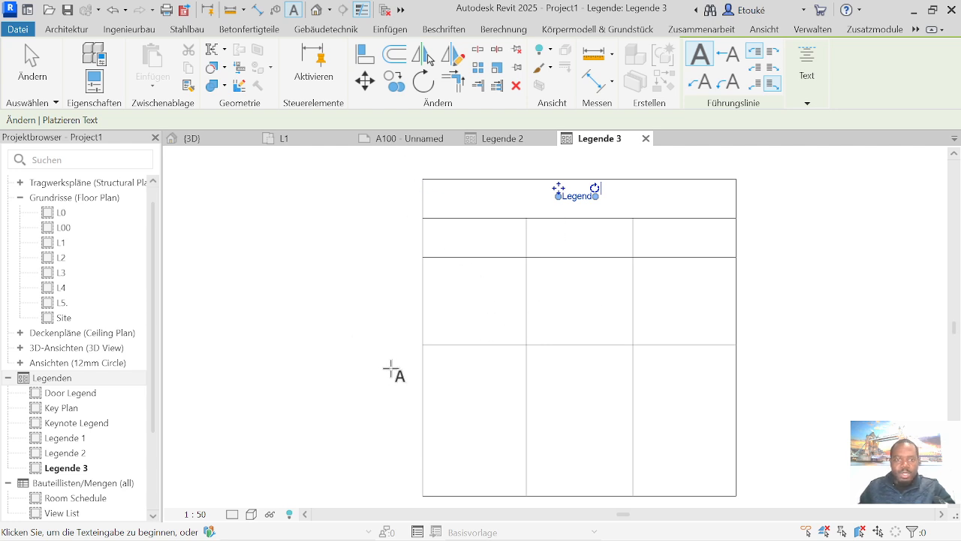
Step: Add the header texts "Symbol" and "Name" to the first and second columns of the header row
click(435, 226)
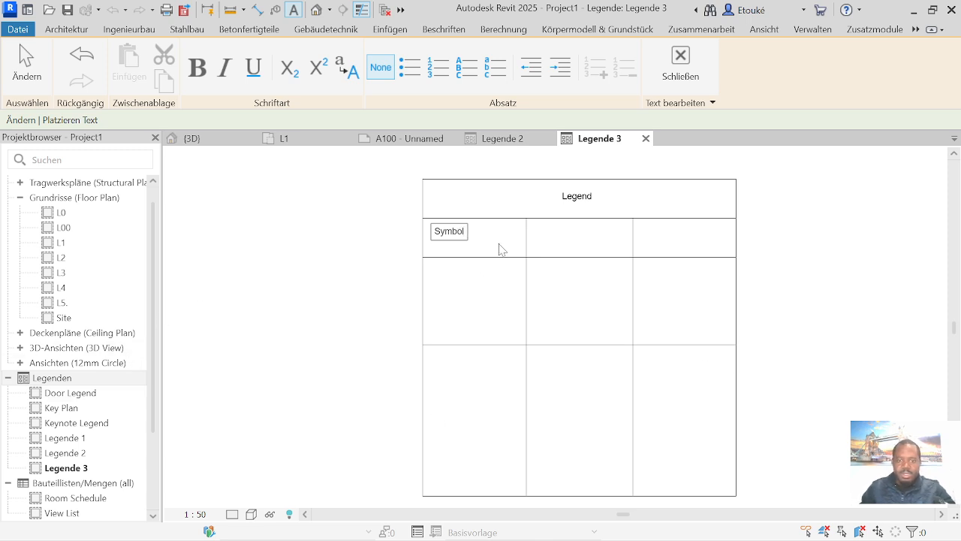
click(551, 256)
click(548, 226)
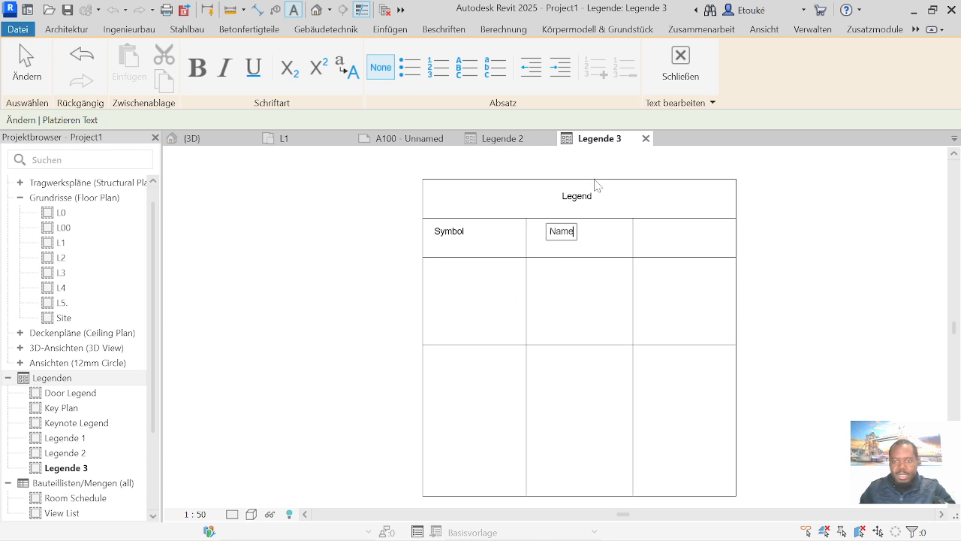
click(646, 234)
Step: Add the header text "Descriptrion" to the third column and widen its text box so the word fits on one line
drag(653, 227, 698, 239)
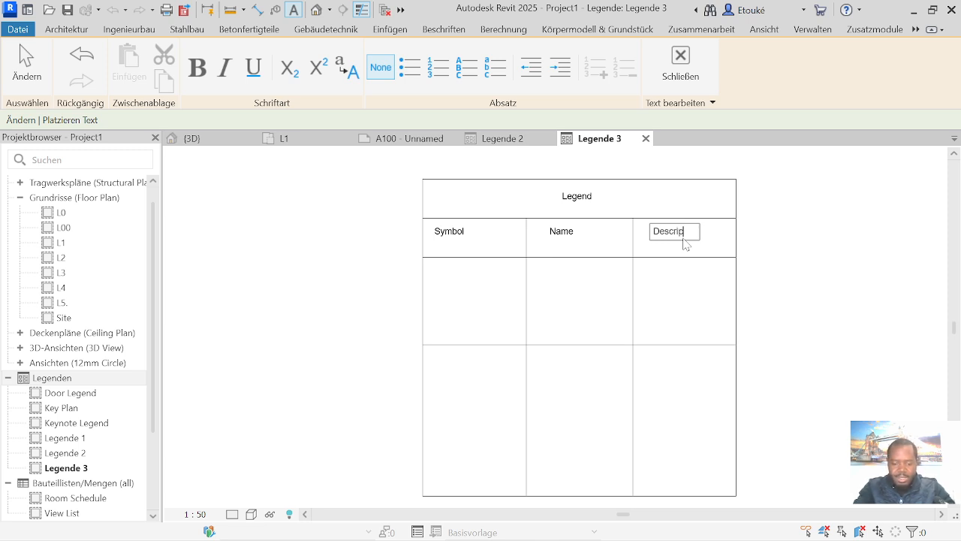
text(Description)
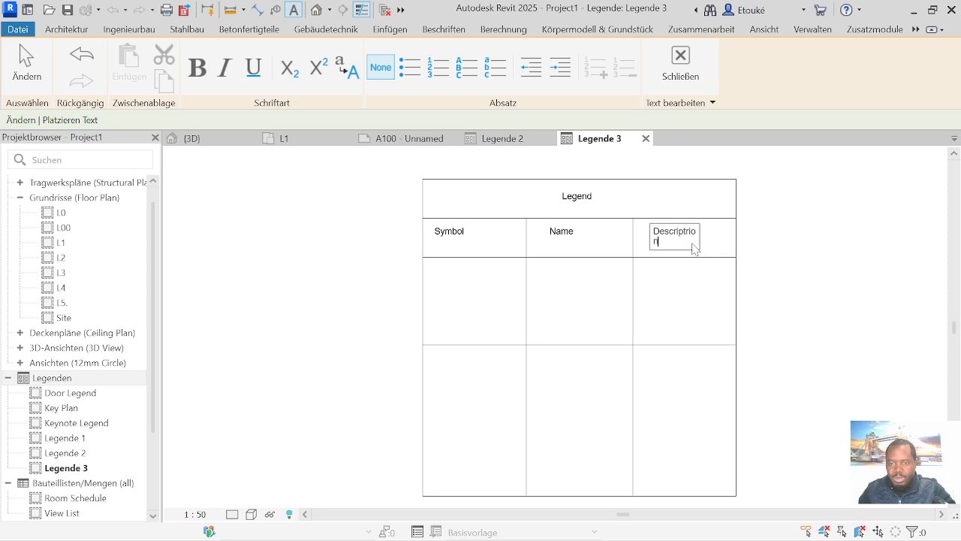
click(703, 250)
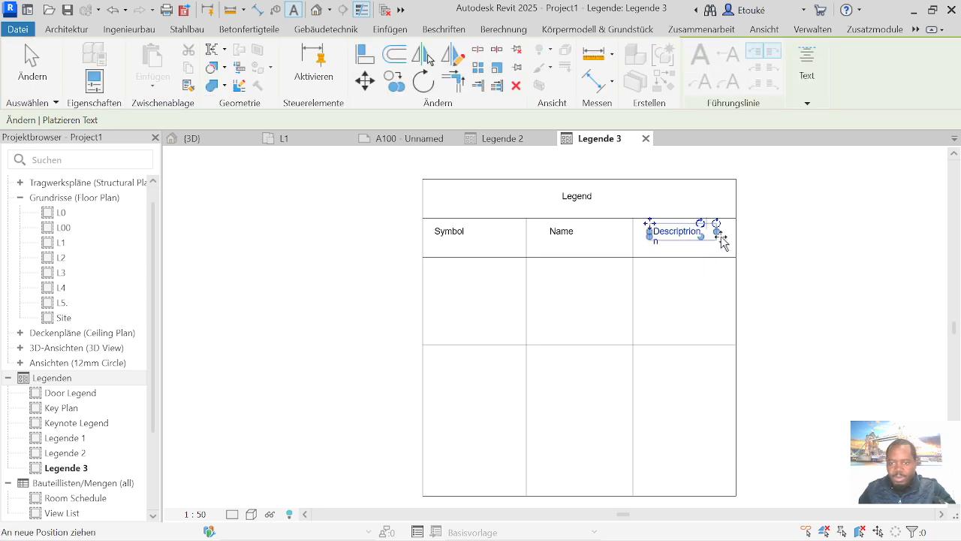
drag(720, 236, 717, 236)
click(702, 233)
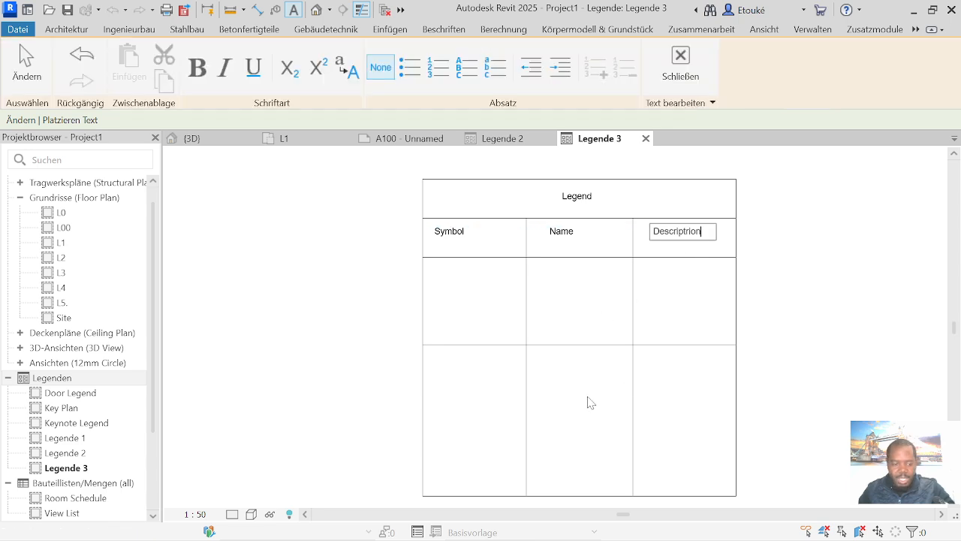
click(547, 498)
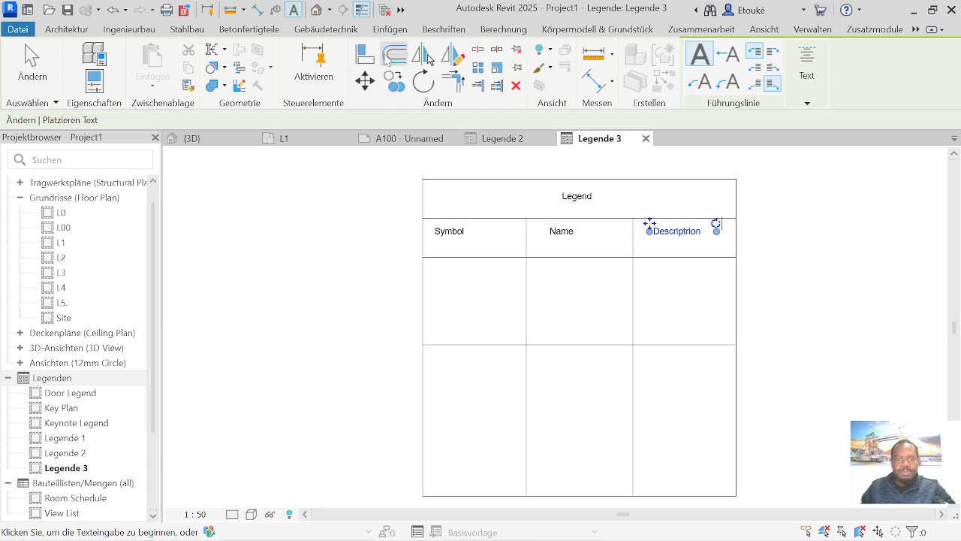
Step: Examine the furniture on the L1 floor plan, including the bed in Room 2, to find an element for the legend
click(445, 29)
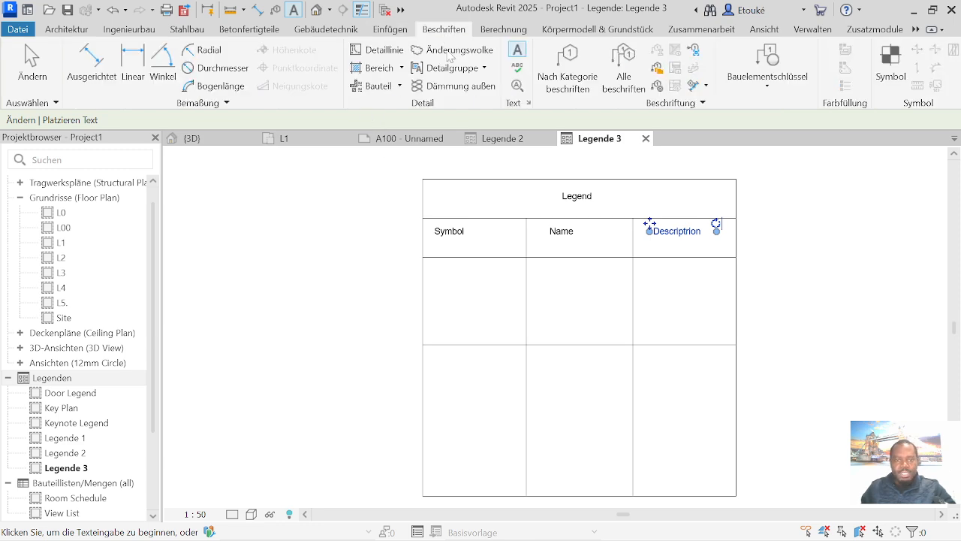
click(385, 89)
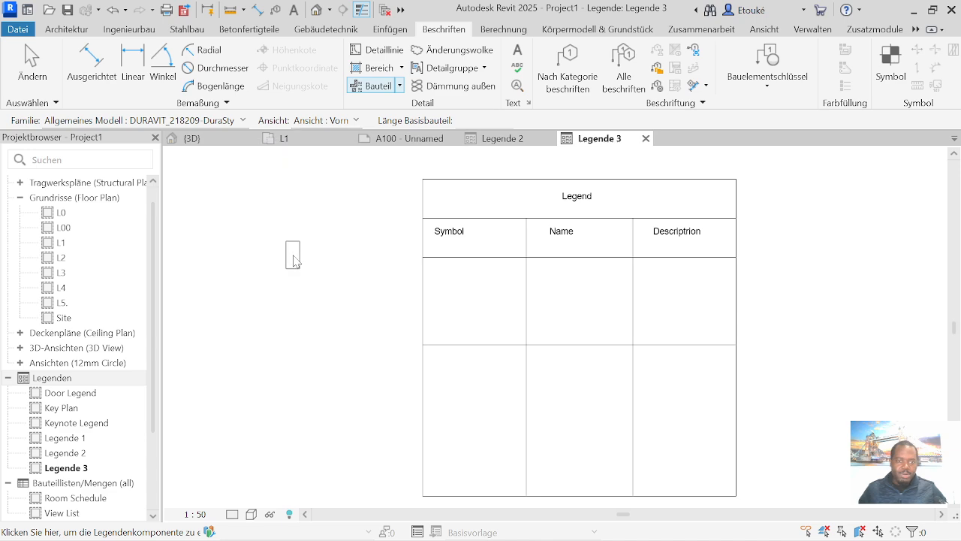
click(305, 141)
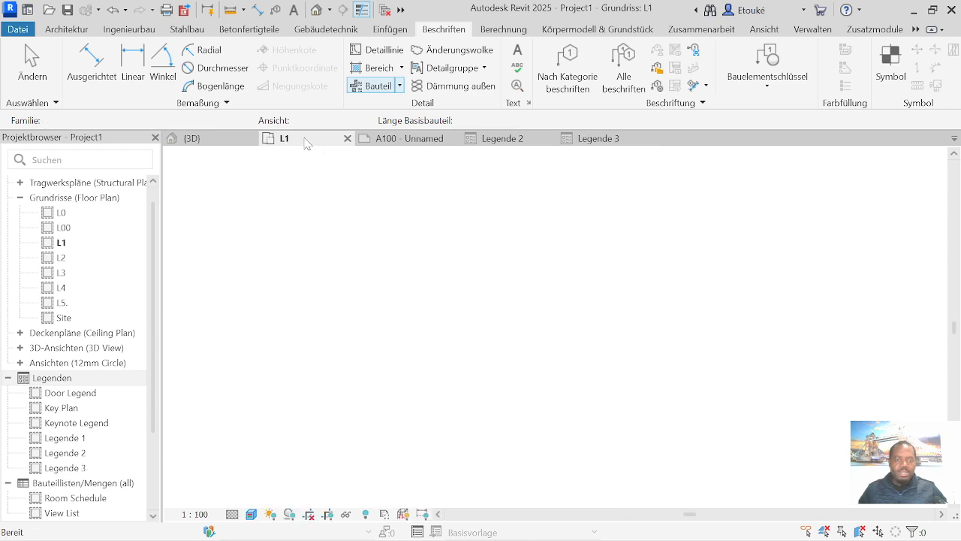
scroll(401, 375, up, 3)
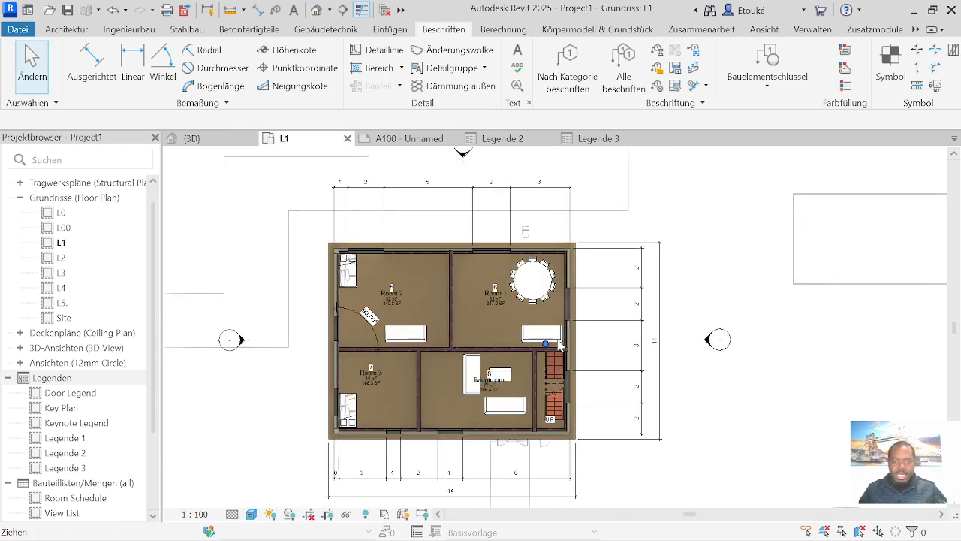
scroll(425, 319, up, 4)
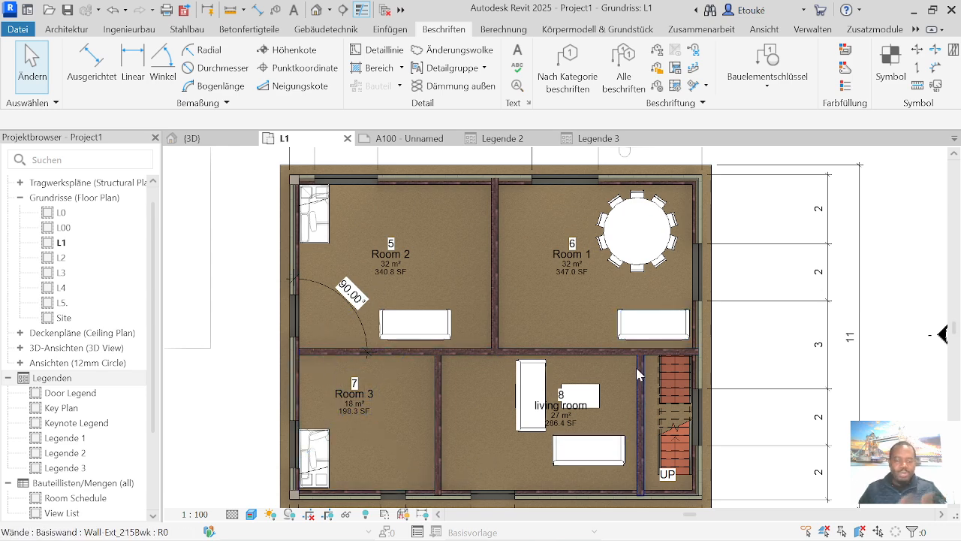
scroll(384, 286, up, 1)
scroll(288, 327, up, 2)
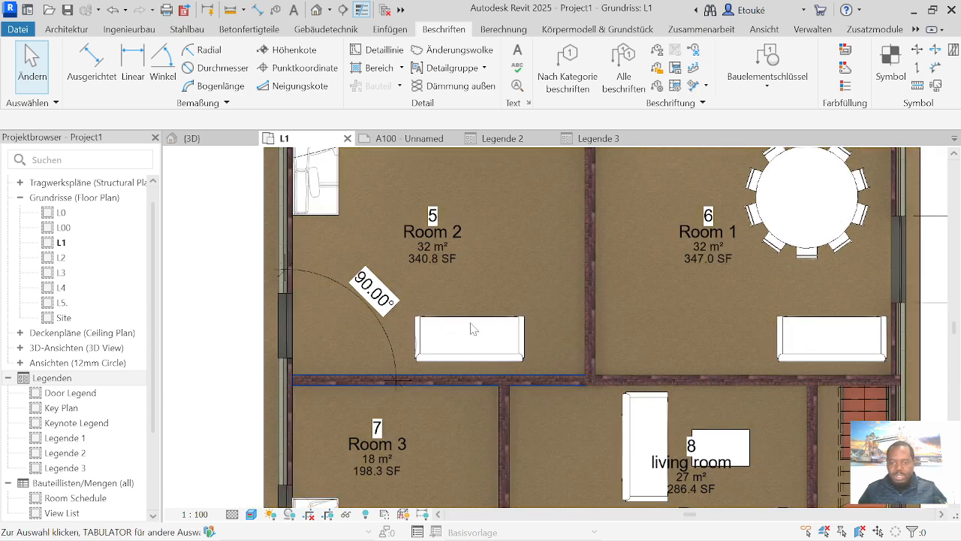
scroll(443, 326, down, 3)
scroll(537, 304, up, 1)
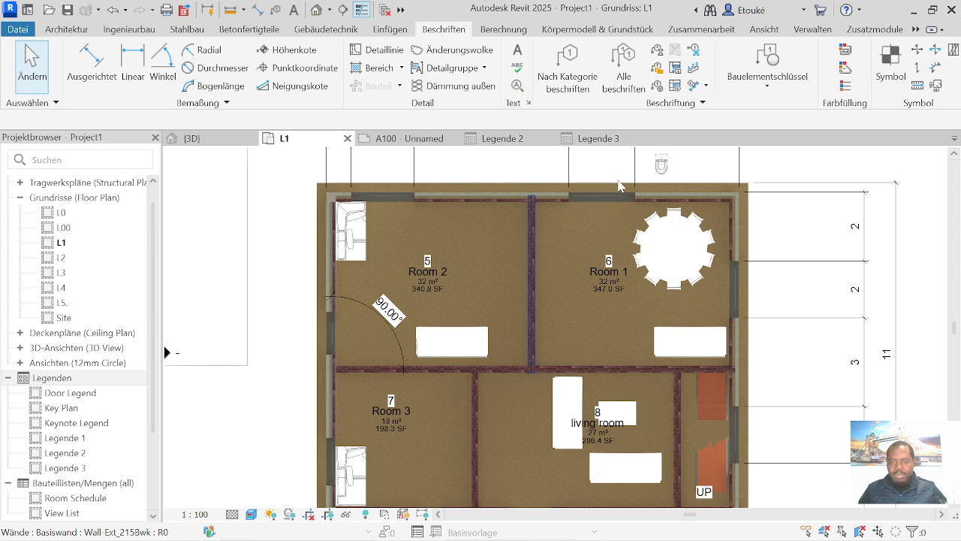
scroll(619, 186, down, 1)
scroll(440, 350, up, 1)
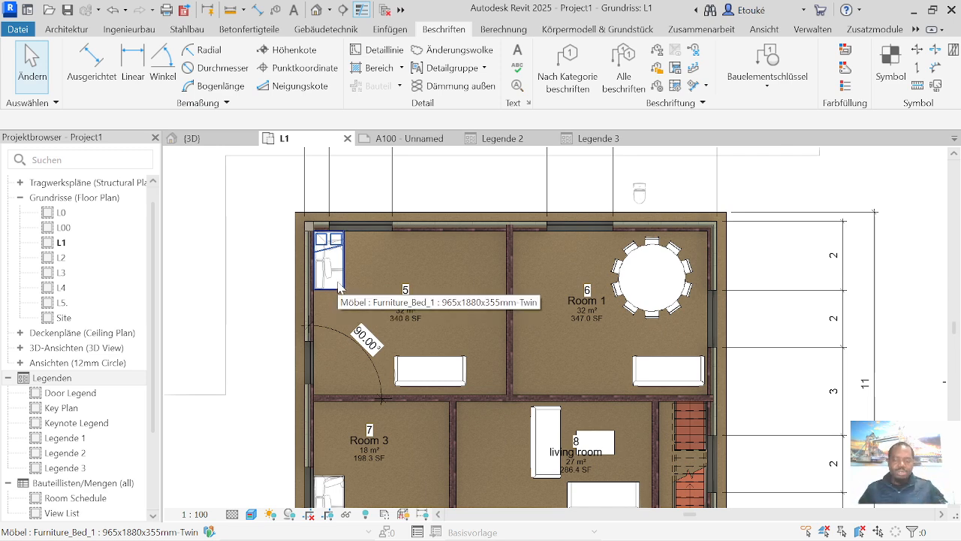
Step: In the Legende 3 view, place the legend component Furniture_Bed_1 : 965x1880x355mm-Twin in front view in the first empty Symbol cell
click(600, 142)
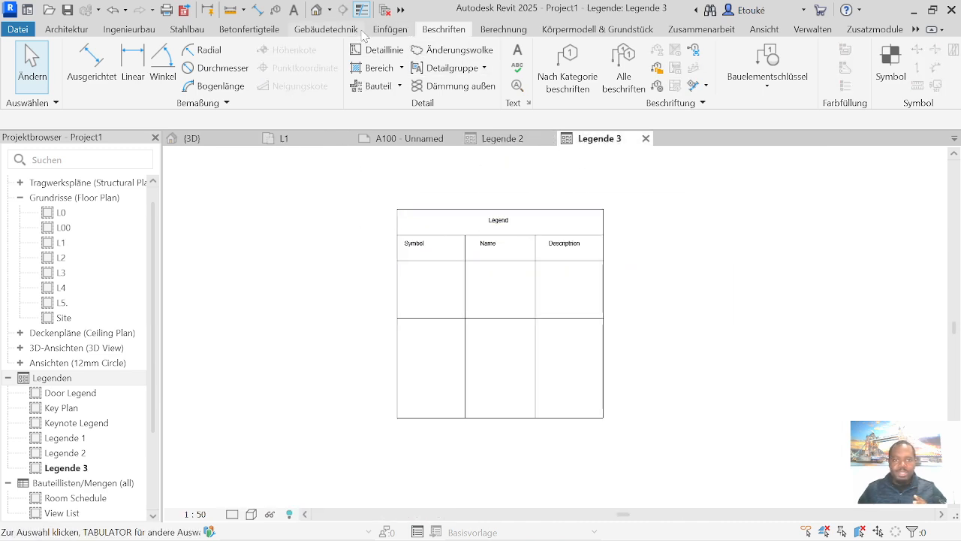
click(391, 88)
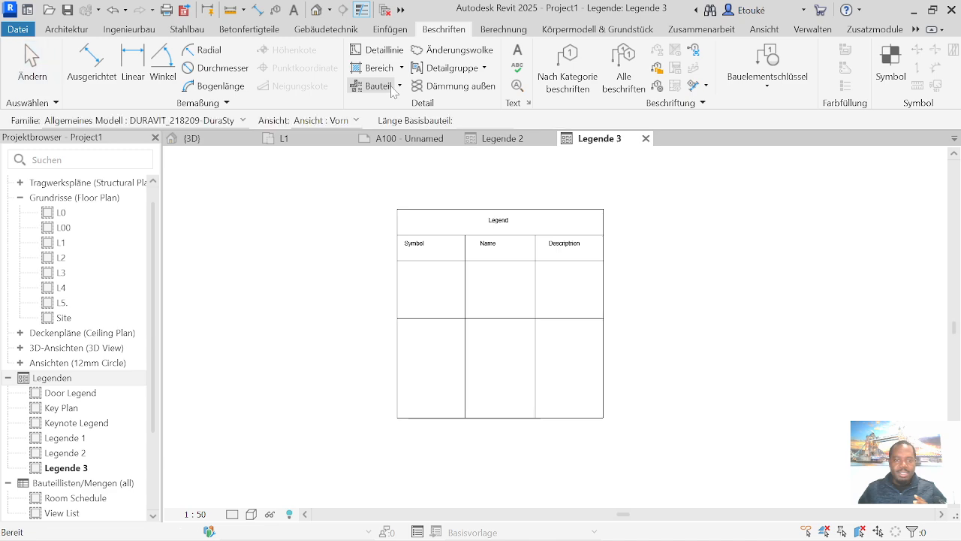
click(243, 120)
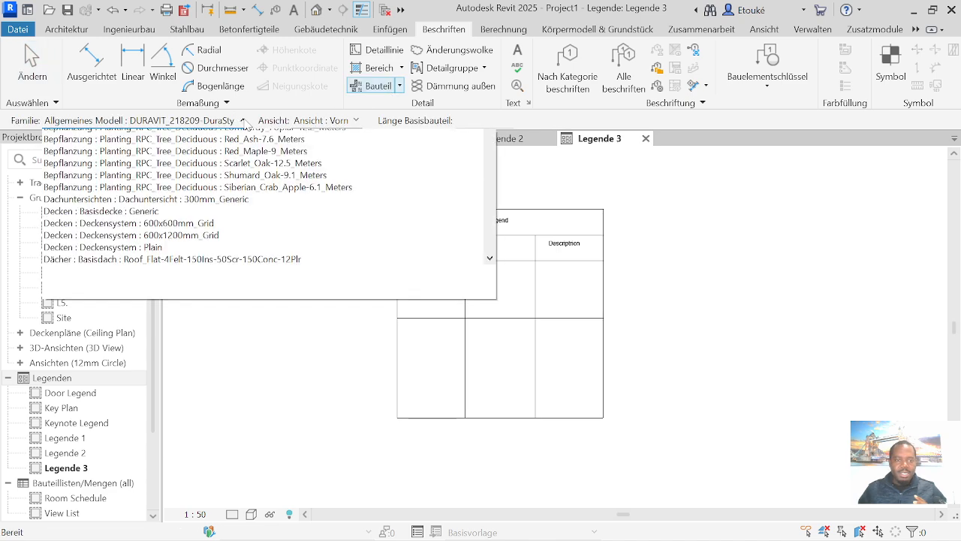
scroll(193, 266, down, 3)
scroll(194, 282, up, 3)
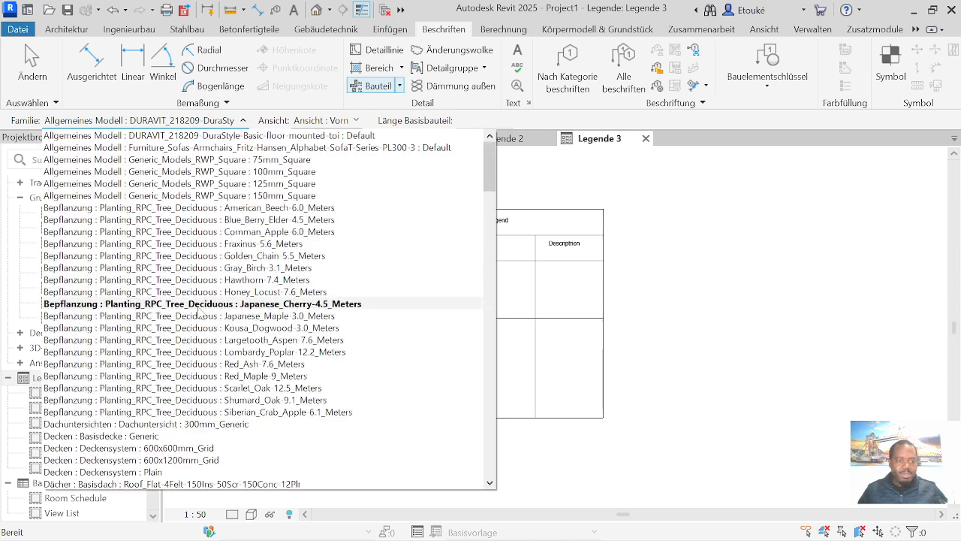
scroll(124, 376, down, 4)
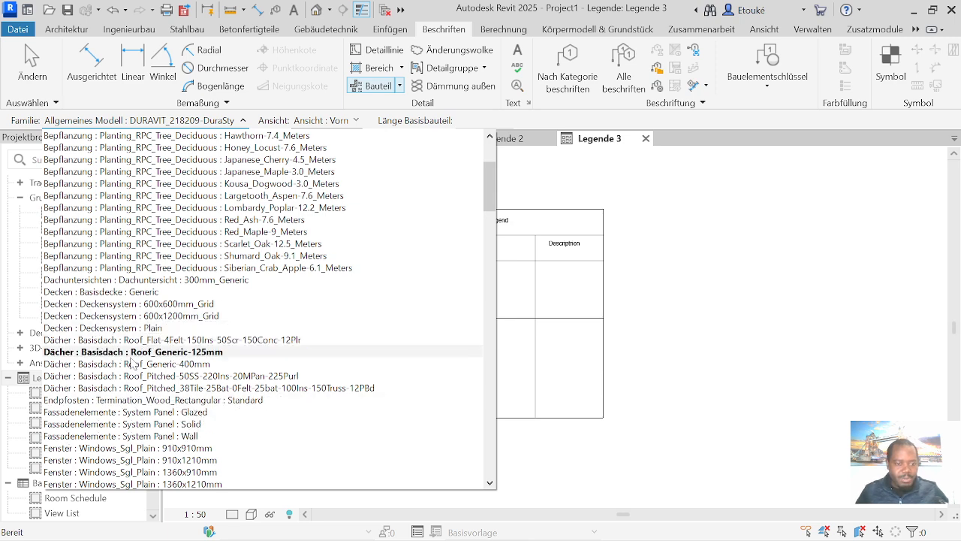
scroll(105, 346, down, 3)
scroll(106, 347, down, 5)
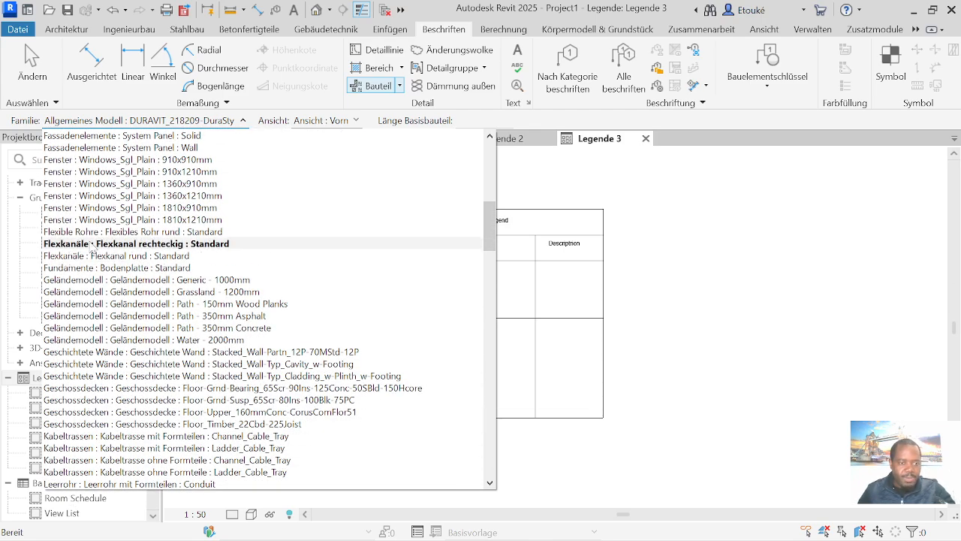
scroll(90, 338, down, 10)
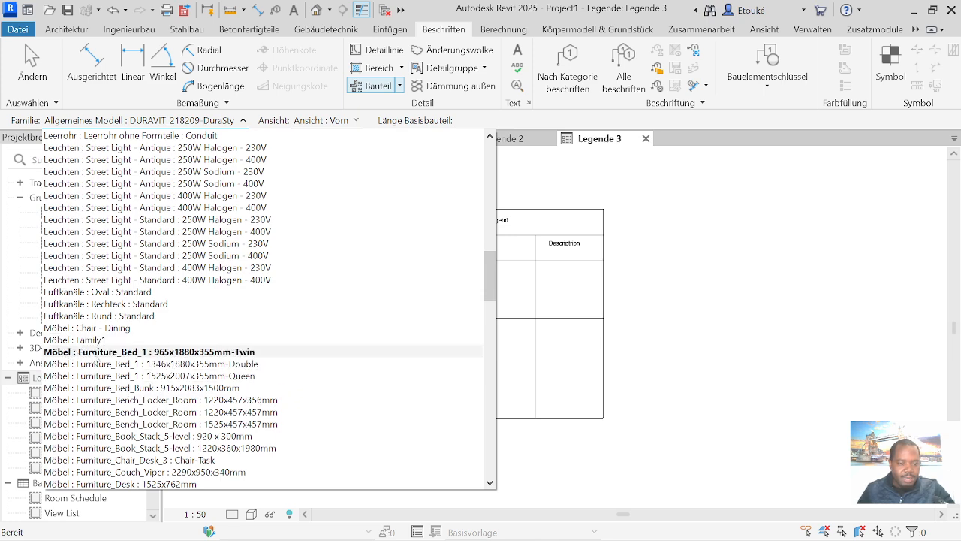
click(131, 352)
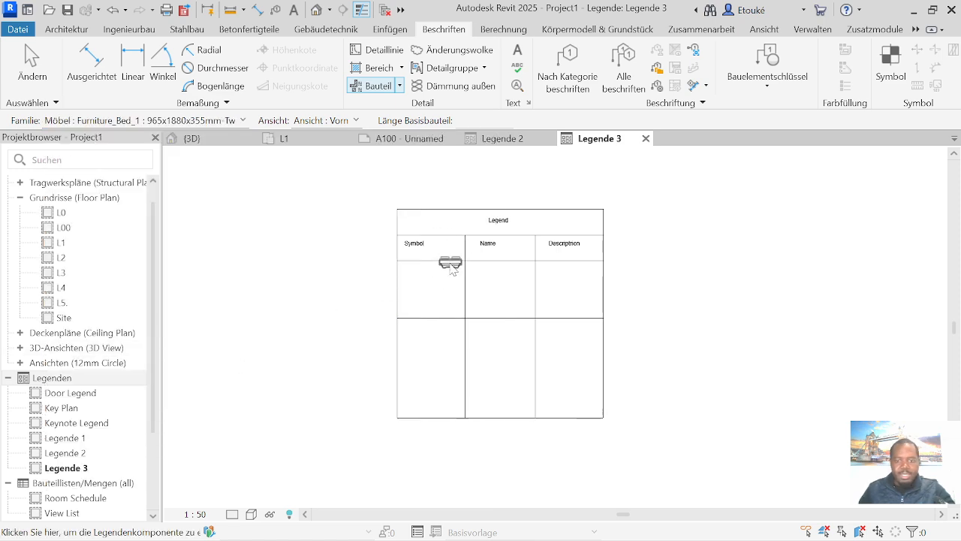
scroll(451, 262, up, 3)
scroll(443, 277, up, 4)
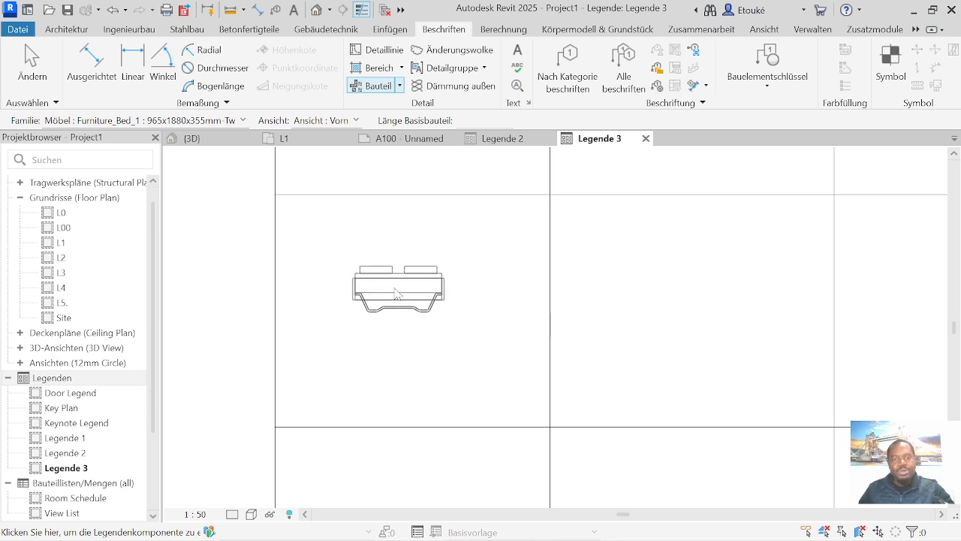
scroll(388, 308, down, 2)
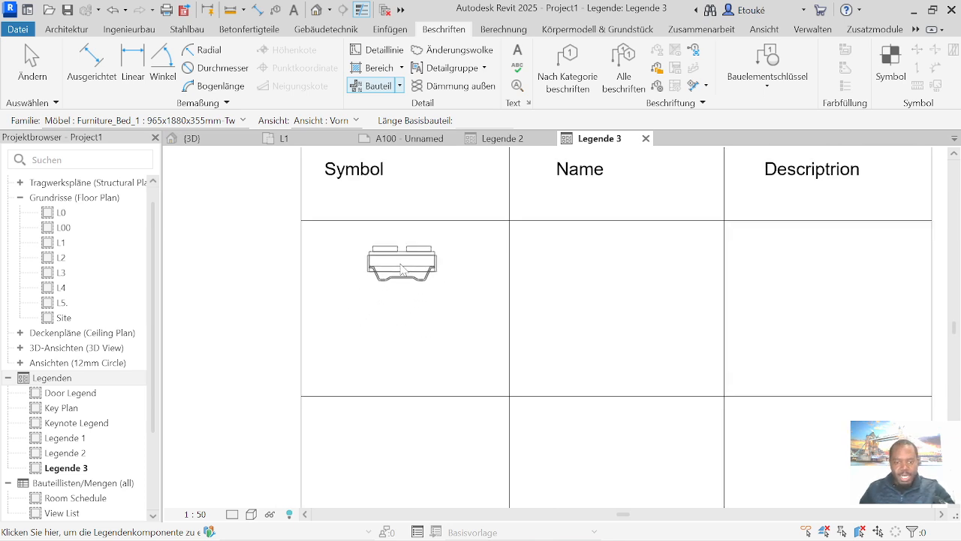
click(400, 274)
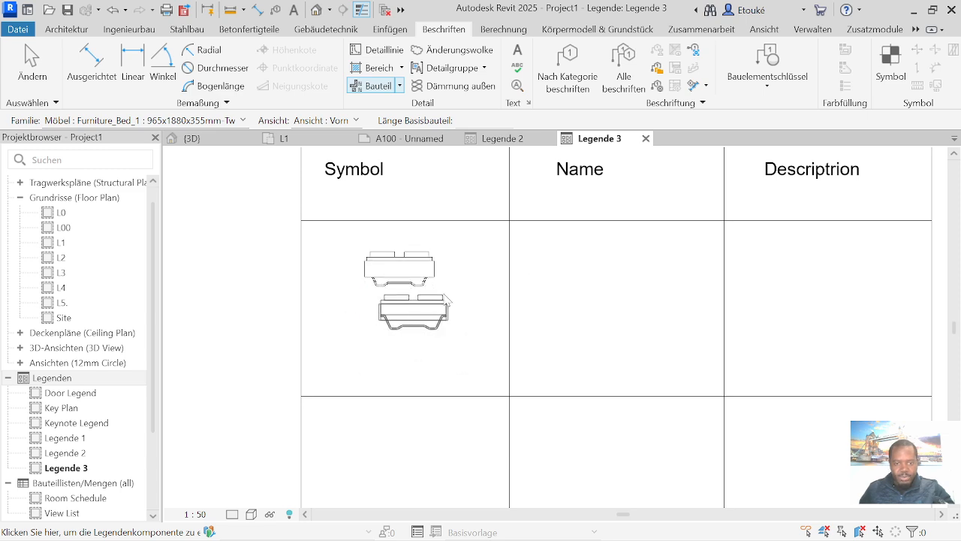
Step: Try the rear view (Ansicht : Hinten) for the bed component and set its view to floor plan (Grundriss)
click(356, 121)
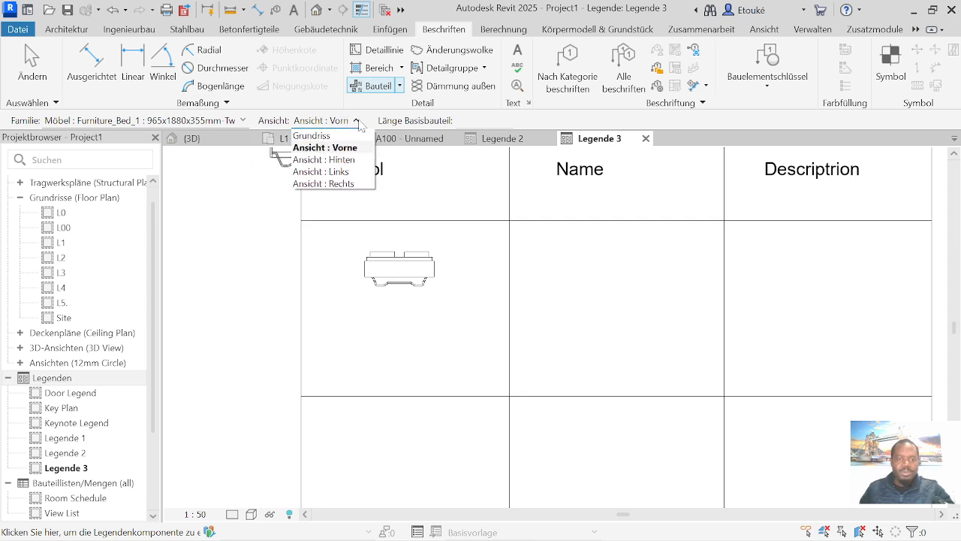
click(330, 160)
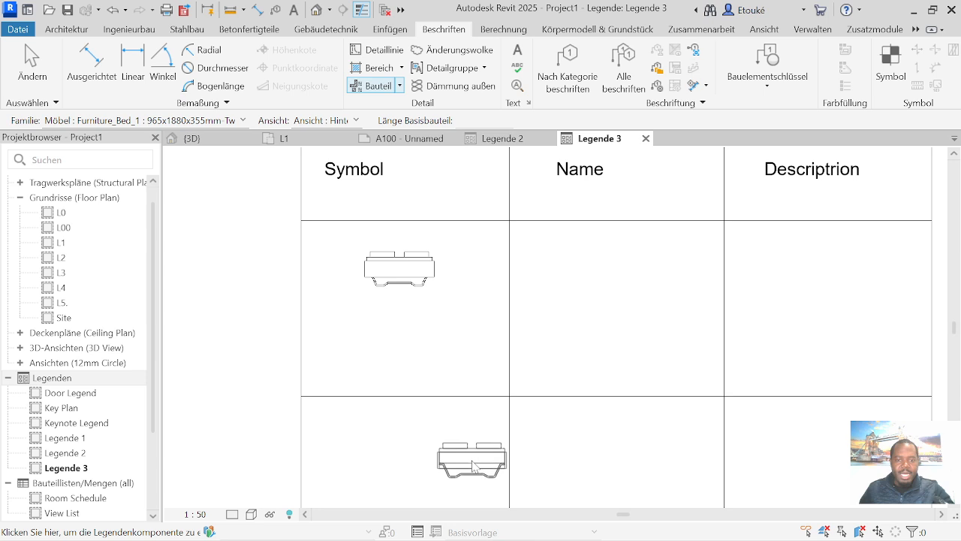
click(356, 120)
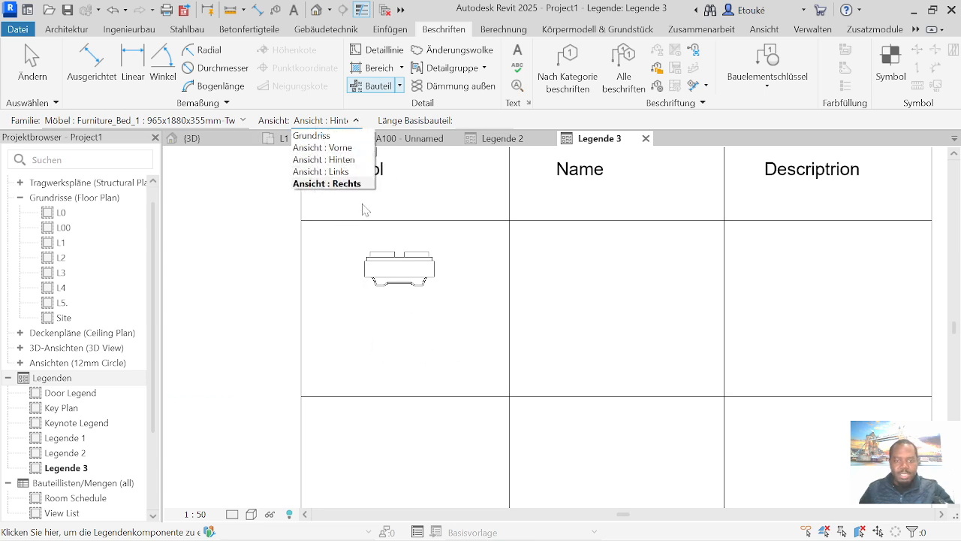
click(337, 133)
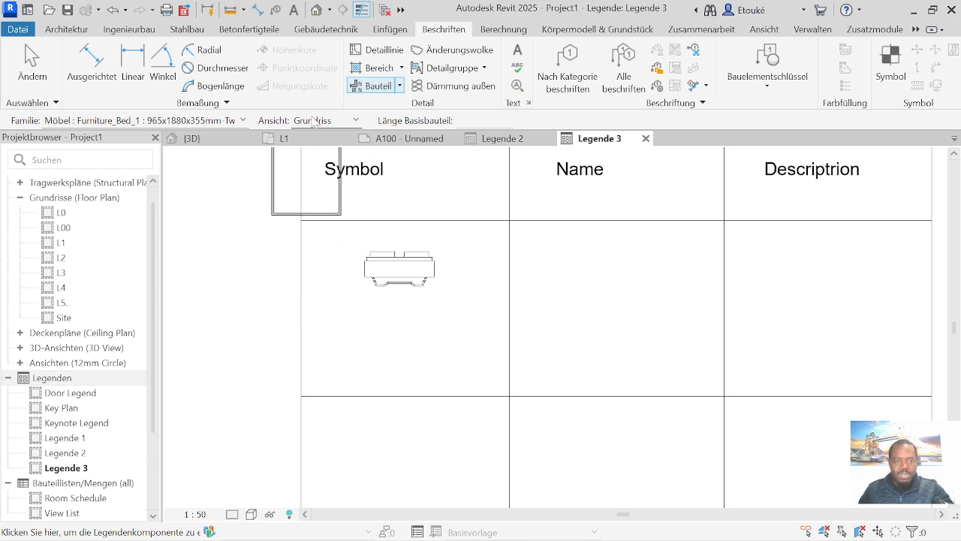
click(356, 121)
click(327, 138)
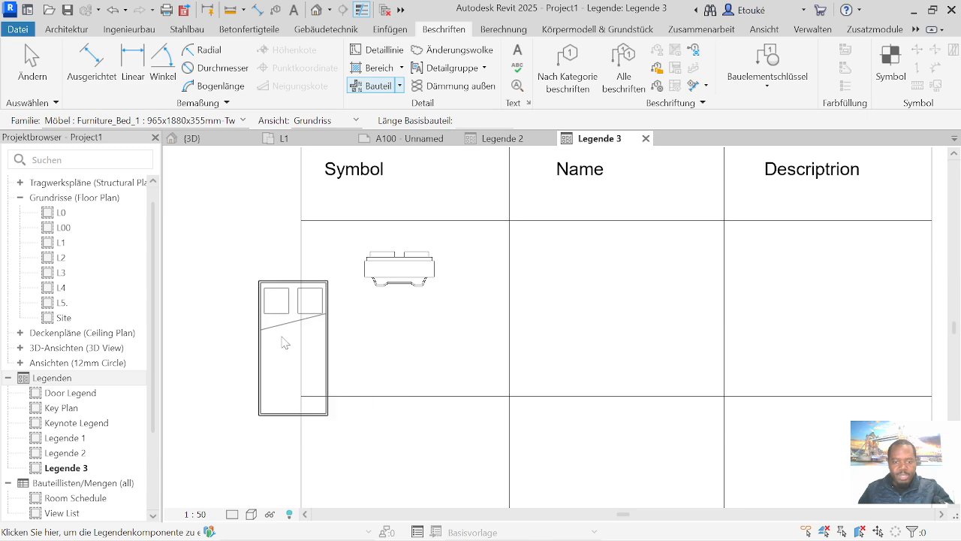
Step: Place a plan-view twin bed outside the table beside the first symbol row and delete it
click(249, 321)
key(Escape)
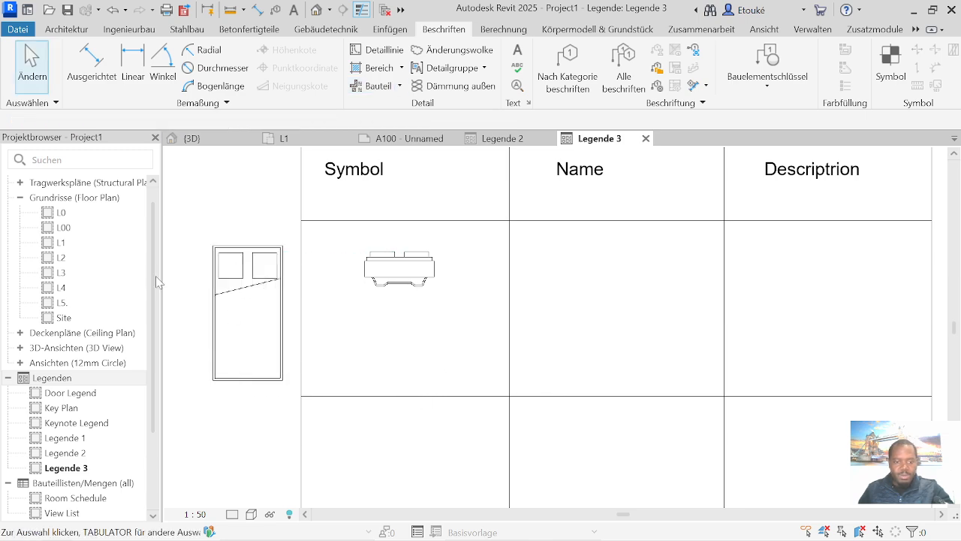
click(242, 271)
key(Delete)
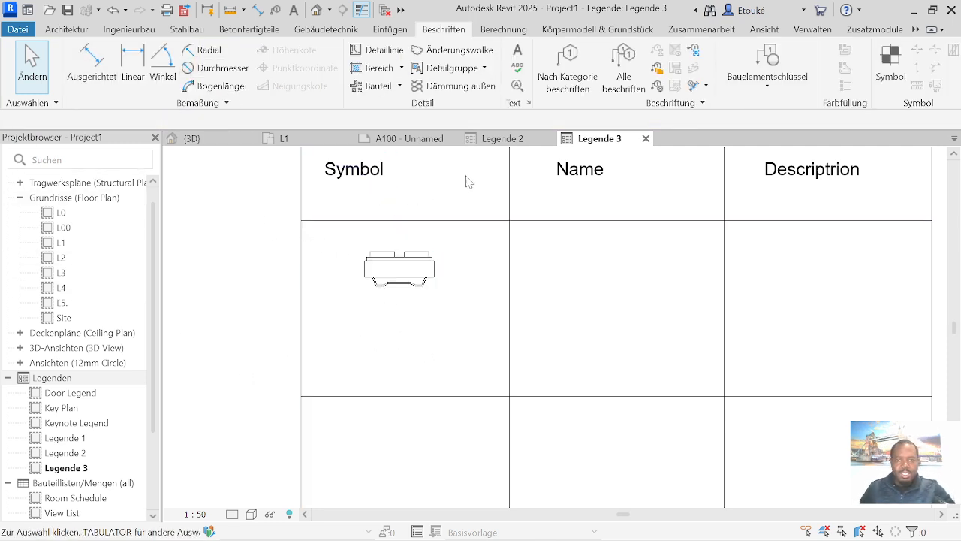
Step: Place the legend component M_Cabinet-File 4 Drawer : 0457 x 0734mm in plan view in the Symbol cell below the bed
click(405, 280)
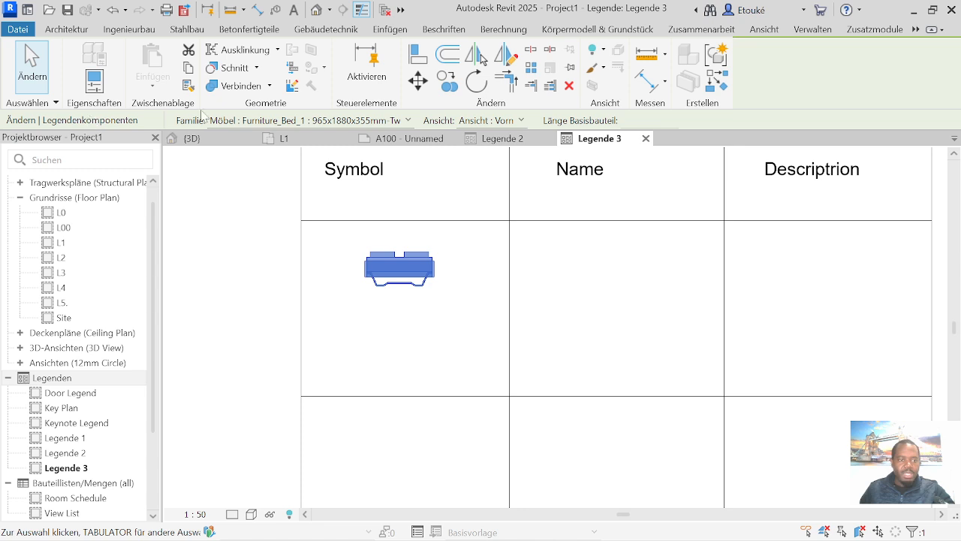
click(429, 317)
click(383, 88)
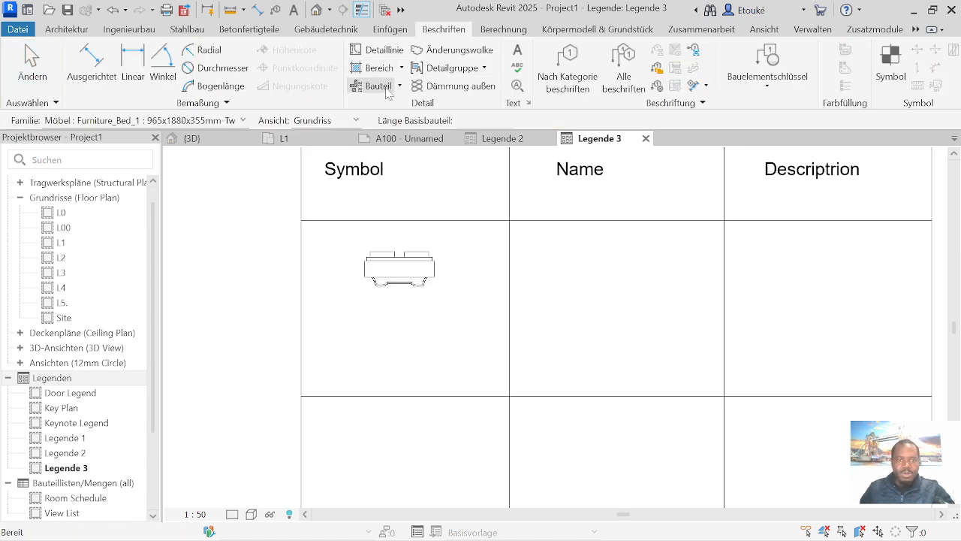
click(243, 120)
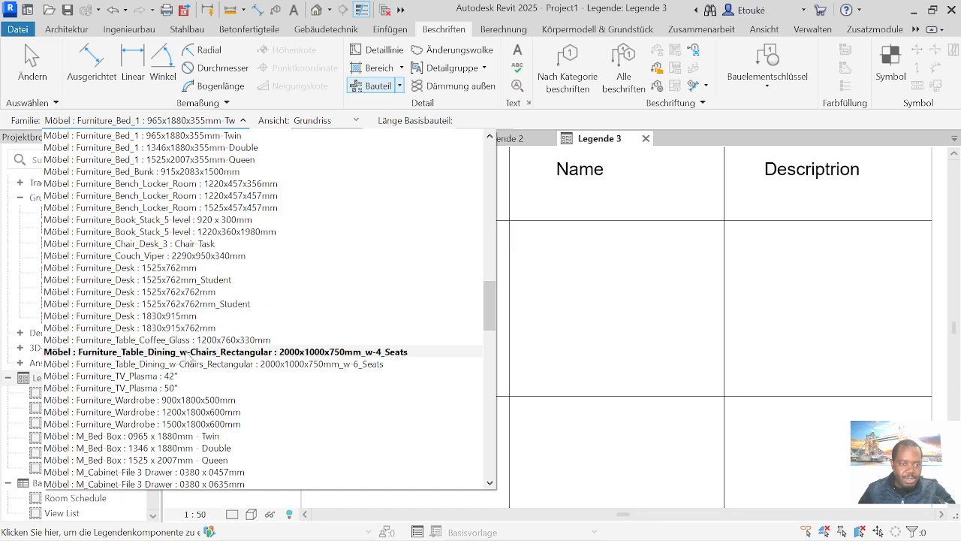
scroll(193, 376, down, 3)
scroll(192, 379, down, 4)
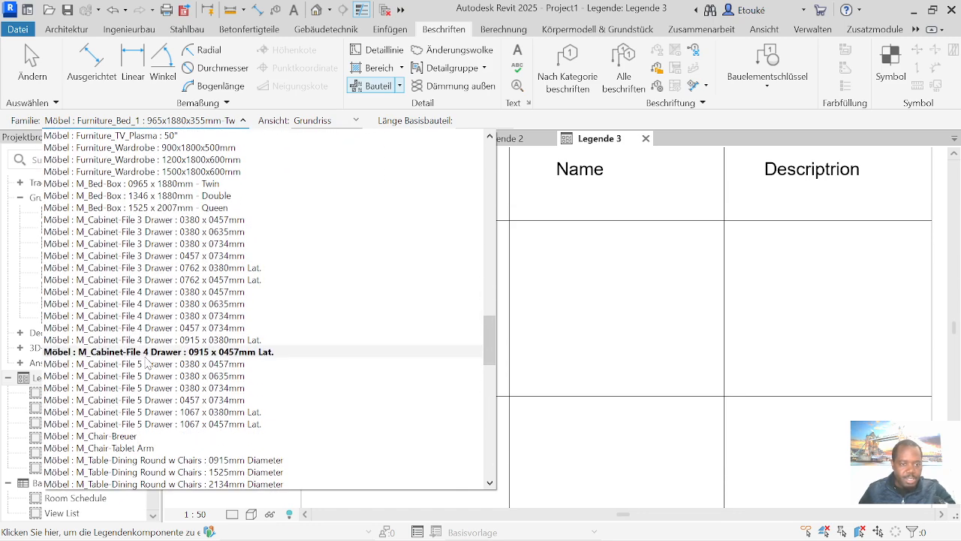
click(122, 328)
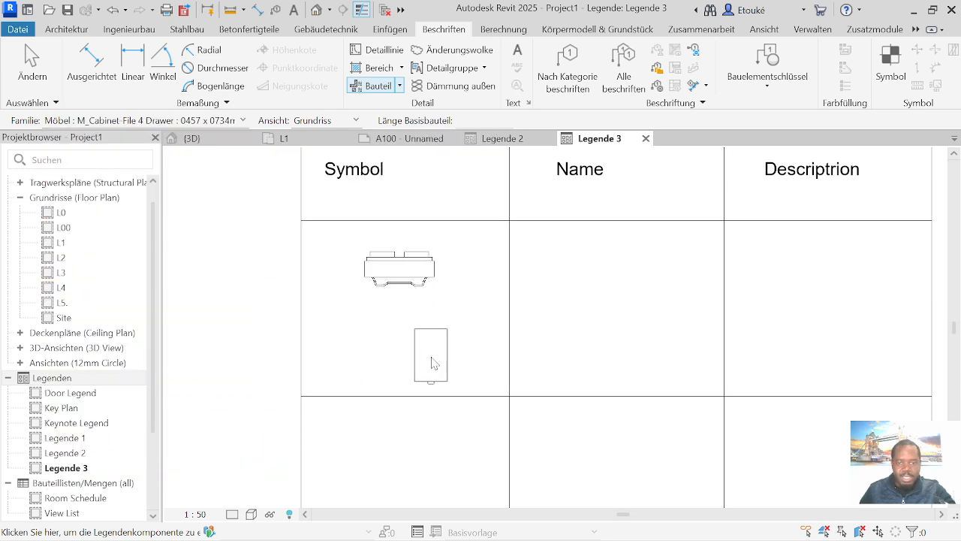
scroll(403, 333, down, 2)
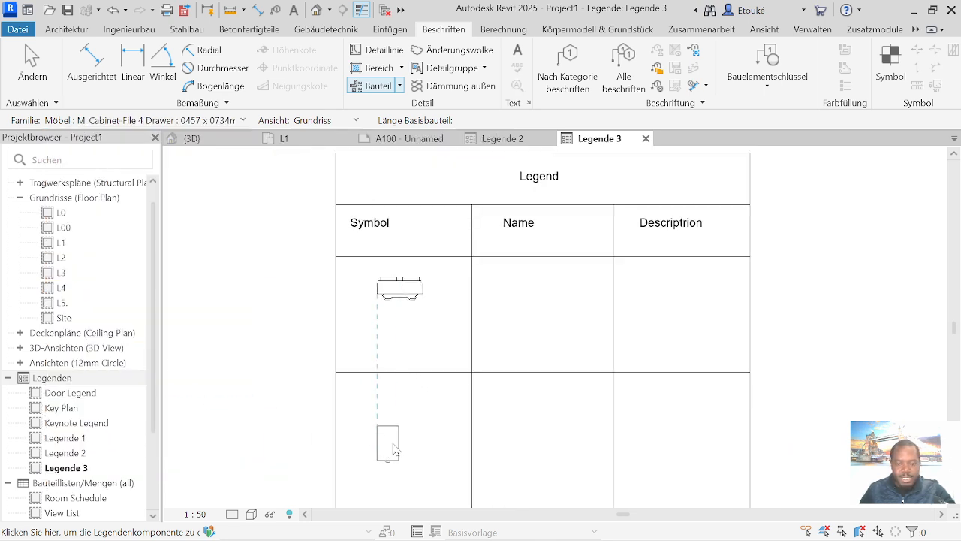
scroll(388, 344, down, 2)
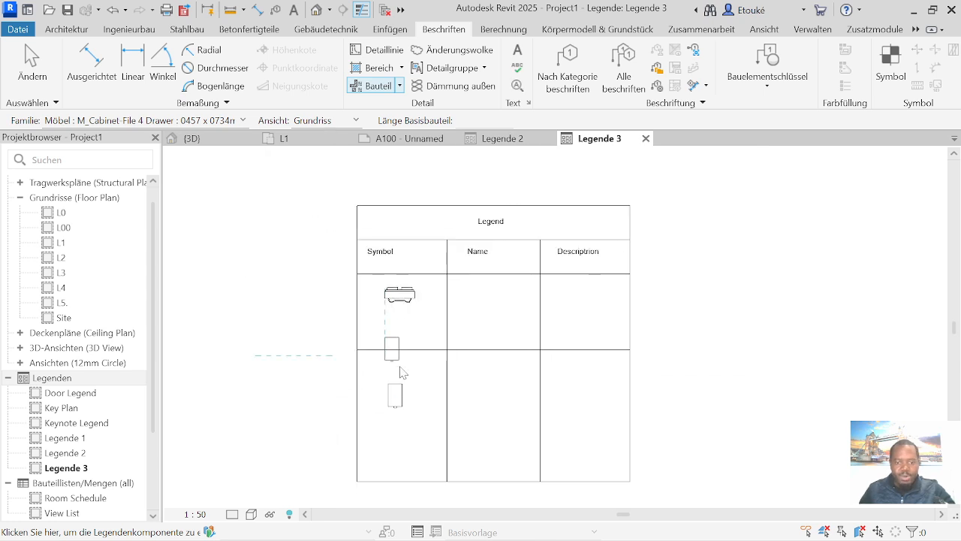
scroll(382, 375, up, 3)
scroll(329, 286, down, 1)
scroll(328, 286, down, 1)
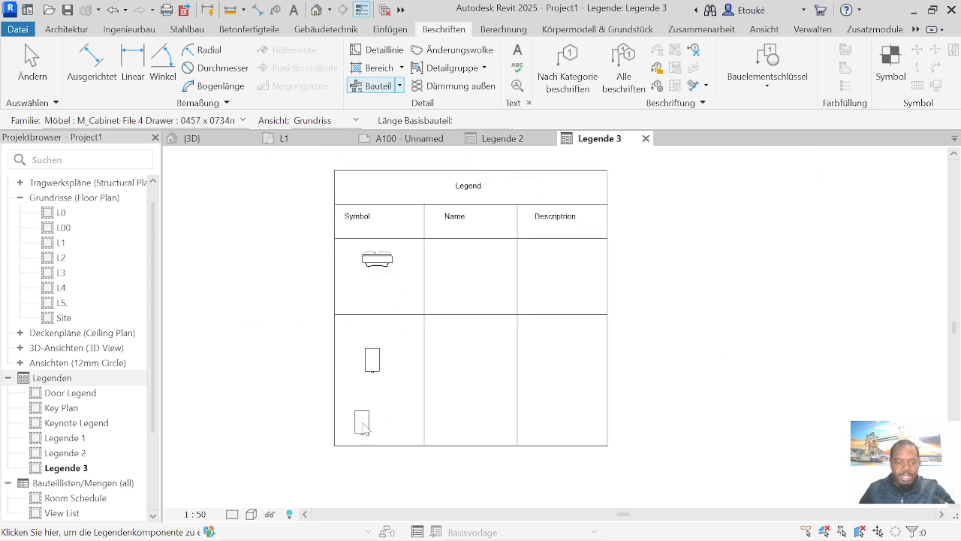
key(Escape)
Step: Move the line under the bed up to about 1.3 below the header row, and shift the cabinet symbol up beneath it
click(387, 314)
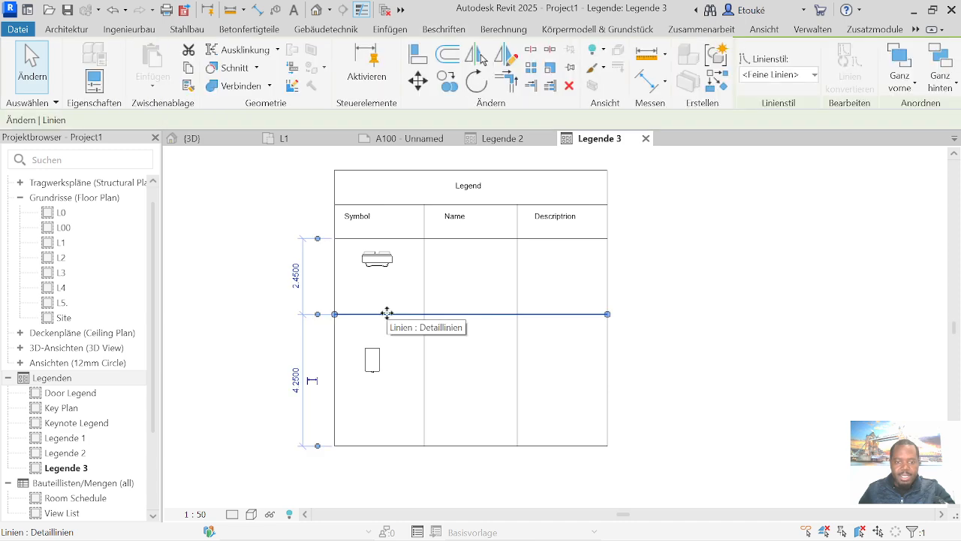
drag(388, 309, 395, 277)
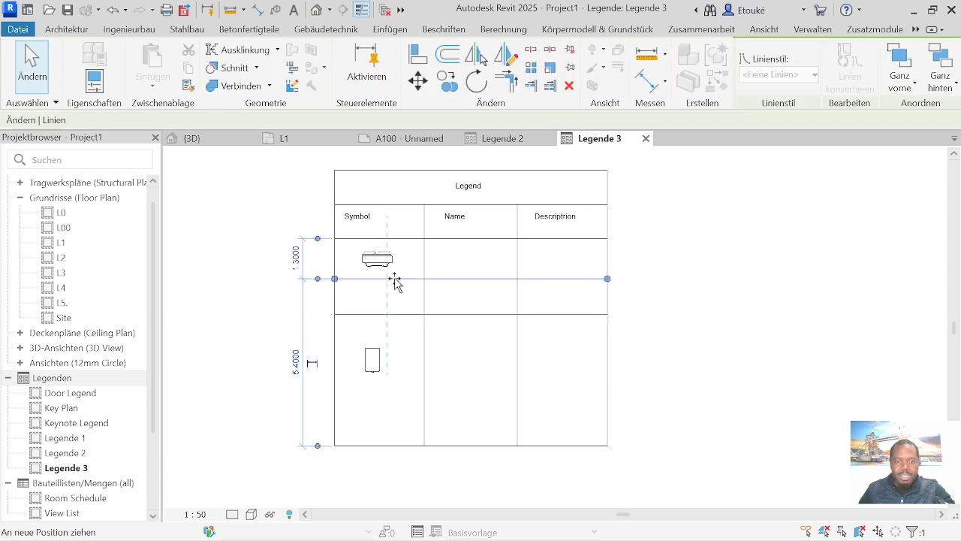
click(373, 366)
drag(371, 365, 378, 313)
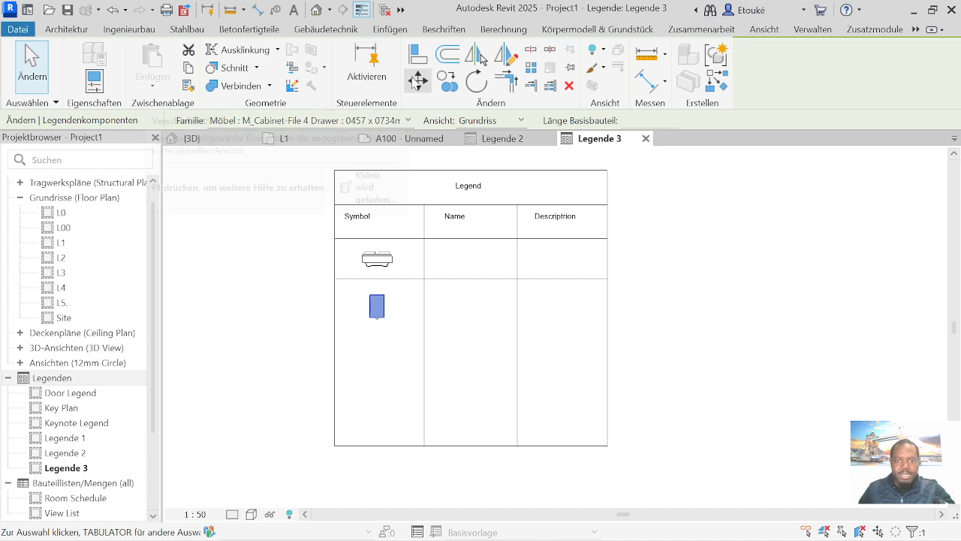
Step: Draw two horizontal detail lines across the table, one about 1.6 below the bed row's lower line and another about 2.3 further down
click(438, 28)
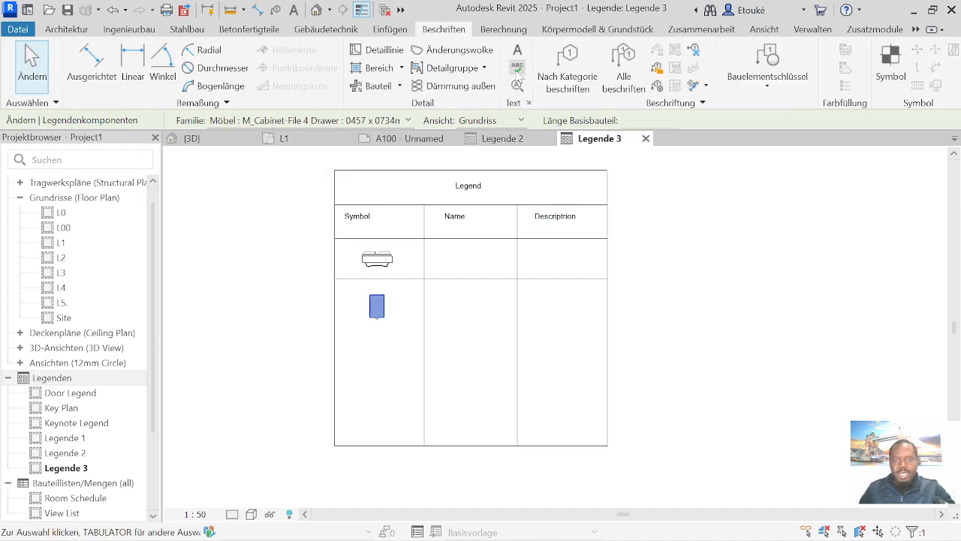
click(379, 49)
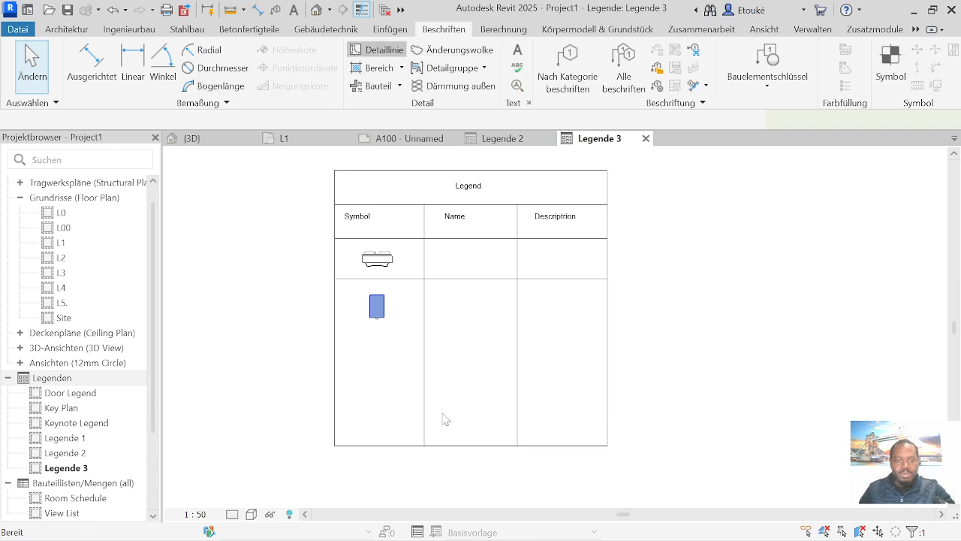
click(335, 328)
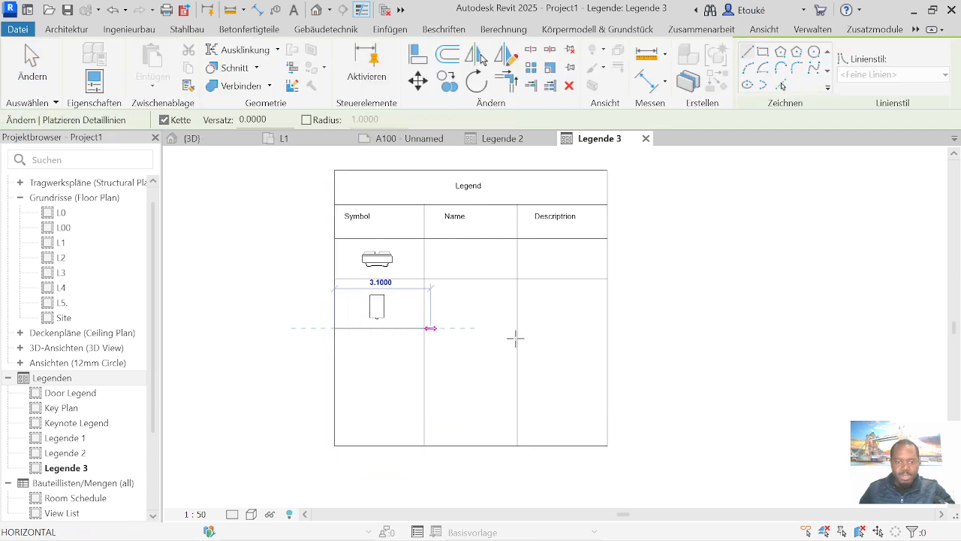
click(607, 329)
key(Escape)
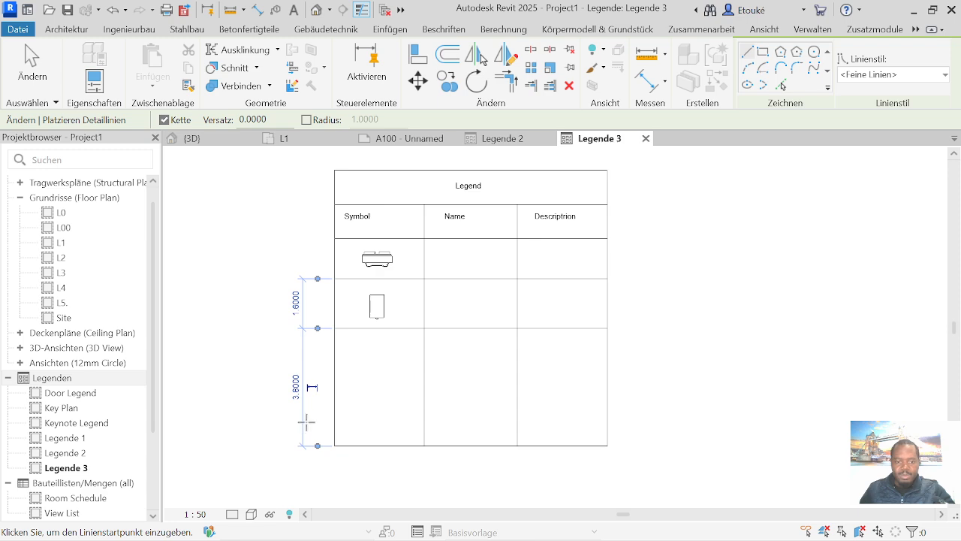
click(335, 399)
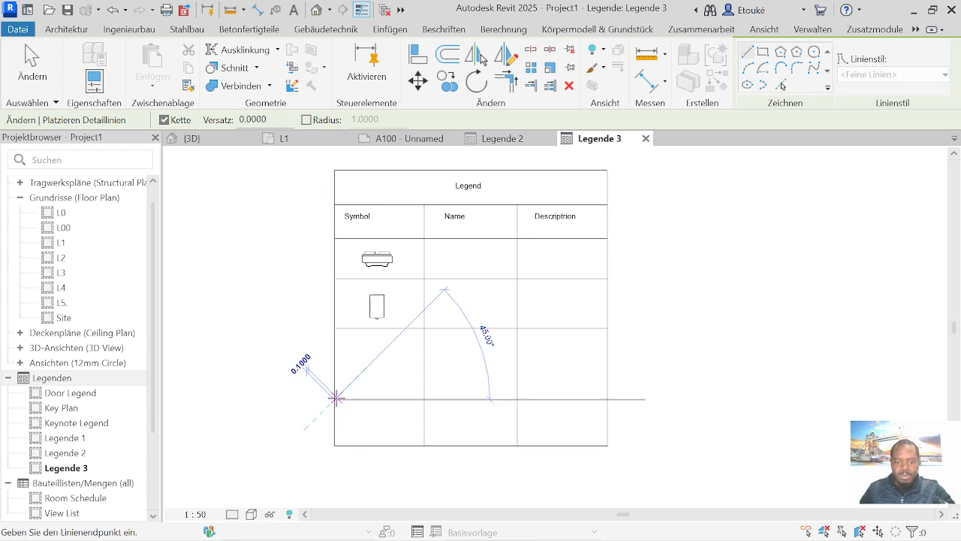
click(607, 400)
key(Escape)
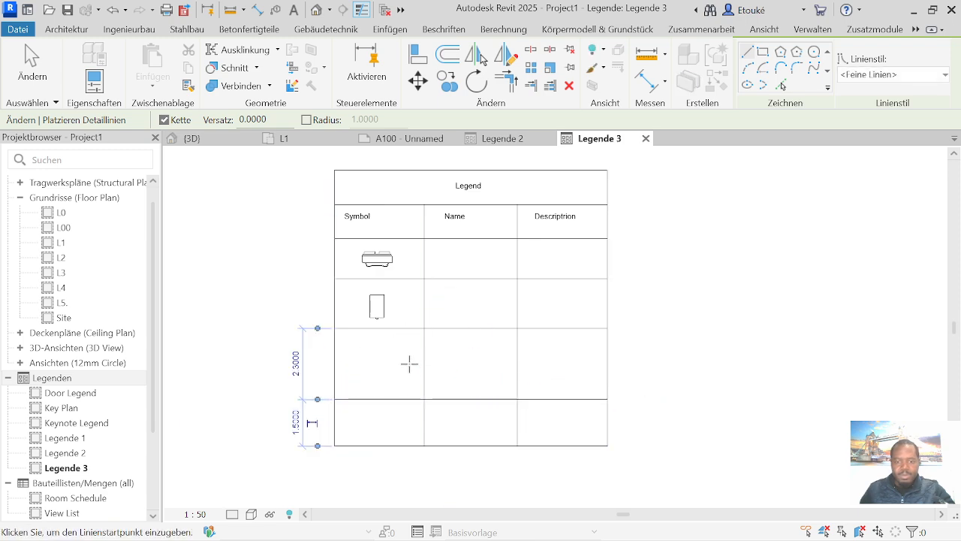
Step: Draw a horizontal detail line across the table, roughly midway through the tall row below the cabinet, and save the project
click(335, 361)
click(607, 361)
key(Escape)
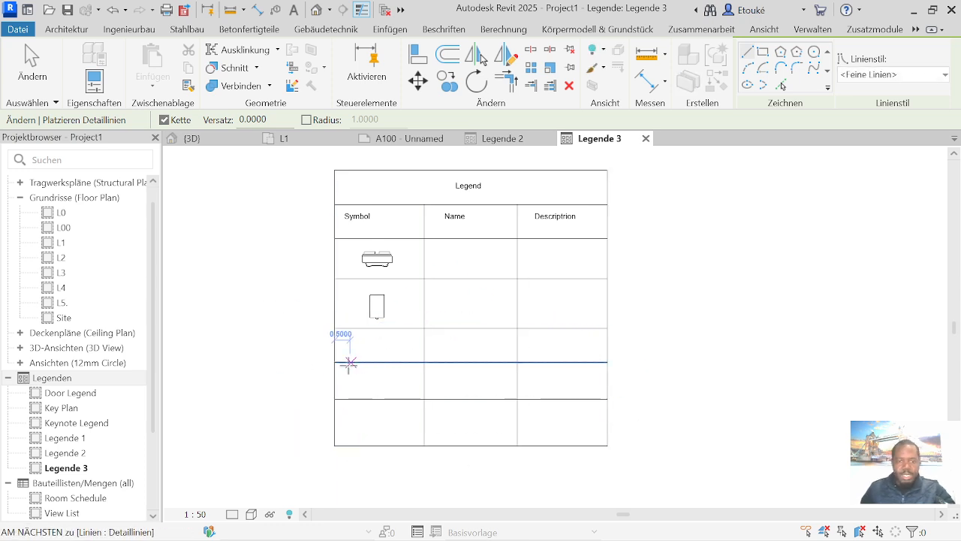
scroll(348, 364, up, 2)
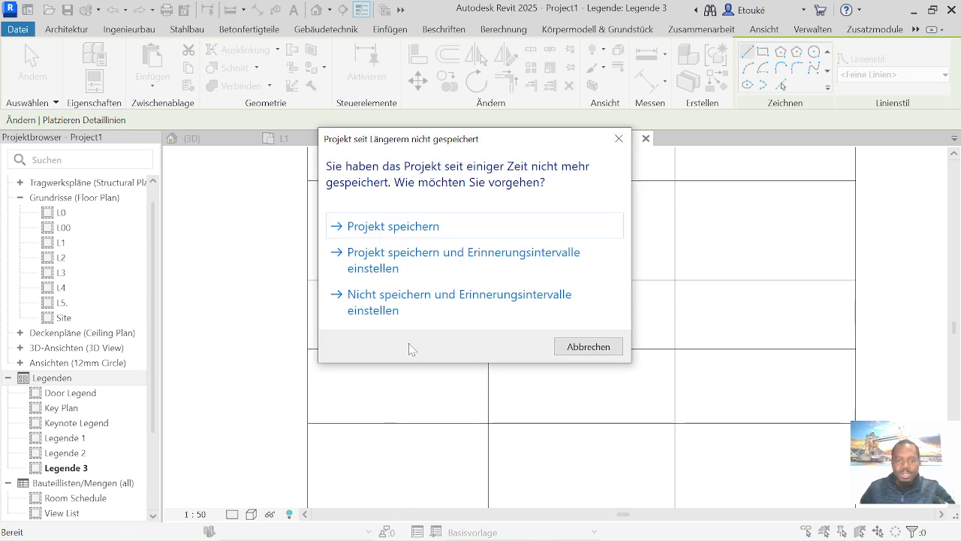
click(428, 226)
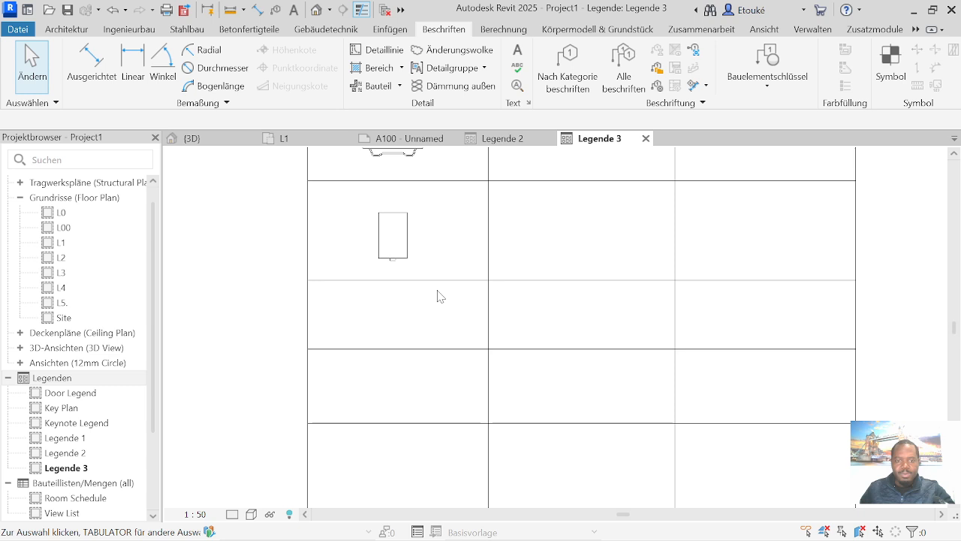
Step: Place the legend component M_Chair-Breuer in plan view in the Symbol cell below the cabinet
scroll(283, 366, down, 2)
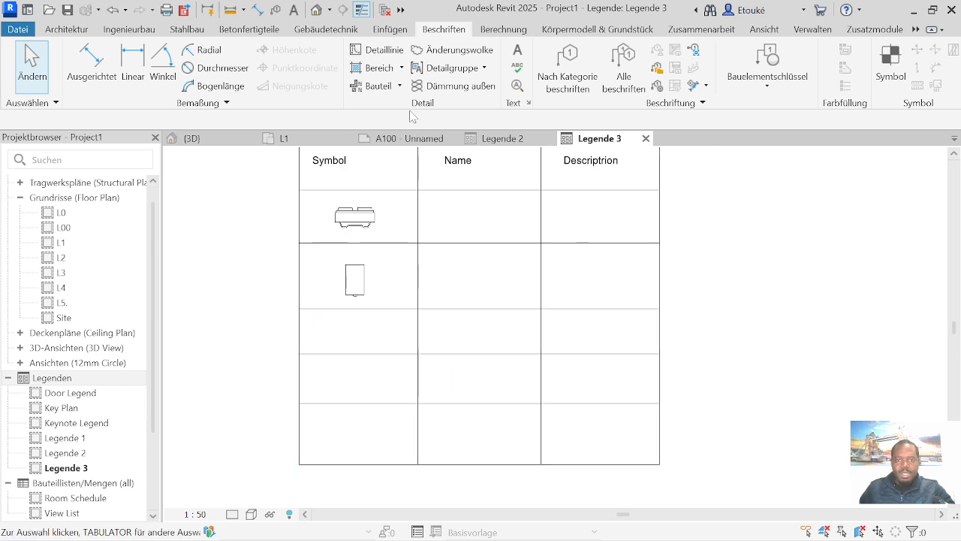
click(380, 87)
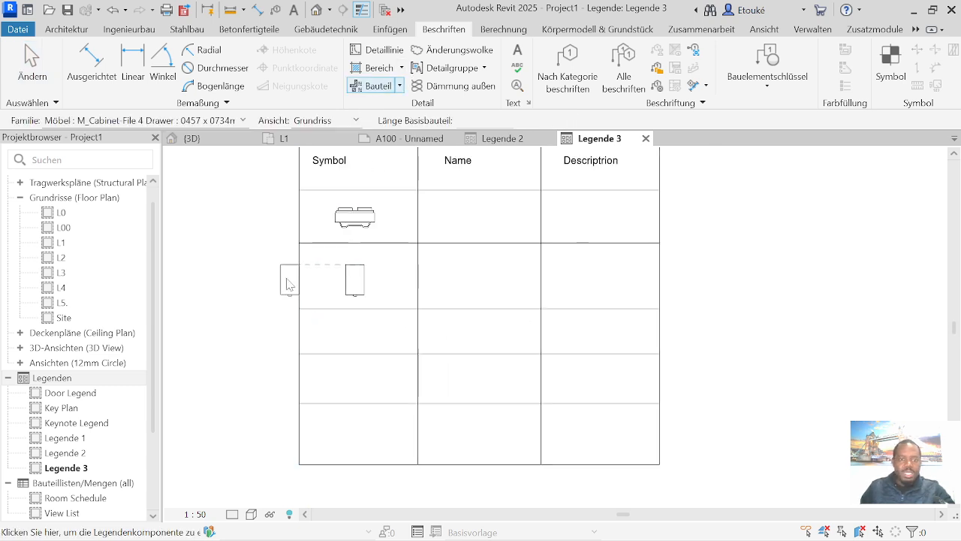
click(242, 120)
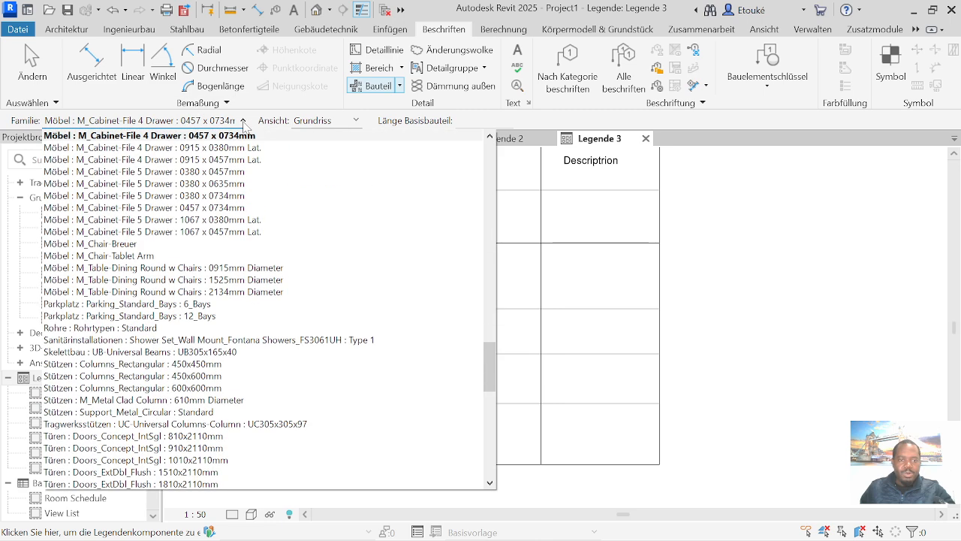
click(113, 244)
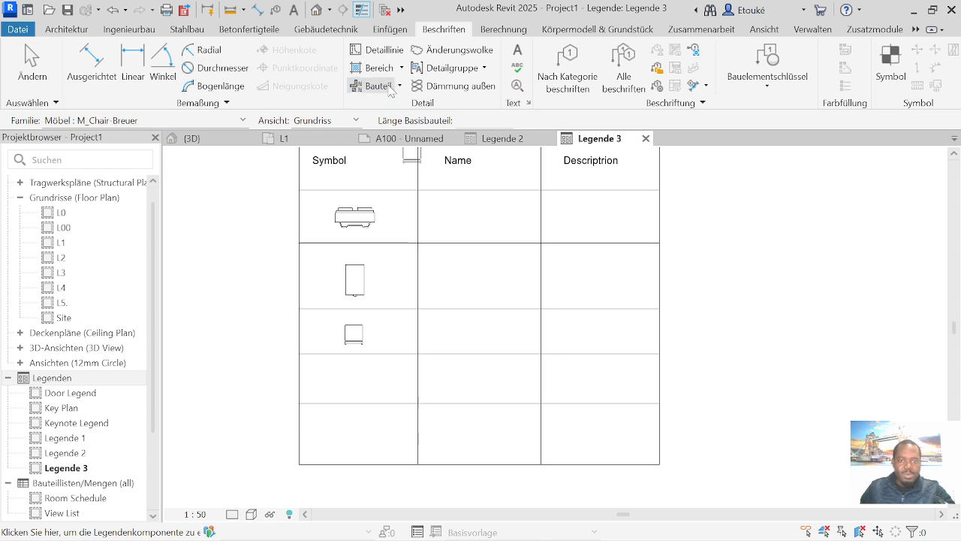
Step: Try to place the legend component M_Door-Opening : 0762 x 2032mm in plan view in the Symbol cell below the chair
click(244, 122)
scroll(156, 425, down, 4)
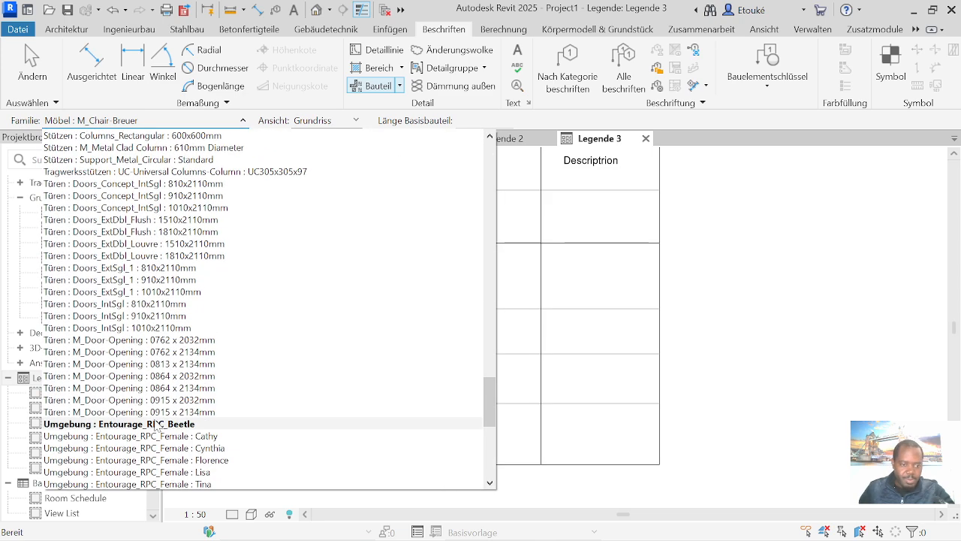
scroll(155, 425, down, 2)
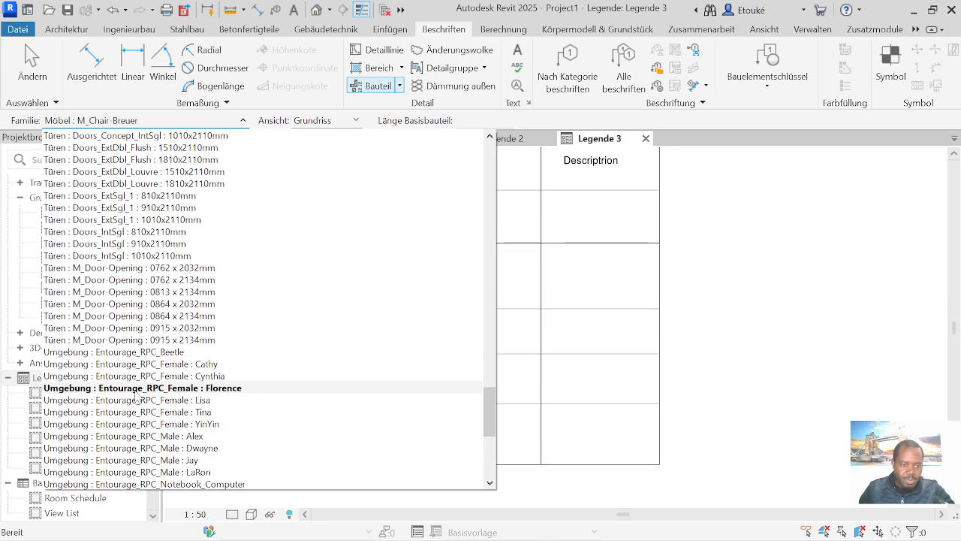
click(98, 268)
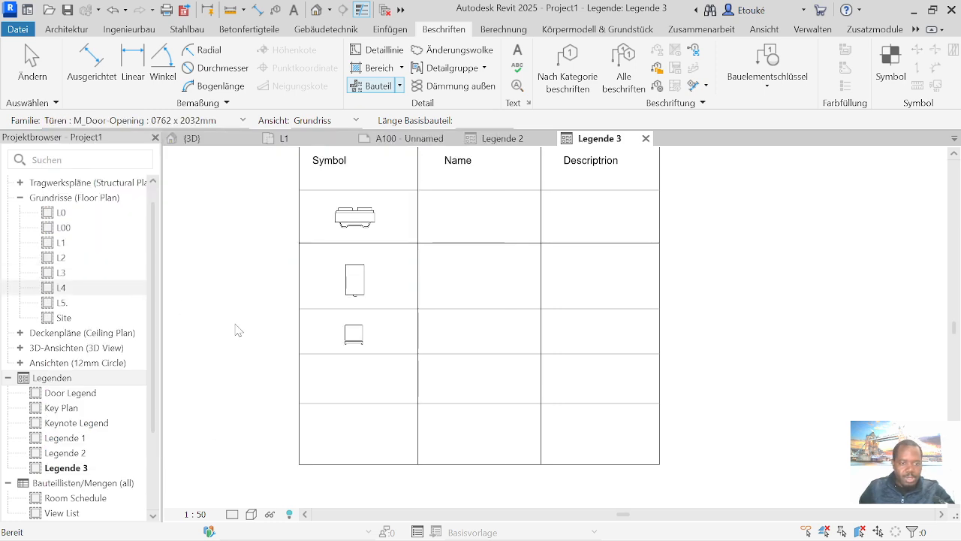
click(357, 385)
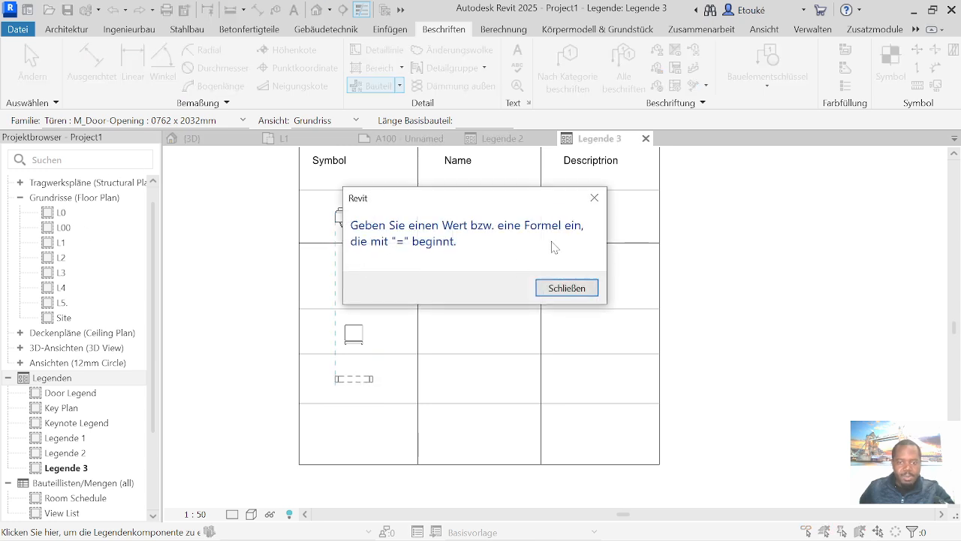
click(587, 203)
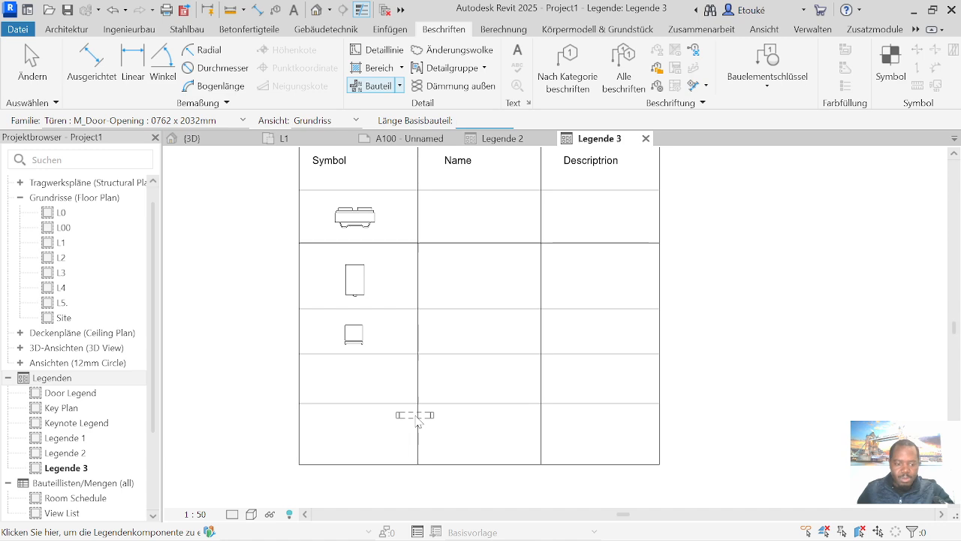
click(357, 385)
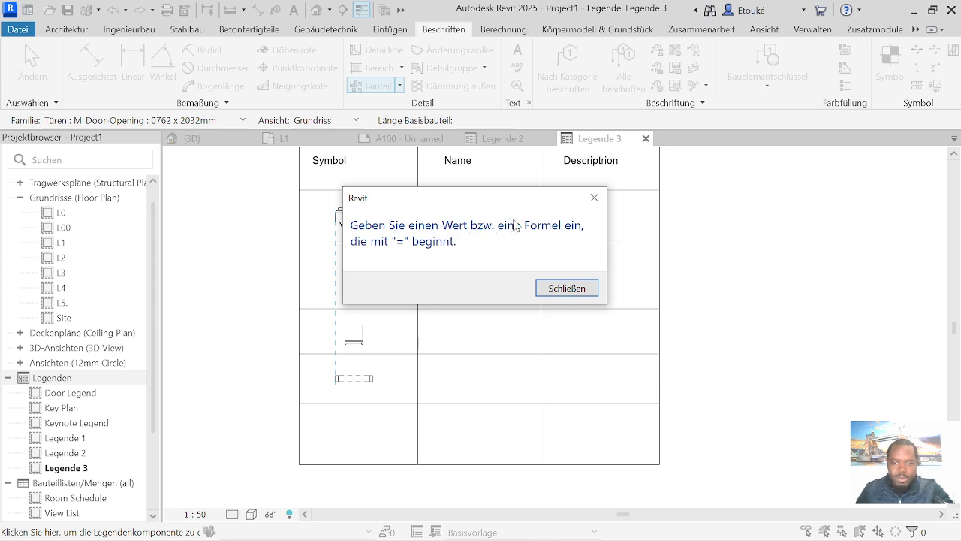
click(595, 285)
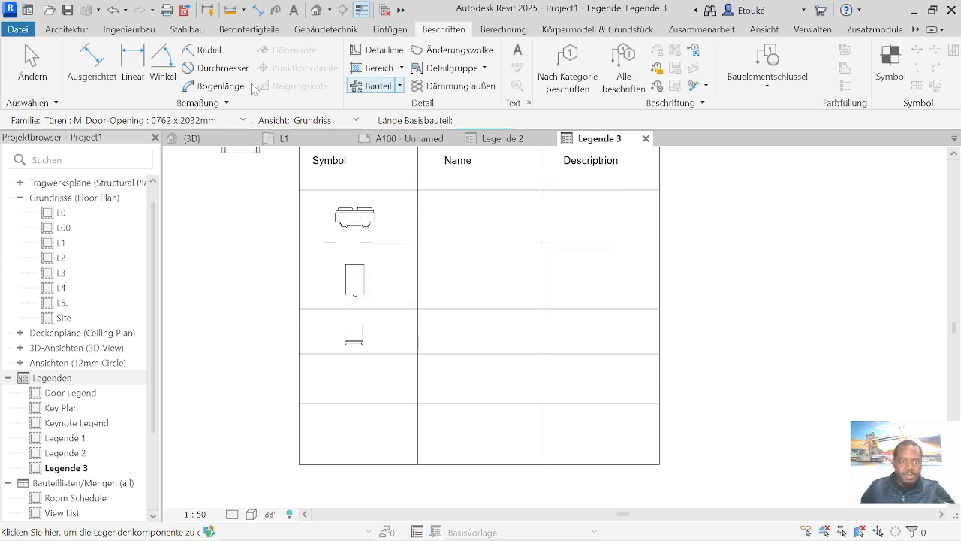
Step: Restart legend component placement and choose the door type M_Door-Opening : 0762 x 2032mm again
click(400, 86)
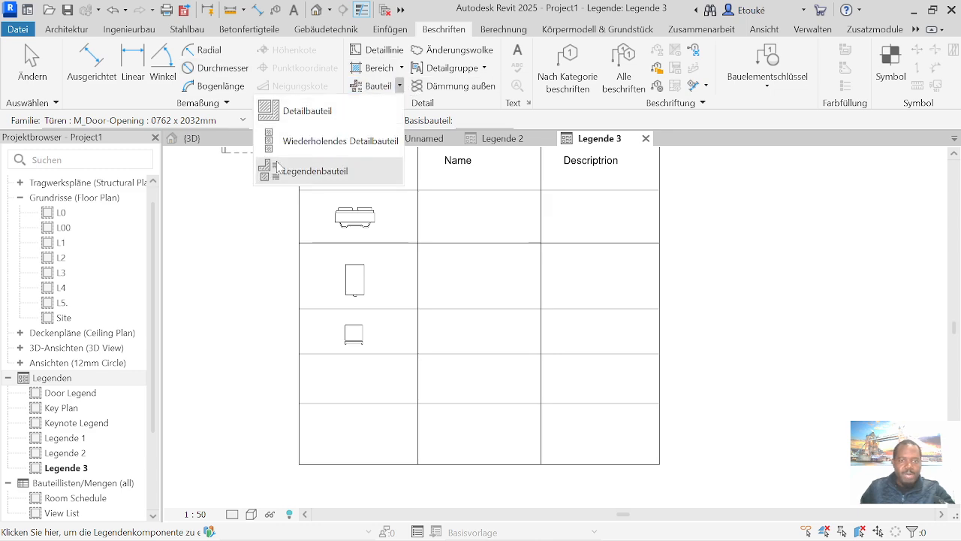
click(280, 169)
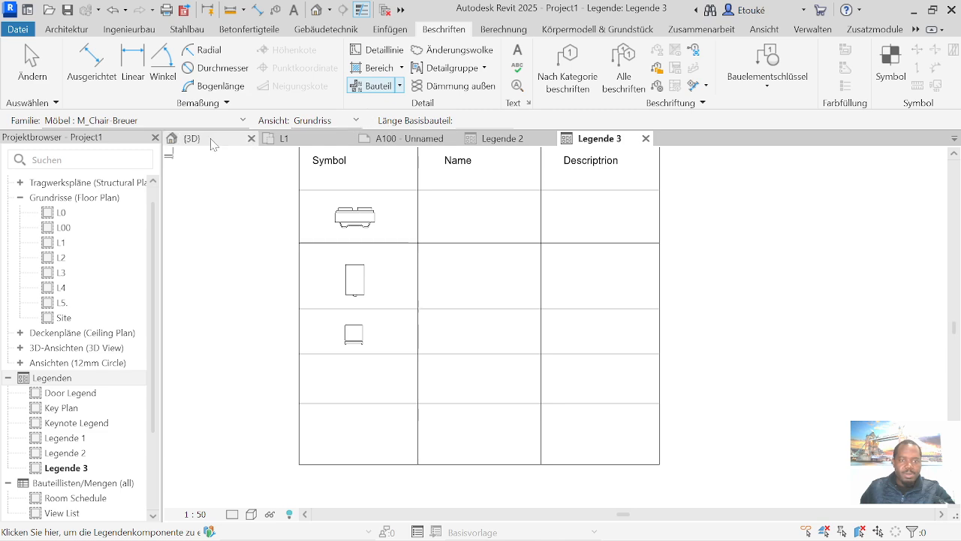
click(243, 120)
scroll(177, 408, down, 10)
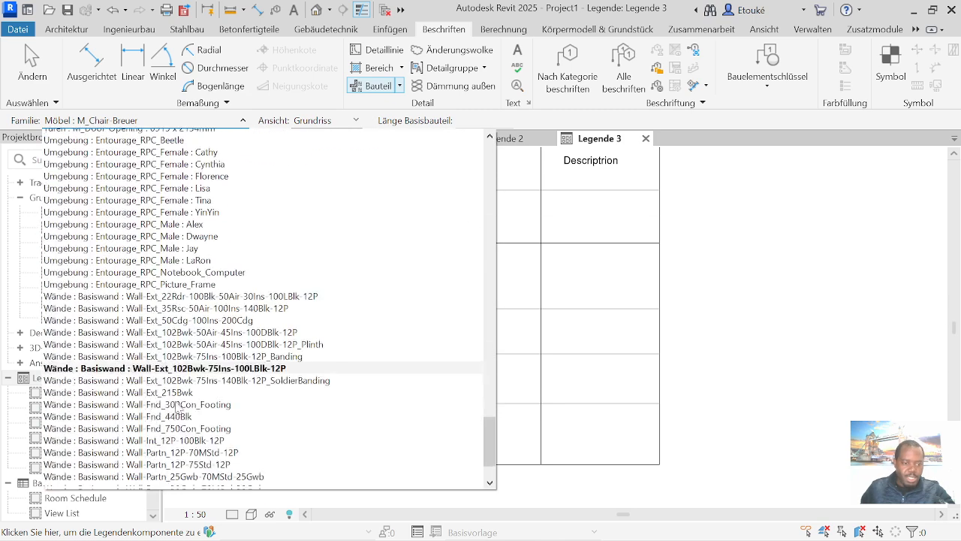
scroll(177, 407, down, 2)
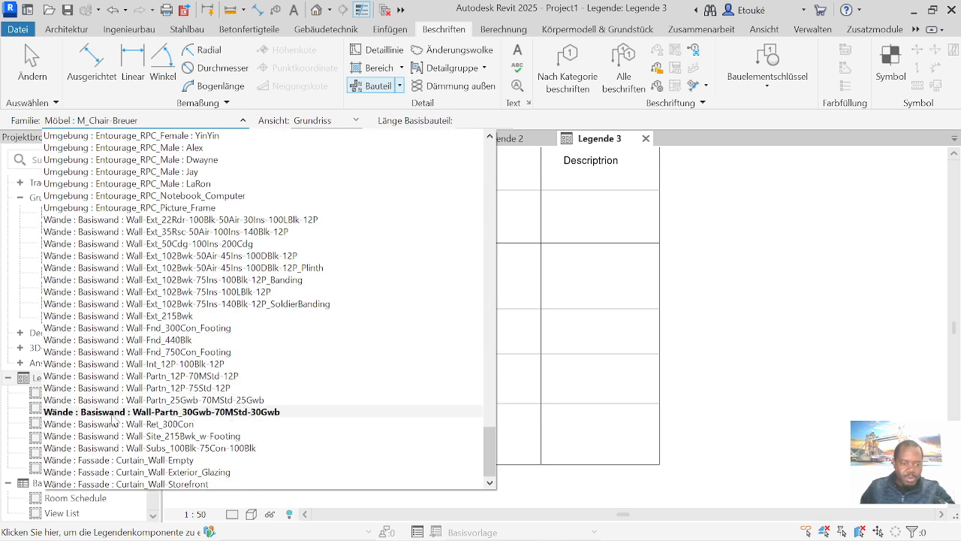
scroll(114, 375, up, 4)
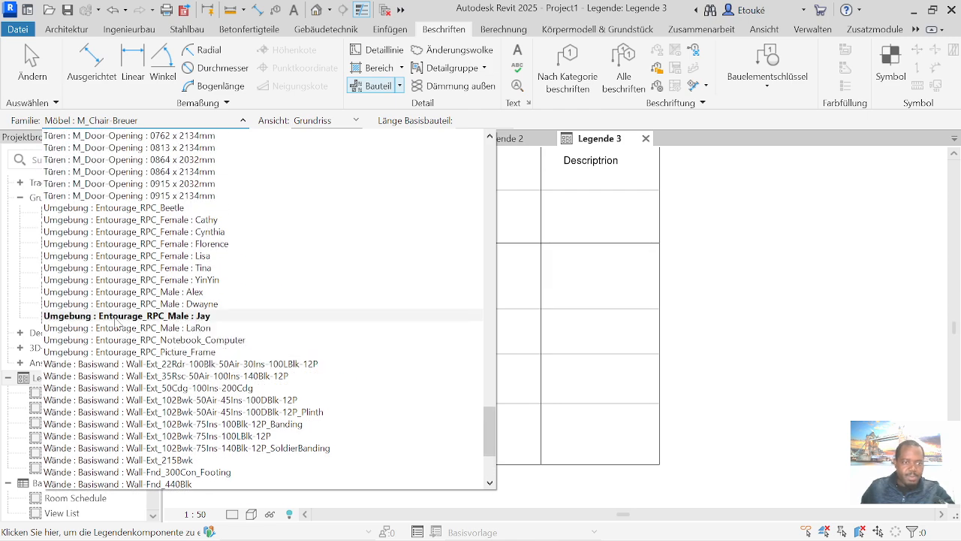
scroll(114, 322, up, 4)
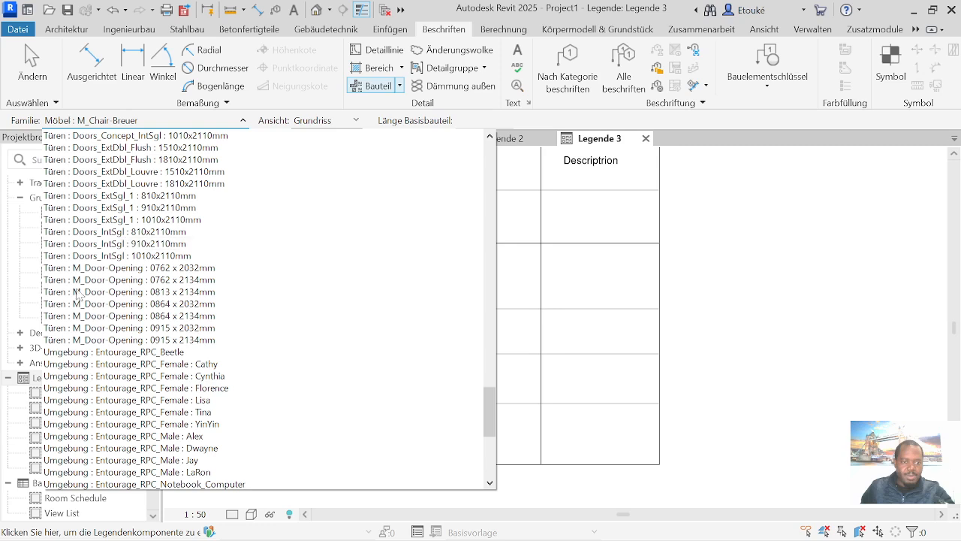
click(94, 269)
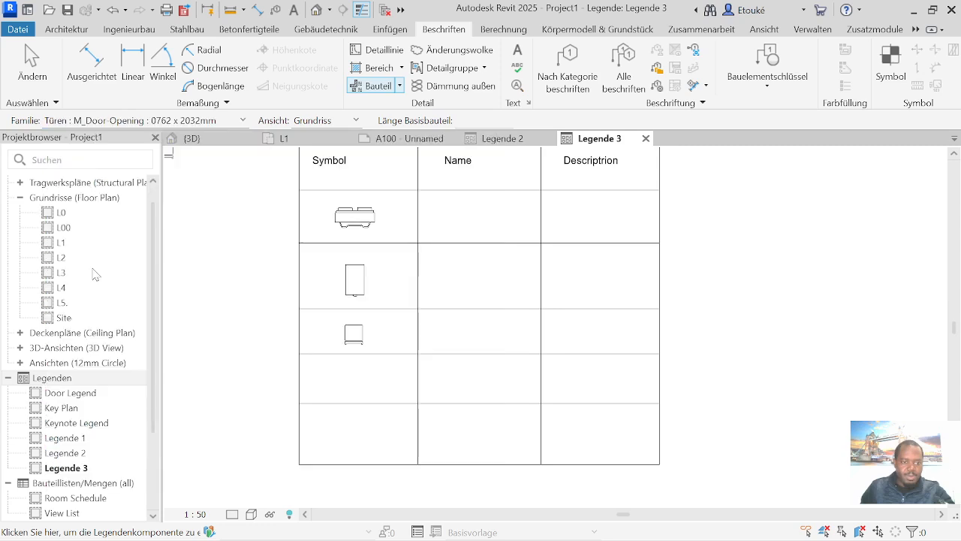
Step: Preview the door opening in the front view (Ansicht : Vorne), and switch it to the back view (Ansicht : Hinten)
click(357, 121)
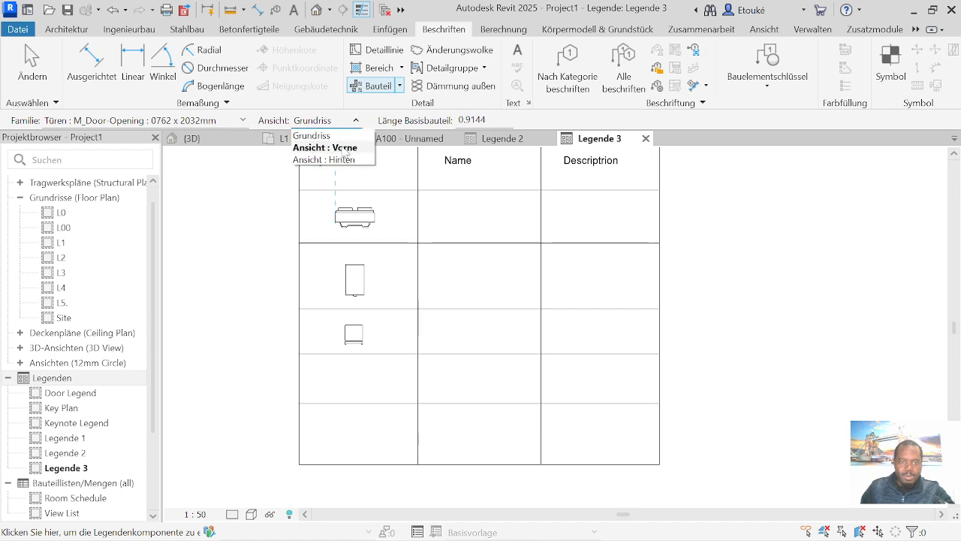
click(343, 144)
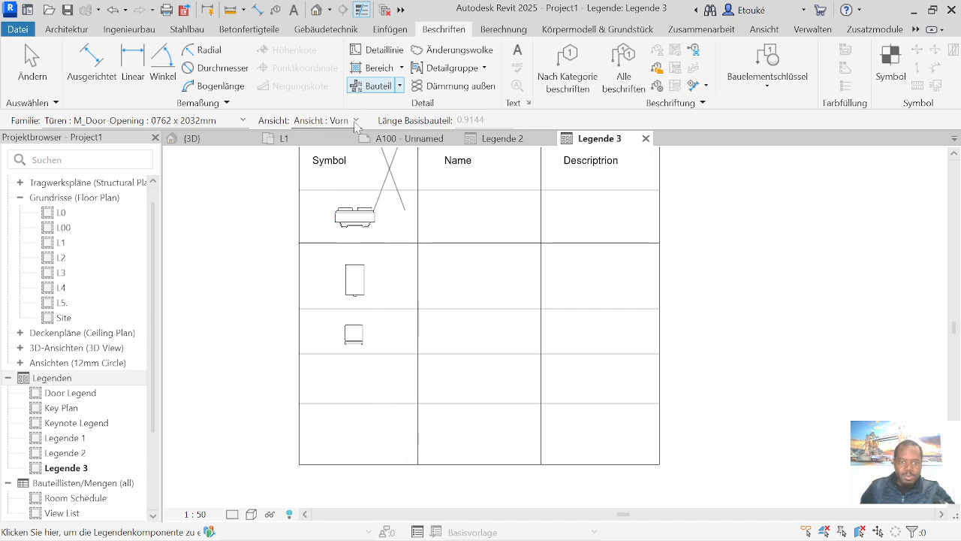
click(357, 120)
click(338, 158)
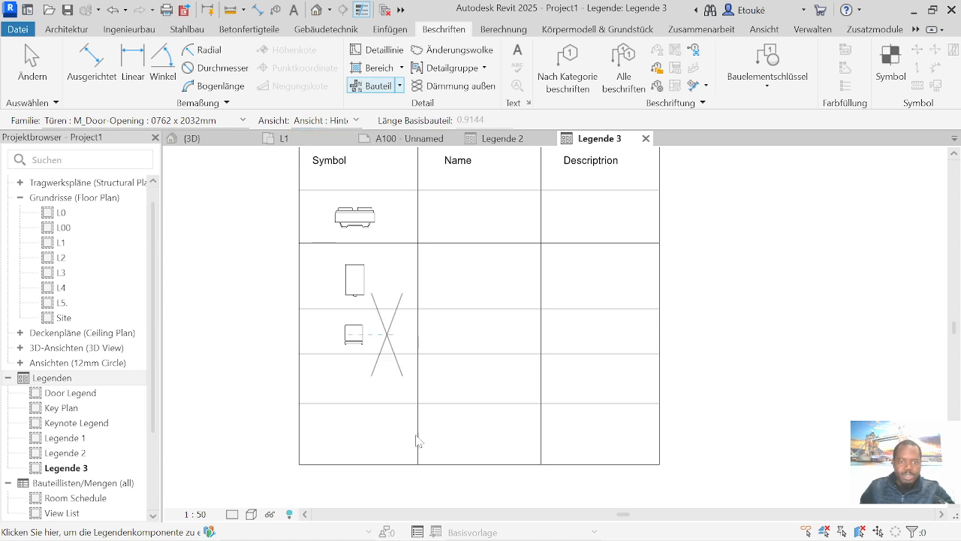
click(349, 122)
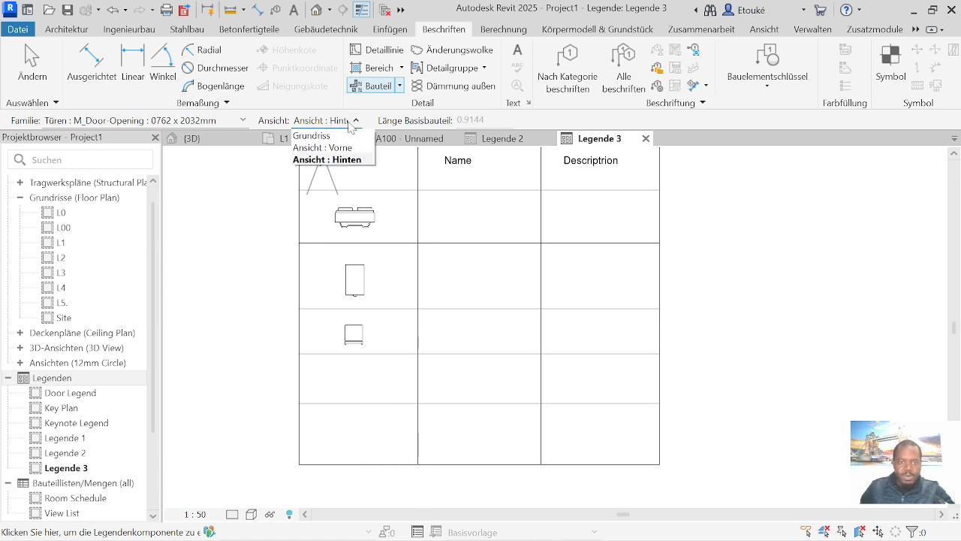
click(325, 126)
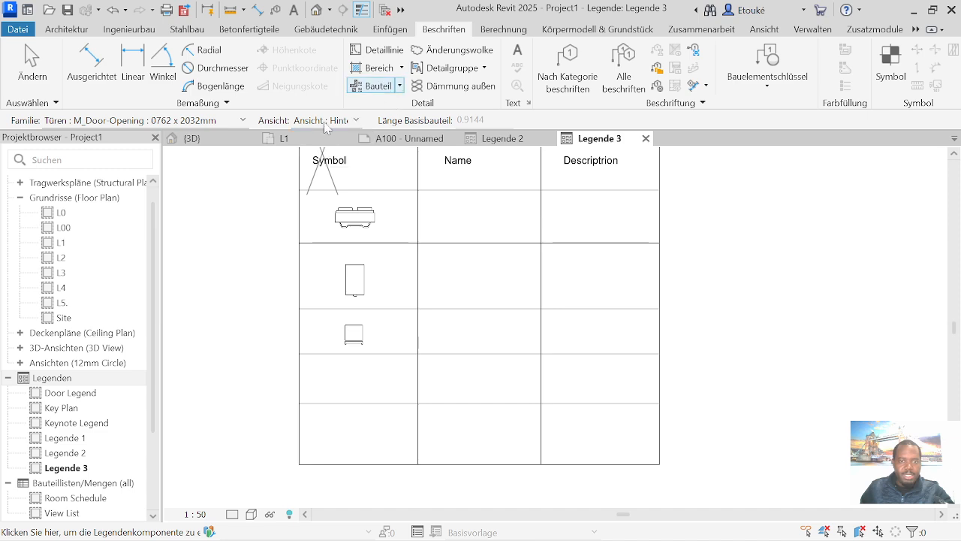
Step: Change the legend component being placed to the door type M_Door-Opening : 0813 x 2134mm
click(243, 120)
scroll(153, 335, up, 1)
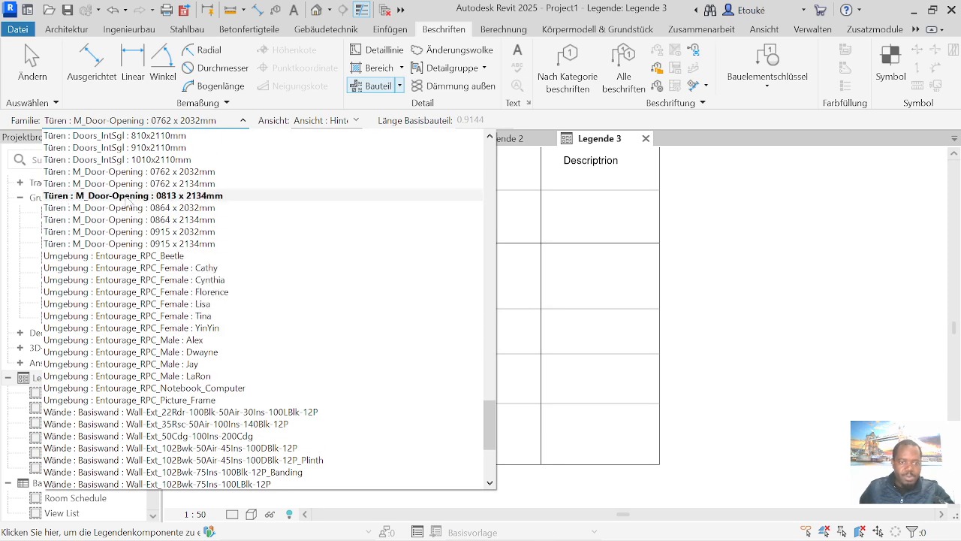
click(129, 197)
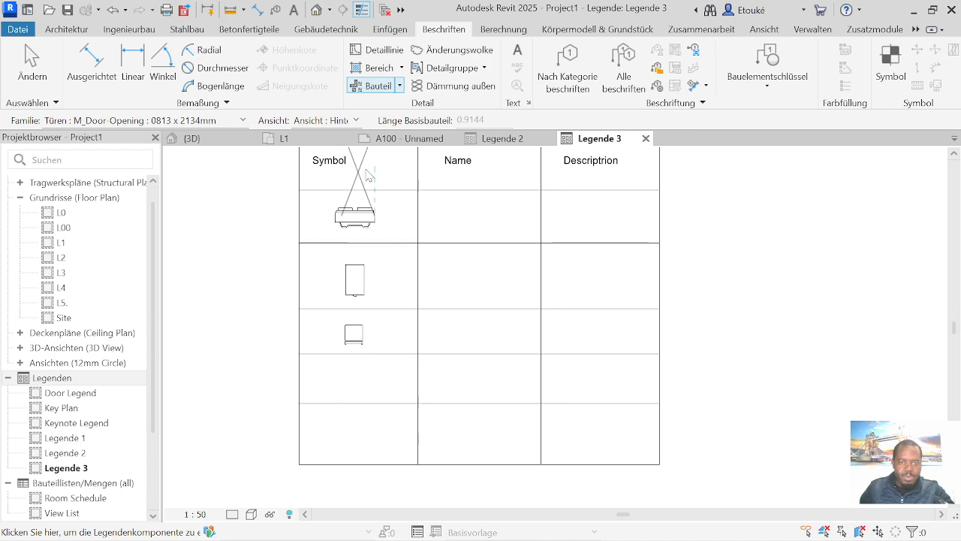
Step: Place the legend component Furniture_Desk : 1830x915mm in plan view (Grundriss) in the Symbol cell below the chair
click(399, 86)
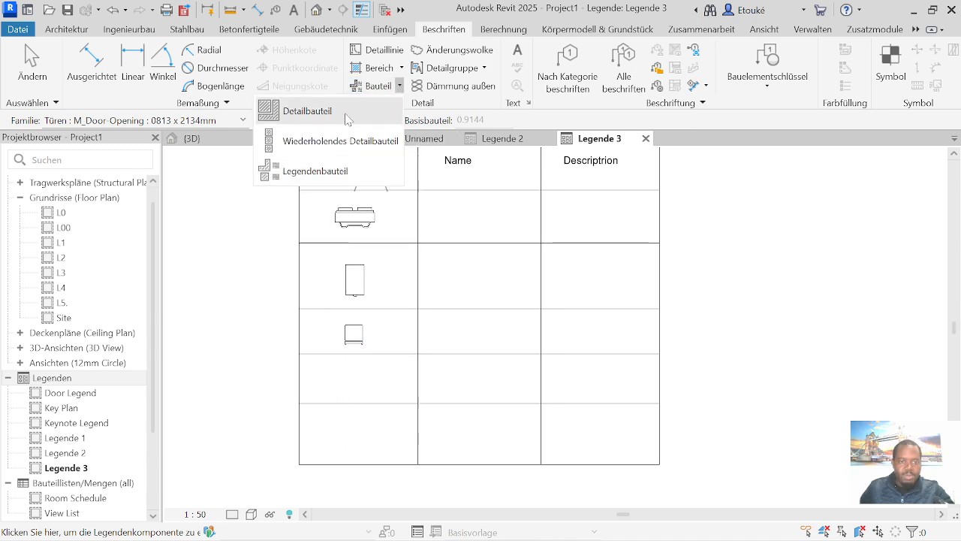
click(328, 171)
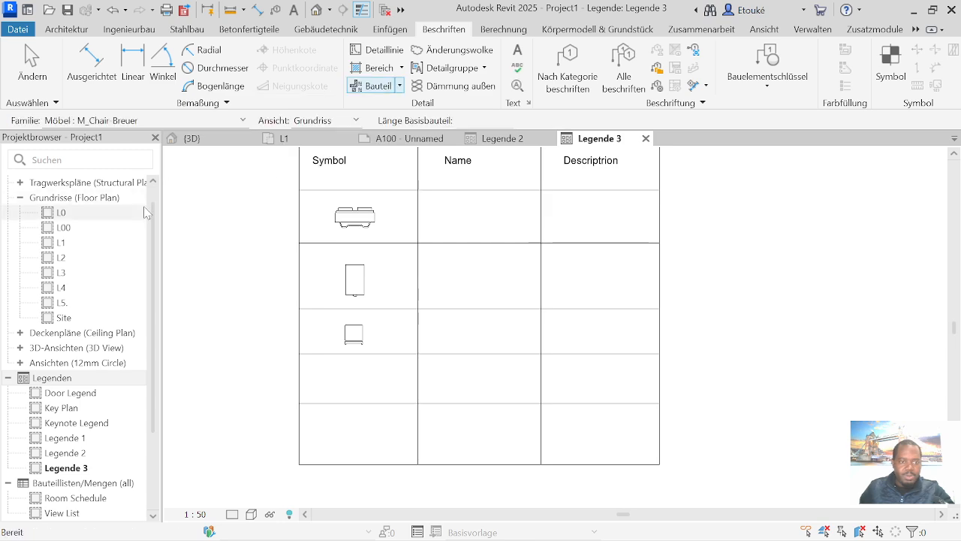
click(241, 121)
scroll(171, 301, up, 5)
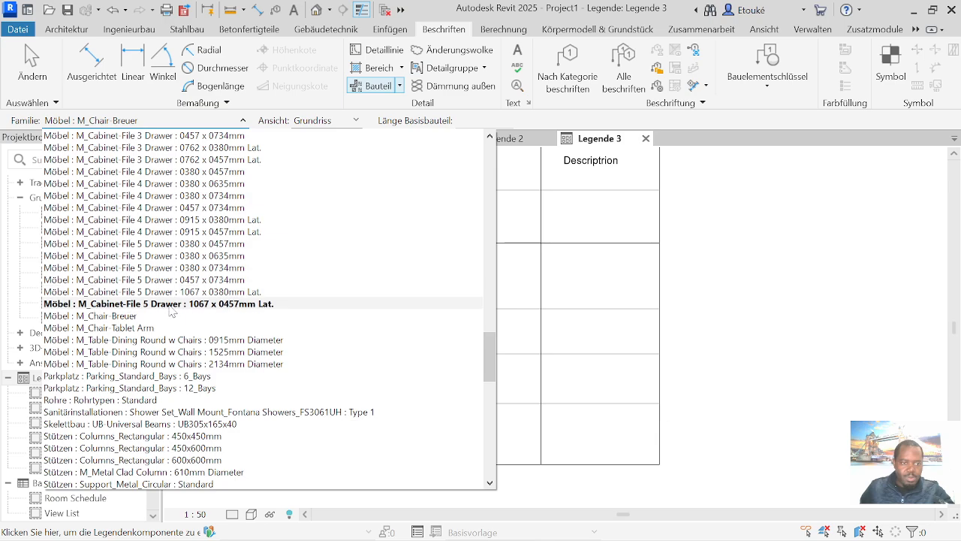
scroll(172, 312, up, 8)
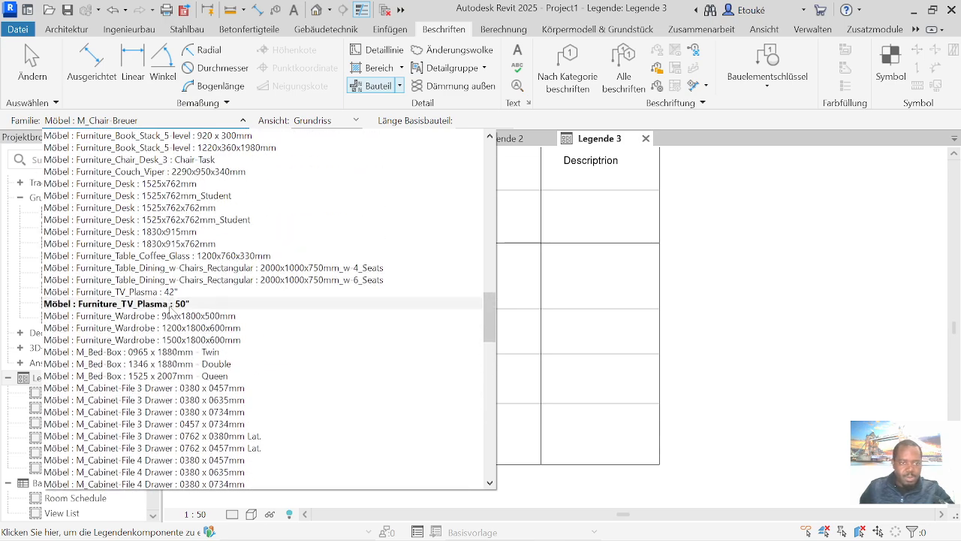
scroll(157, 188, up, 3)
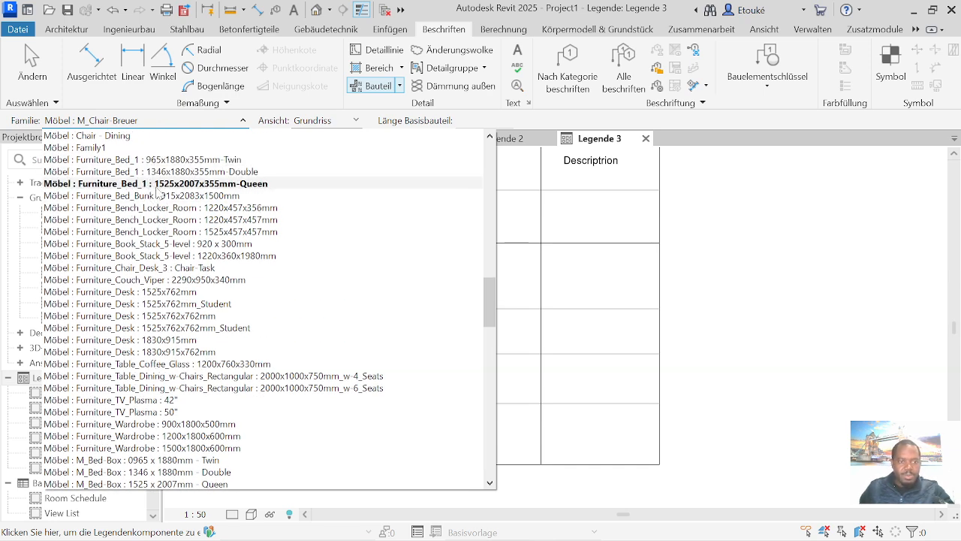
scroll(138, 237, up, 3)
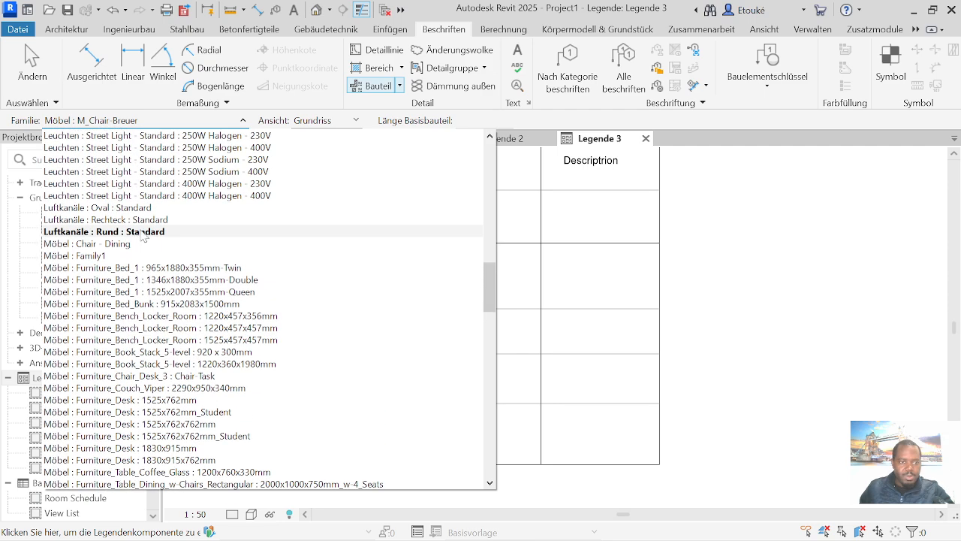
scroll(173, 222, down, 2)
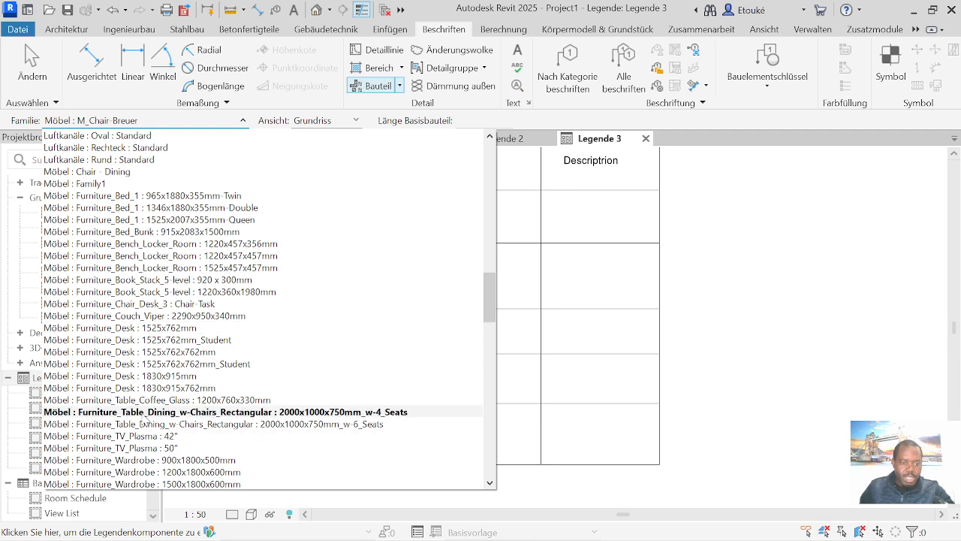
click(132, 377)
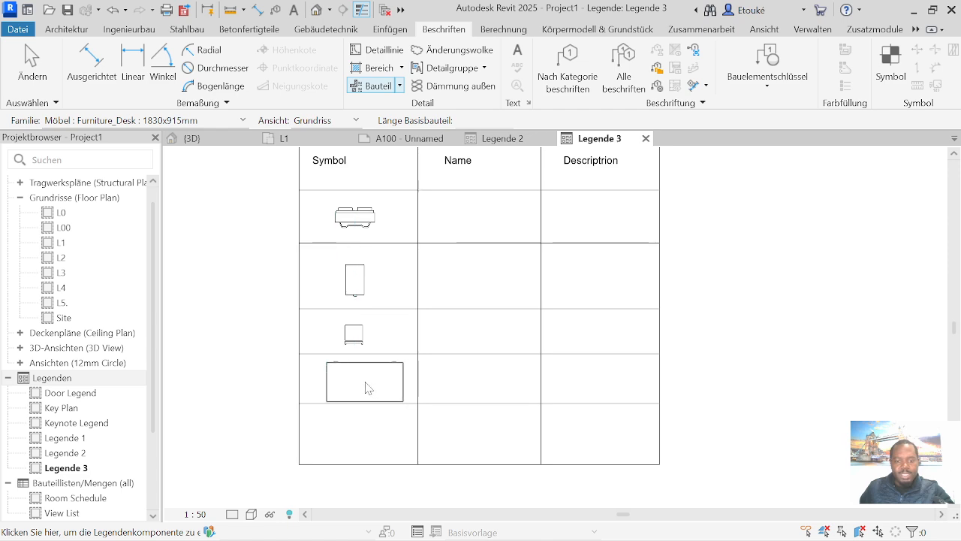
click(366, 388)
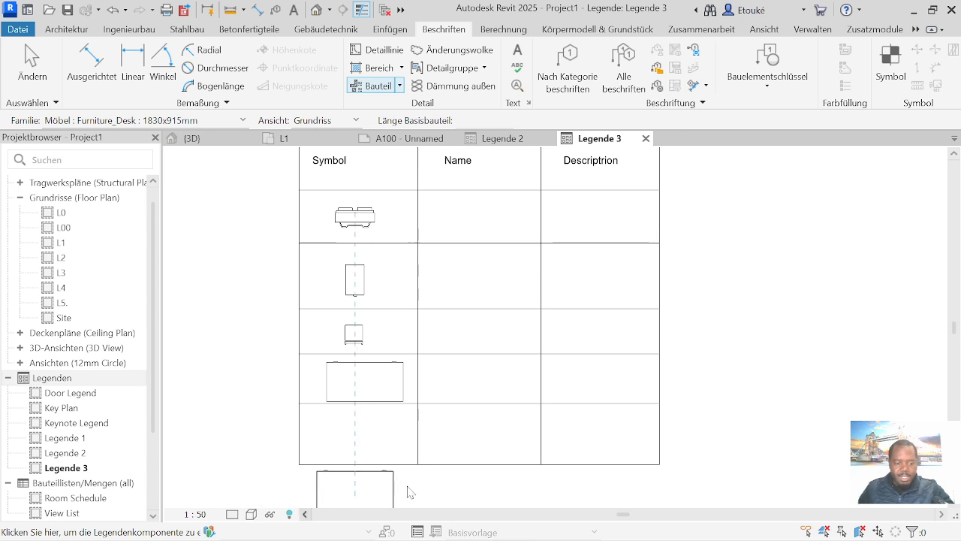
key(Escape)
Step: Set the legend view's visual style to Realistic (Realistisch) and its detail level to Fine (Fein)
click(251, 515)
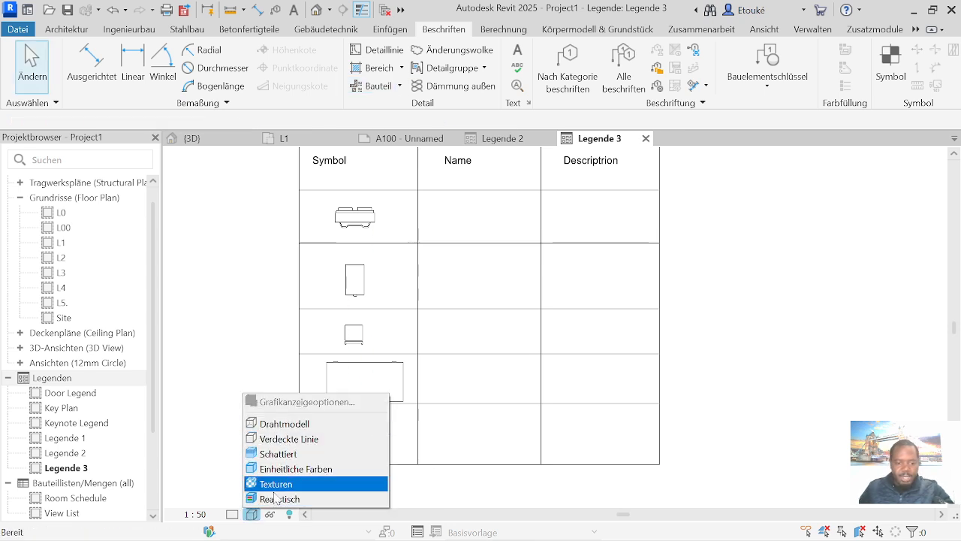
click(286, 498)
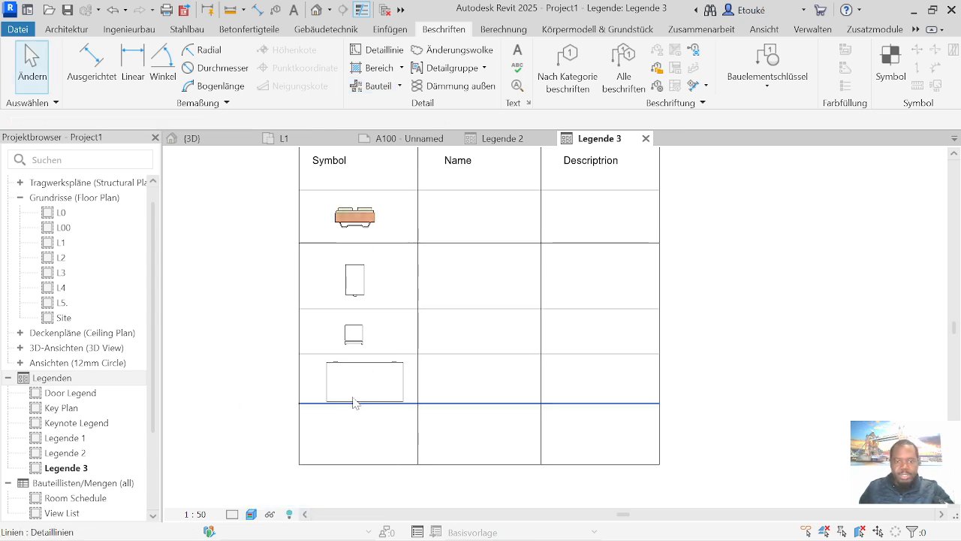
scroll(350, 401, down, 2)
scroll(365, 365, up, 1)
scroll(295, 415, down, 1)
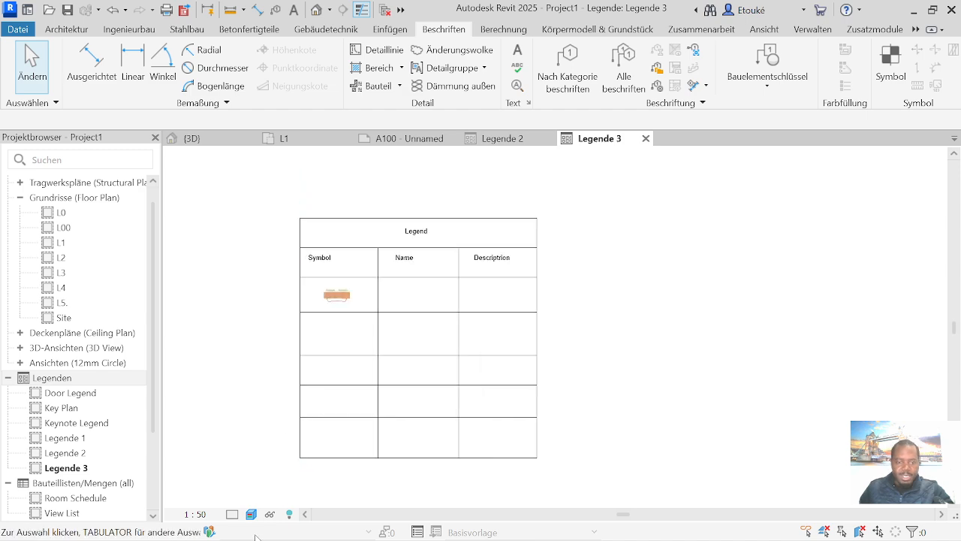
click(234, 516)
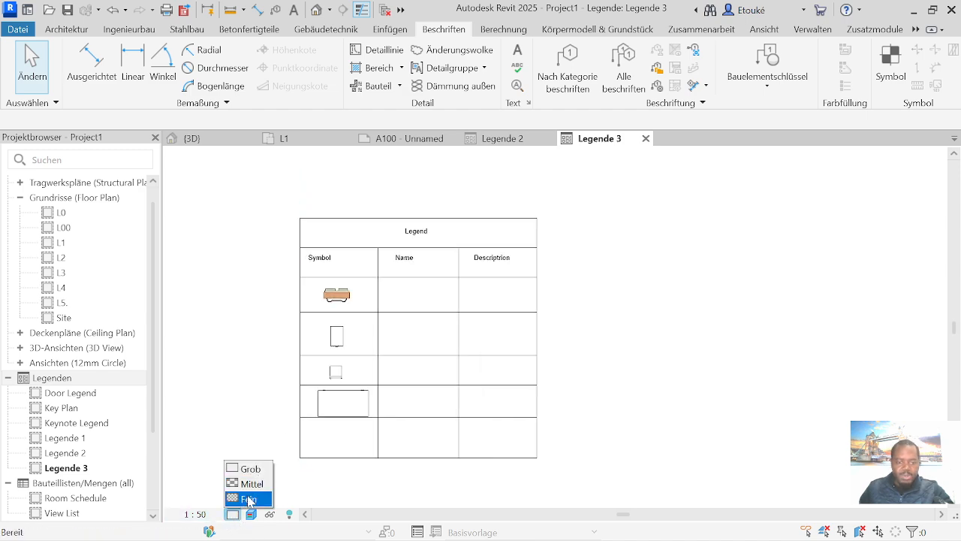
click(248, 500)
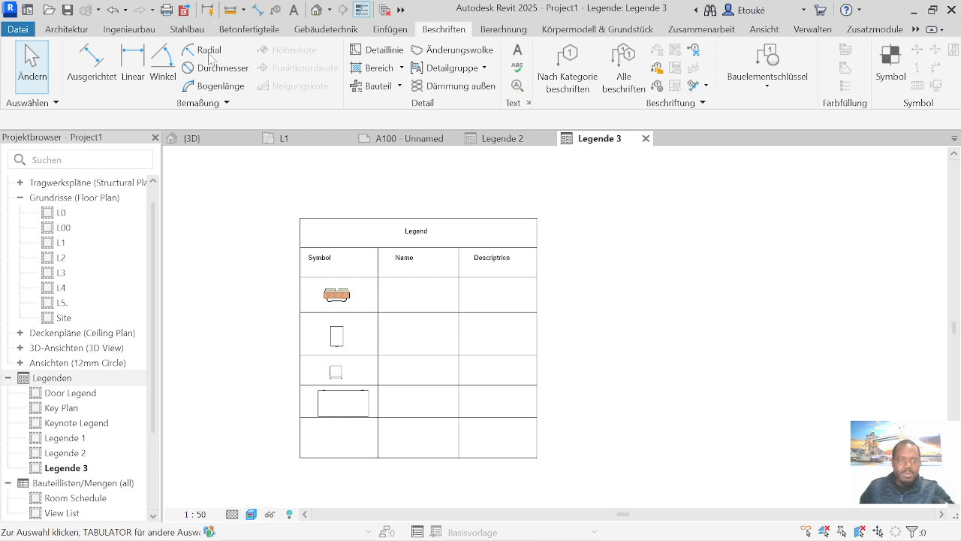
Step: Place the legend component Furniture_TV_Plasma : 42" in front view (Ansicht : Vorne) in the Symbol cell below the desk
click(401, 86)
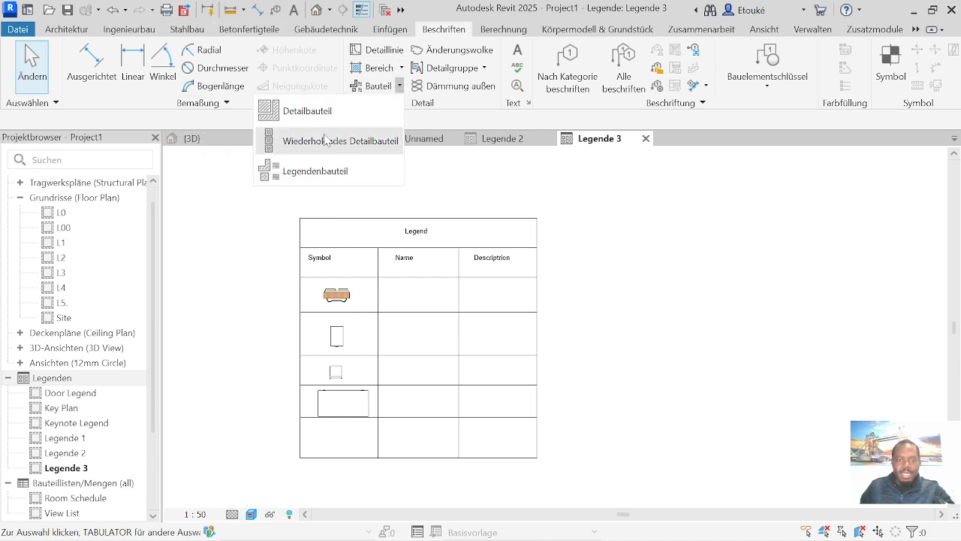
click(292, 173)
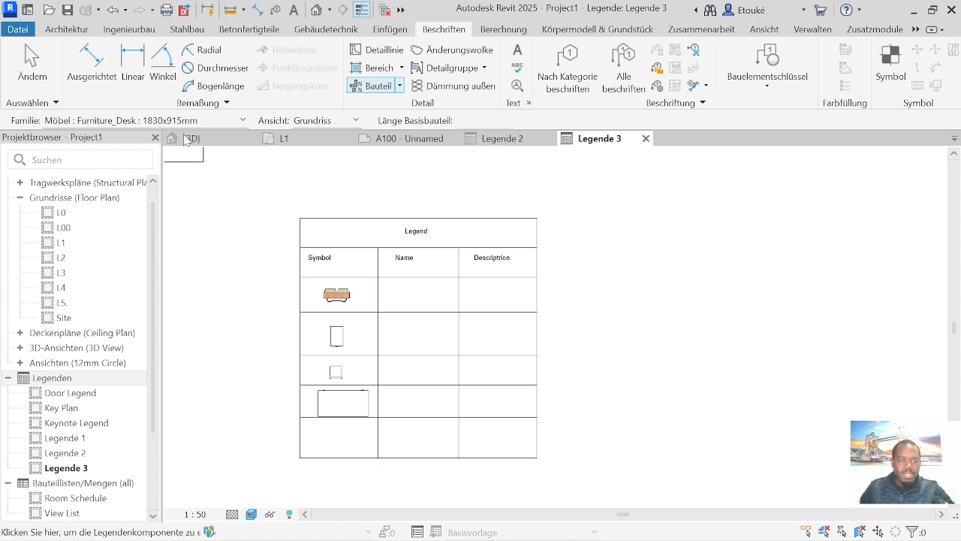
click(240, 120)
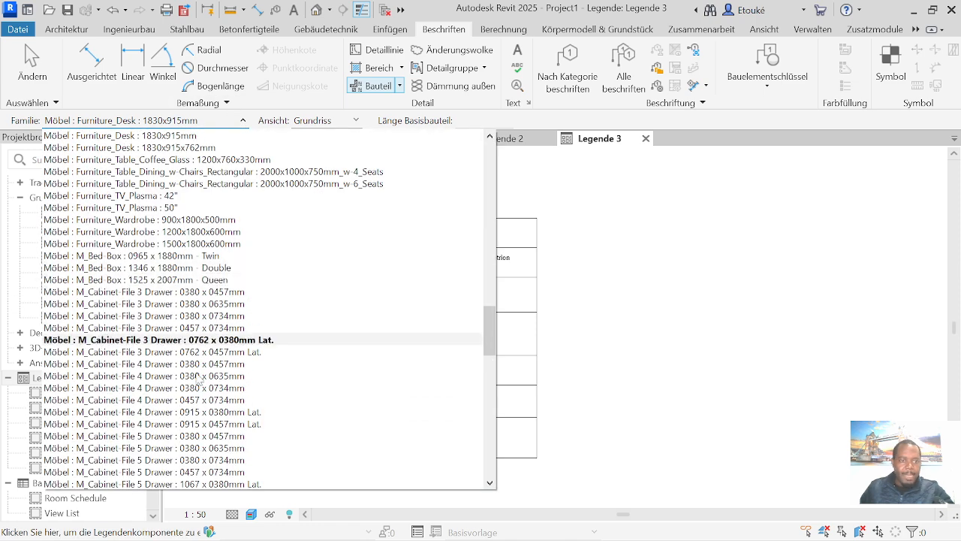
scroll(199, 379, up, 3)
scroll(151, 315, down, 1)
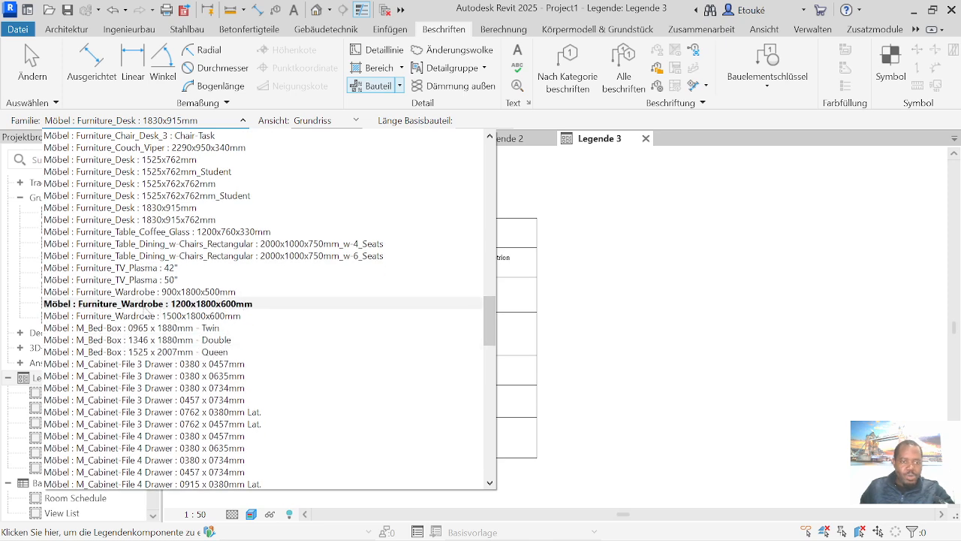
click(112, 272)
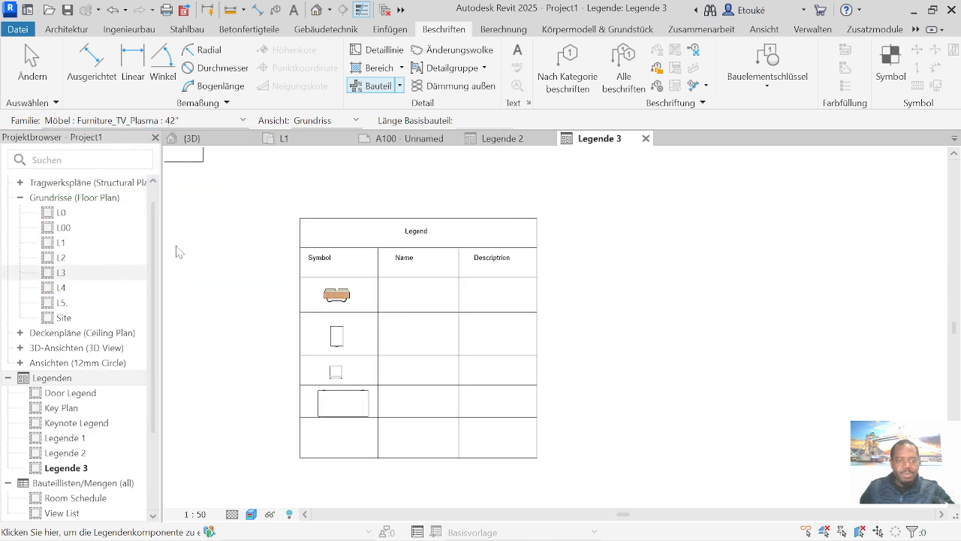
click(354, 121)
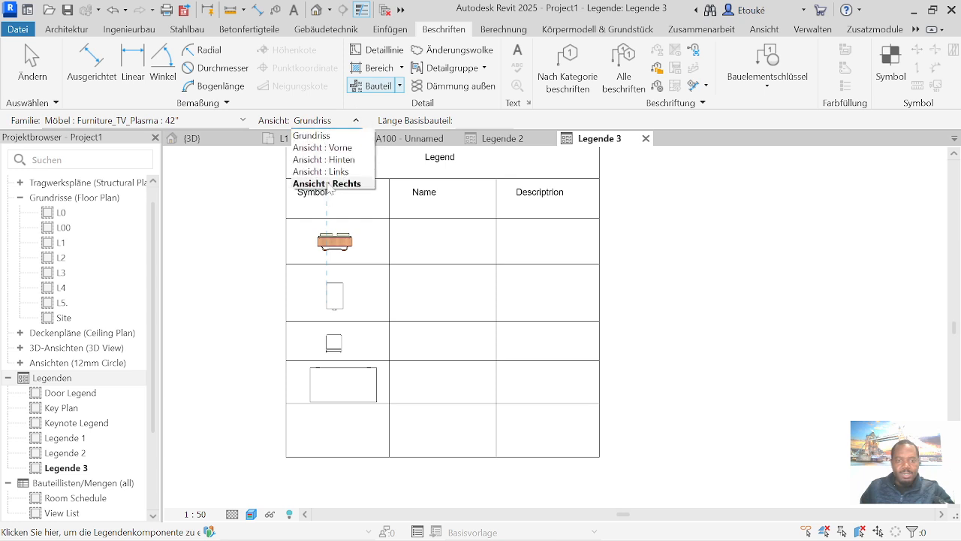
click(322, 147)
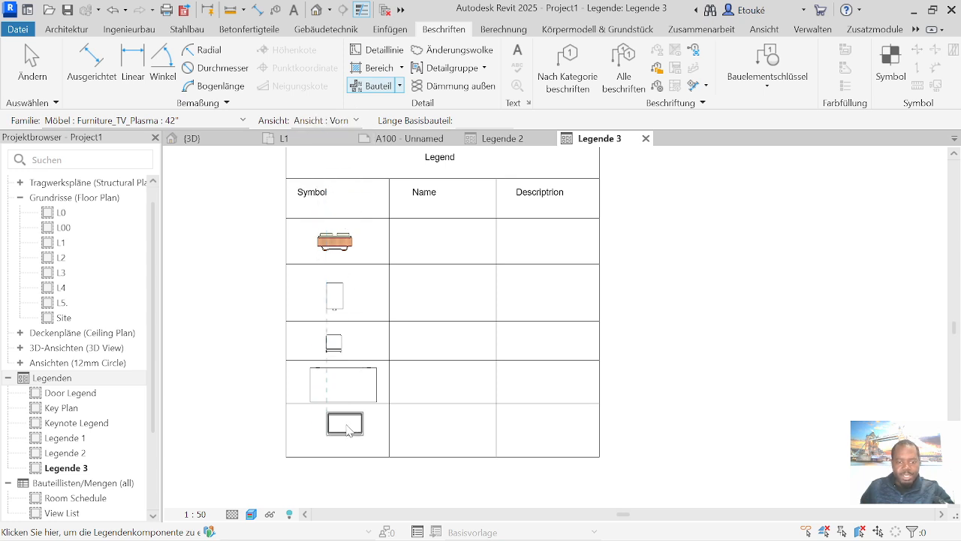
click(347, 433)
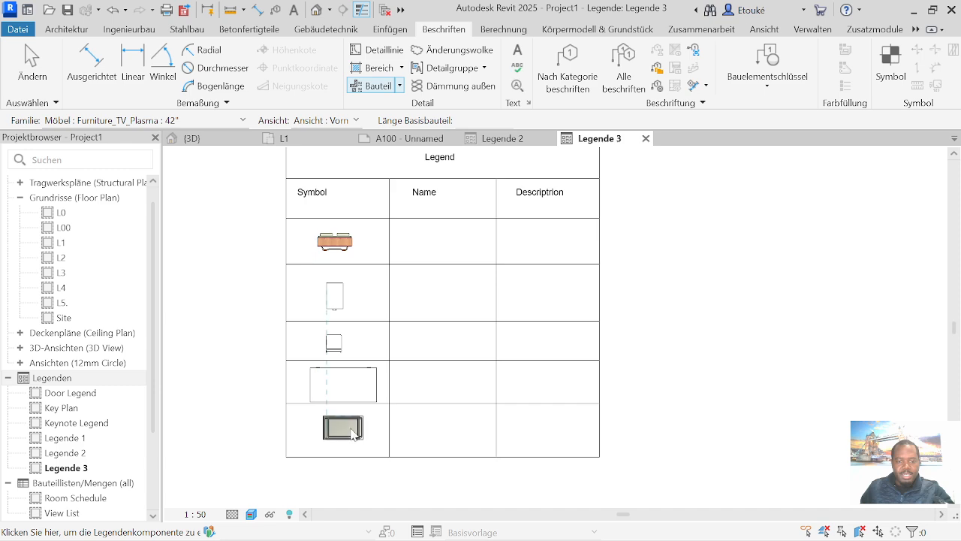
key(Escape)
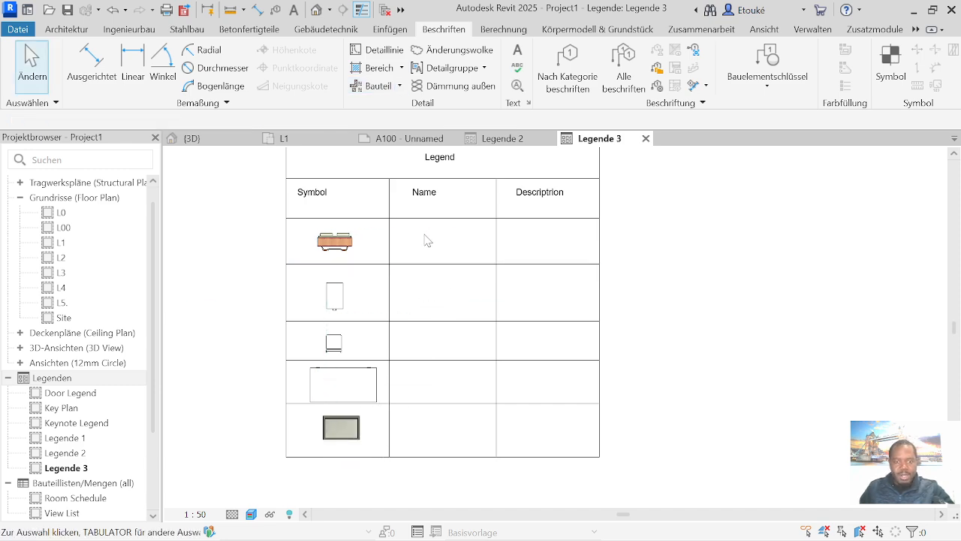
Step: Add the text "Bed" in the Name cell of the bed row
scroll(461, 219, up, 2)
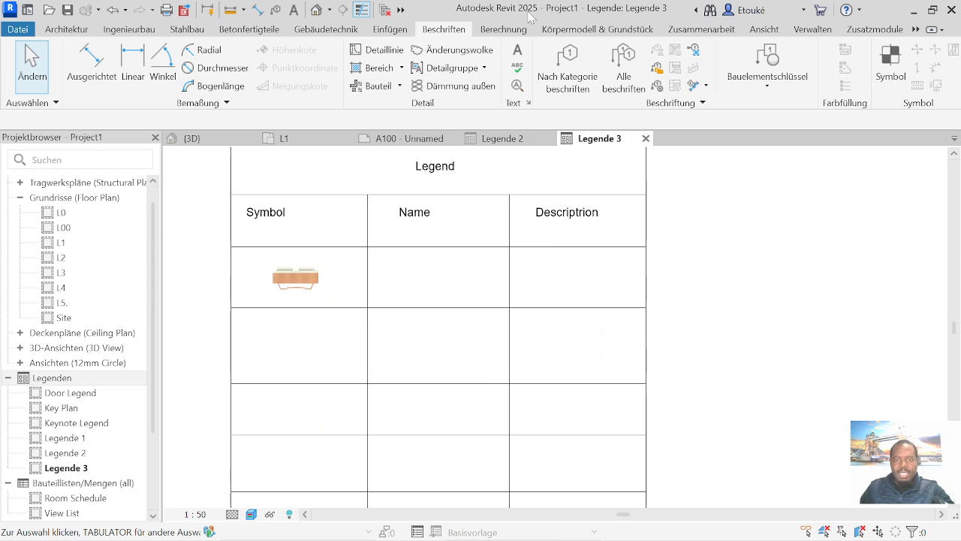
click(518, 51)
click(400, 274)
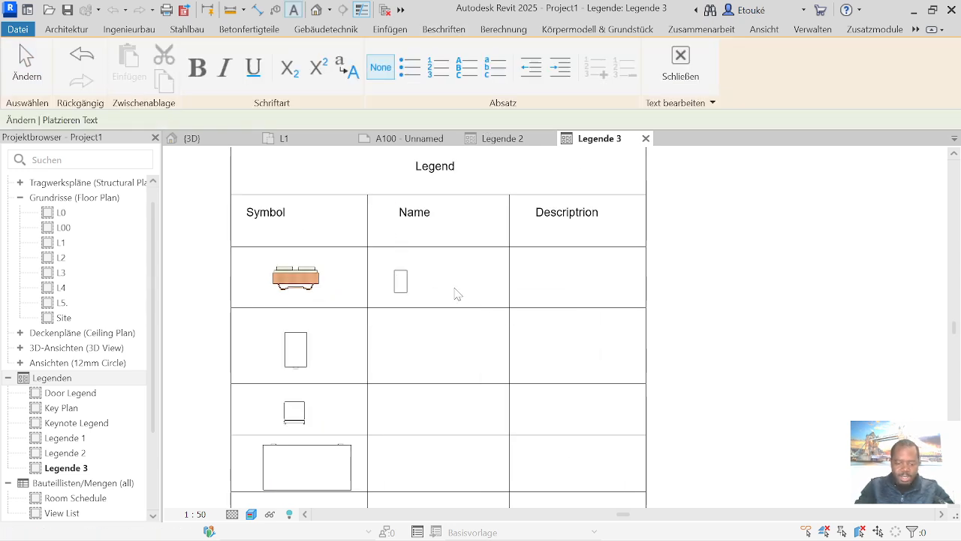
text(Ba)
key(BackSpace)
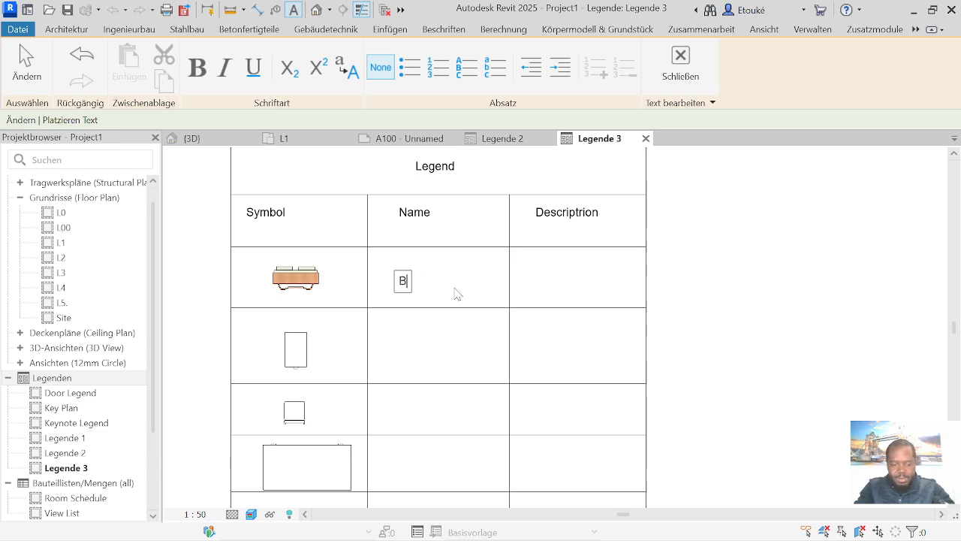
text(ed)
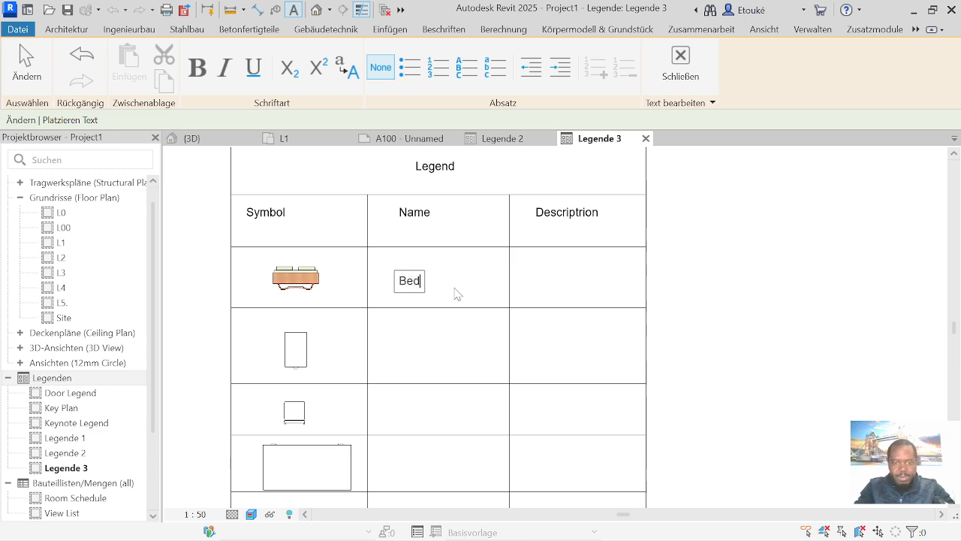
click(408, 344)
Step: Add the text "Cabinet" in the Name cell of the cabinet row, aligned with the text above
click(399, 342)
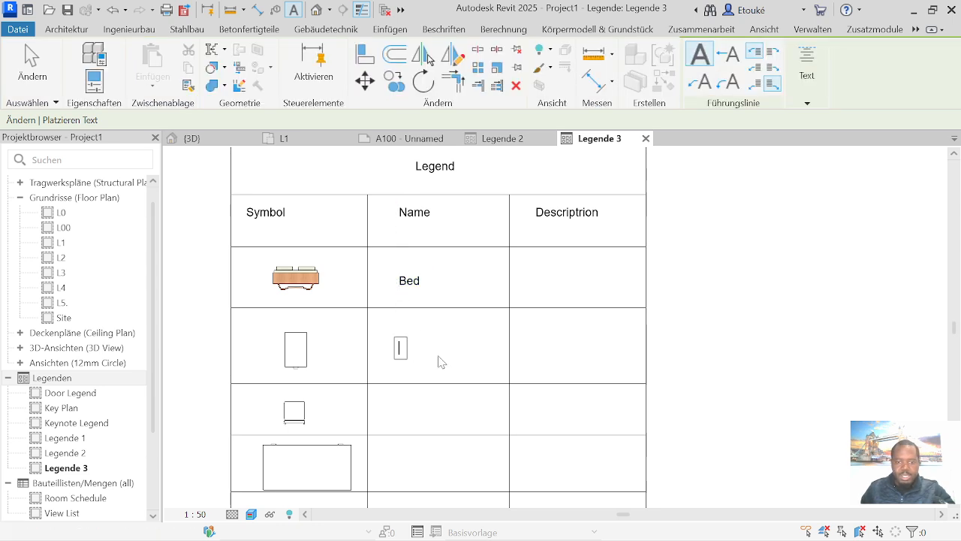
scroll(388, 363, up, 1)
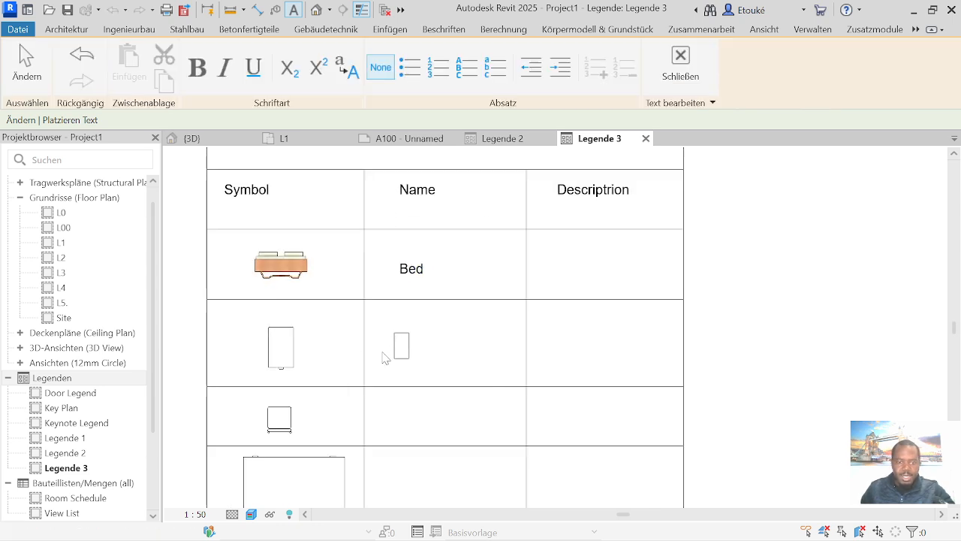
scroll(383, 358, up, 3)
text(C)
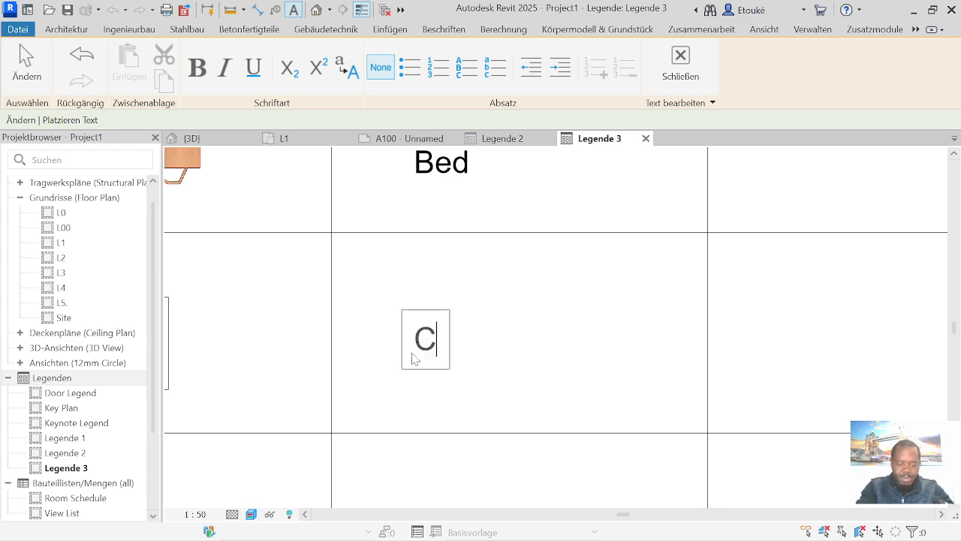
text(a)
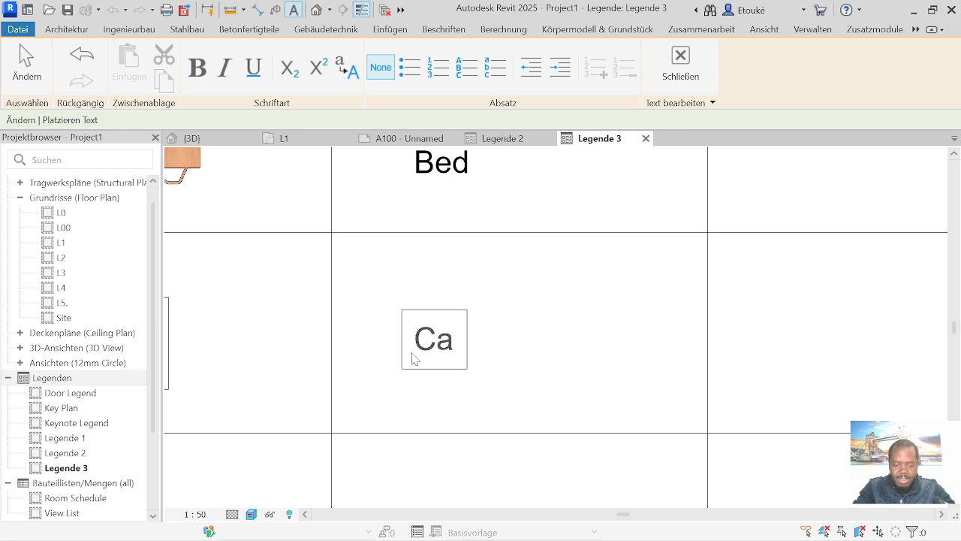
text(bin)
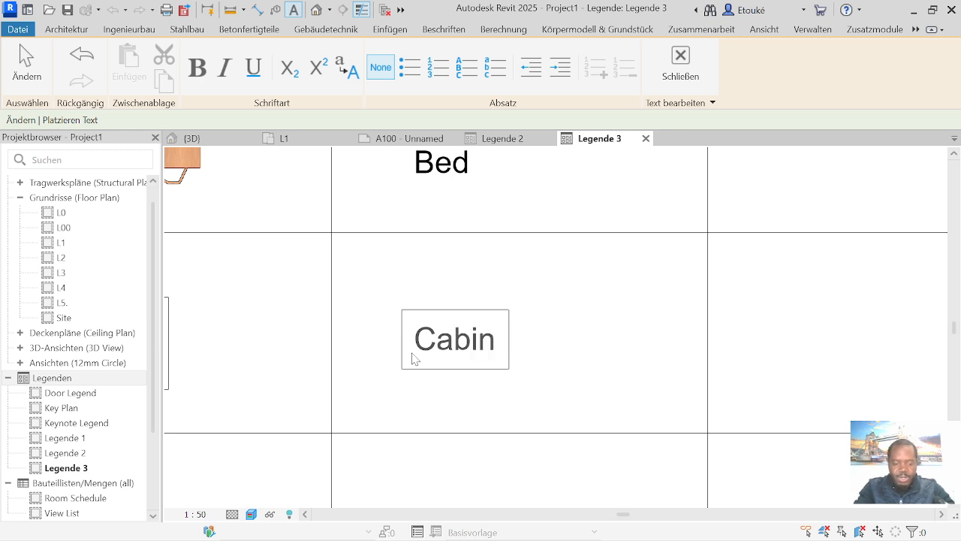
text(et)
click(570, 304)
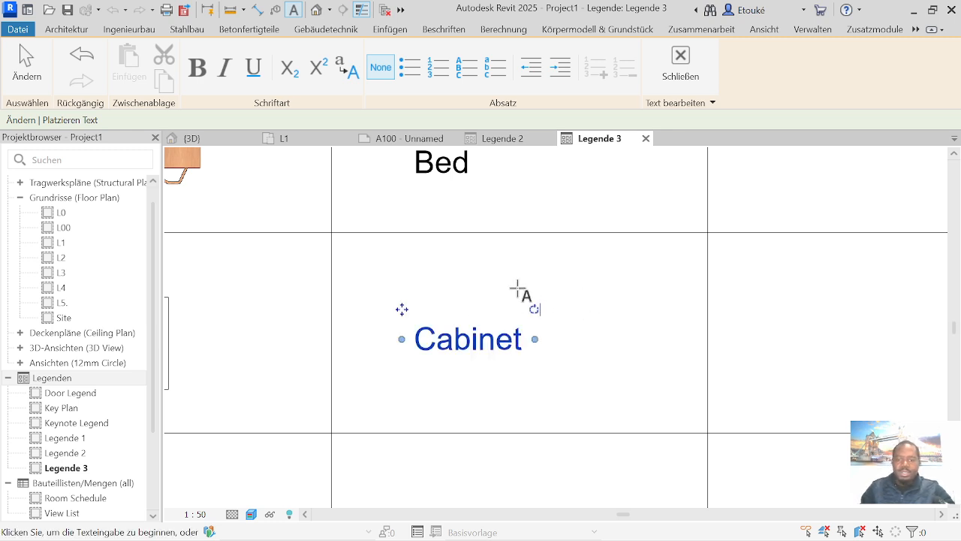
Step: Add the text "Chair" in the Name cell of the chair row
scroll(488, 316, down, 5)
scroll(417, 443, down, 1)
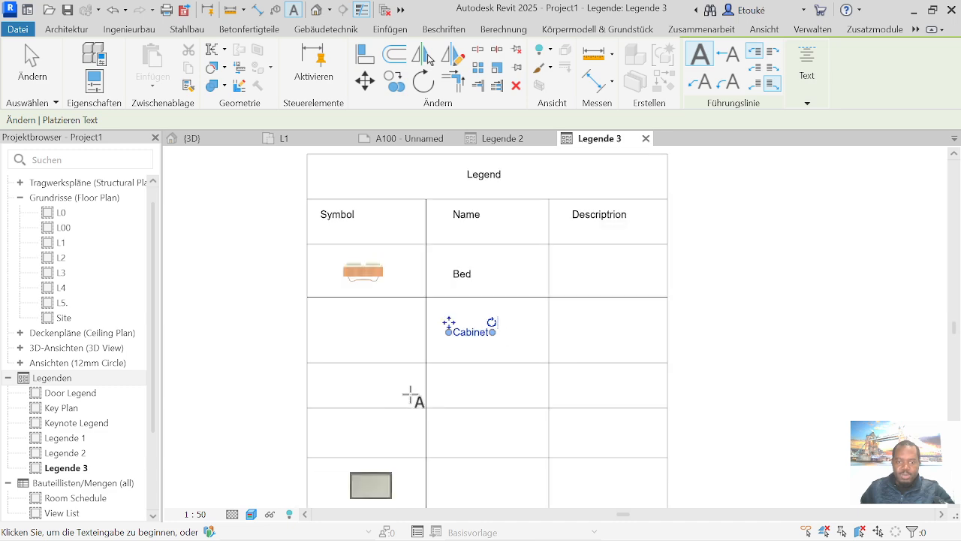
scroll(455, 386, up, 2)
click(461, 384)
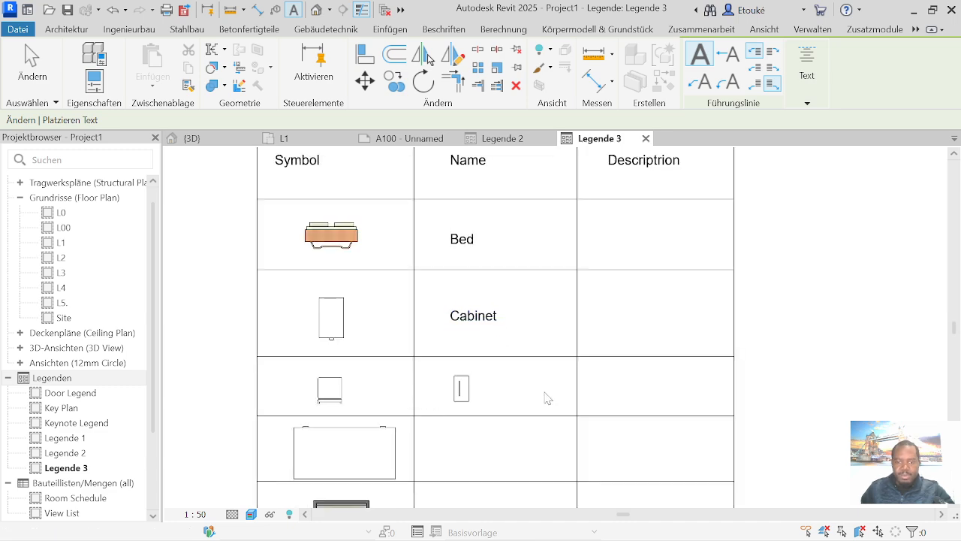
text(Chair)
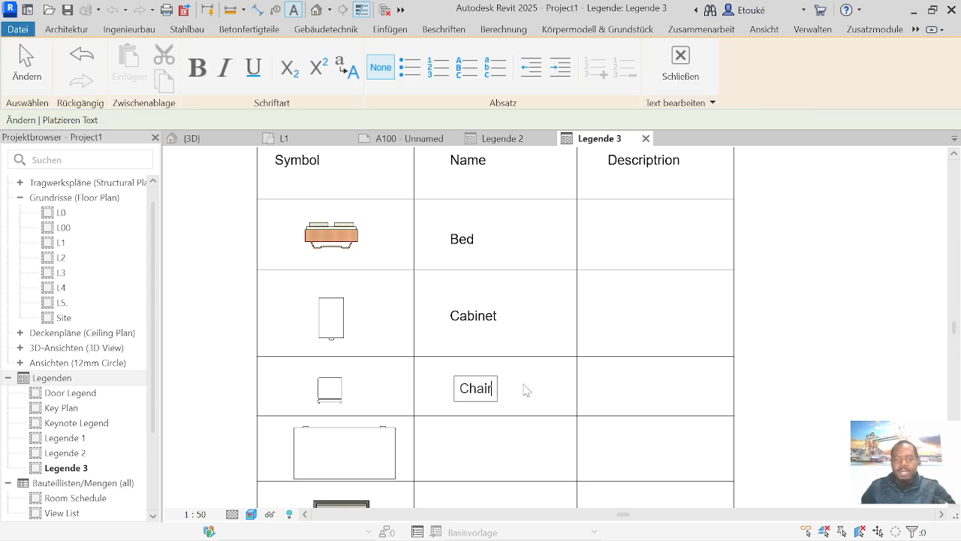
scroll(435, 336, down, 2)
scroll(402, 443, up, 2)
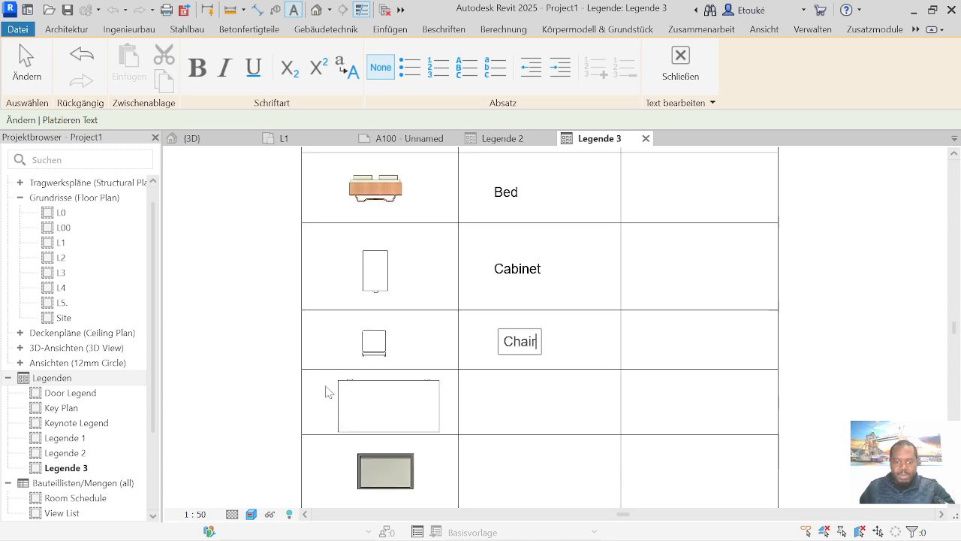
scroll(338, 396, down, 1)
click(509, 395)
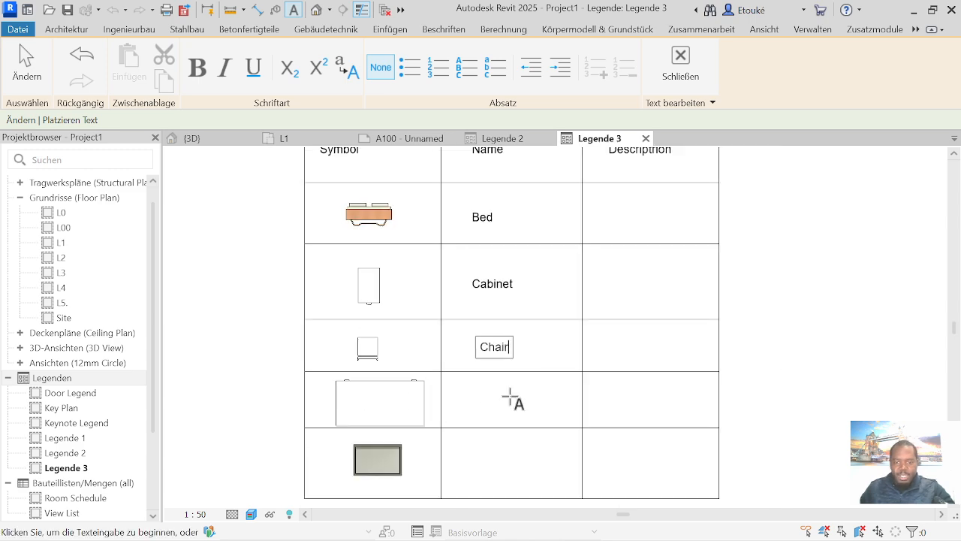
Step: Add the text "TV" in the Name cell of the television row and leave the Text command
scroll(444, 302, down, 3)
scroll(497, 434, up, 2)
click(456, 398)
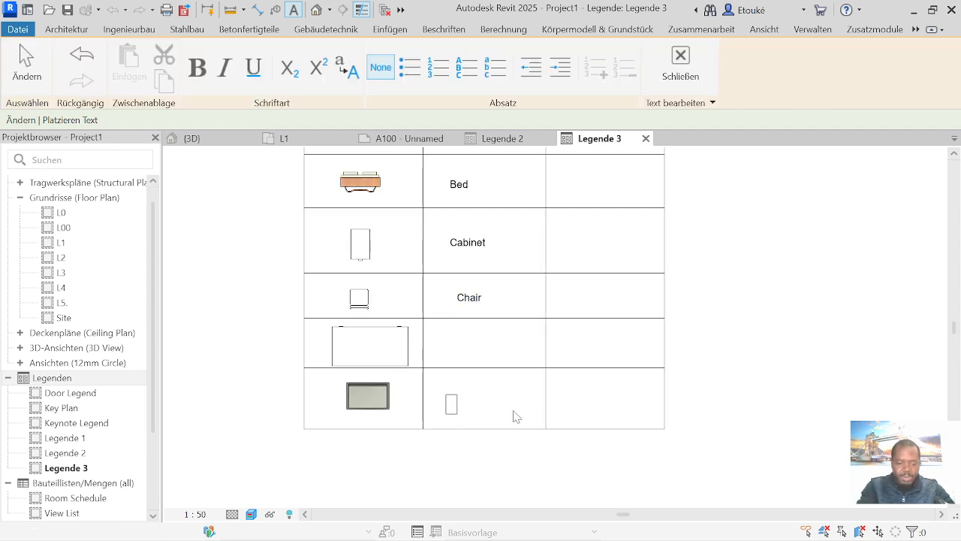
text(T)
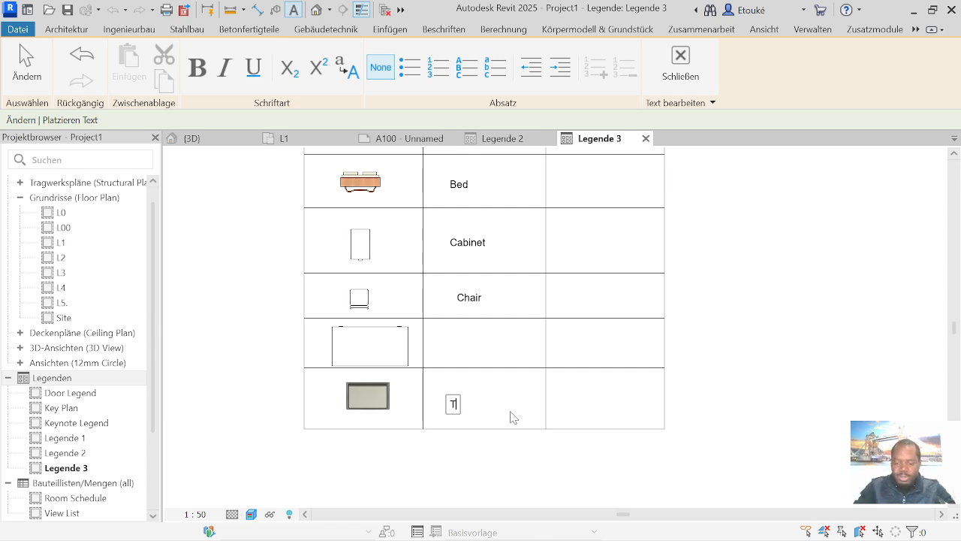
text(vV)
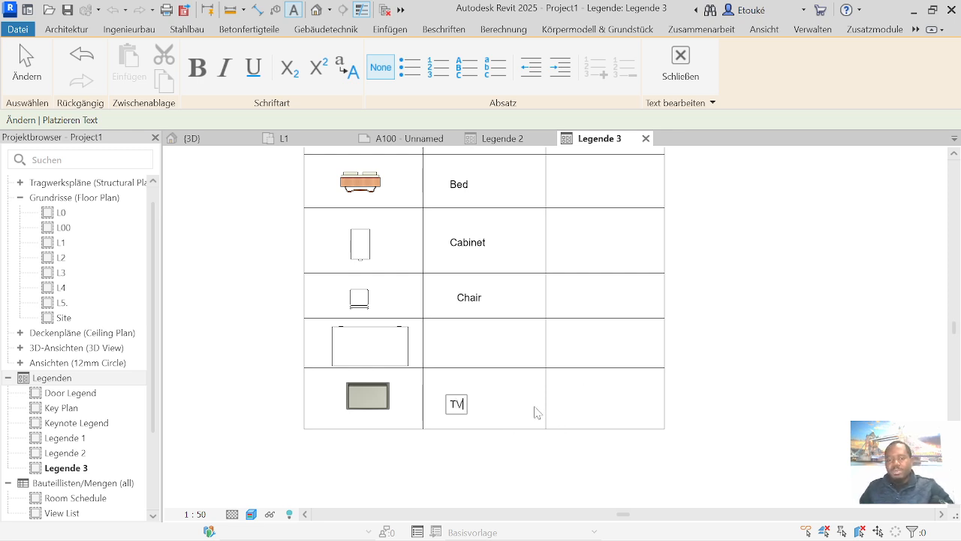
scroll(569, 389, up, 2)
scroll(568, 392, down, 4)
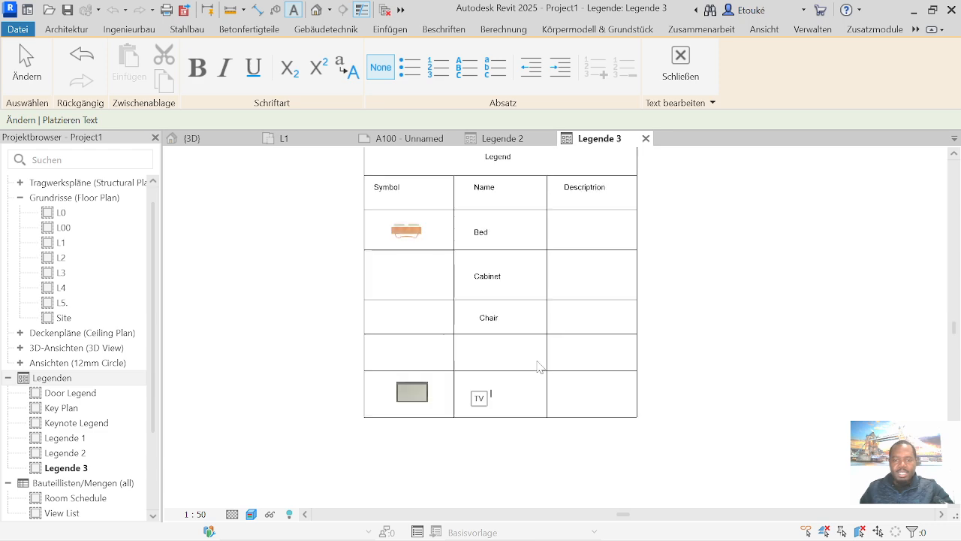
scroll(565, 218, up, 1)
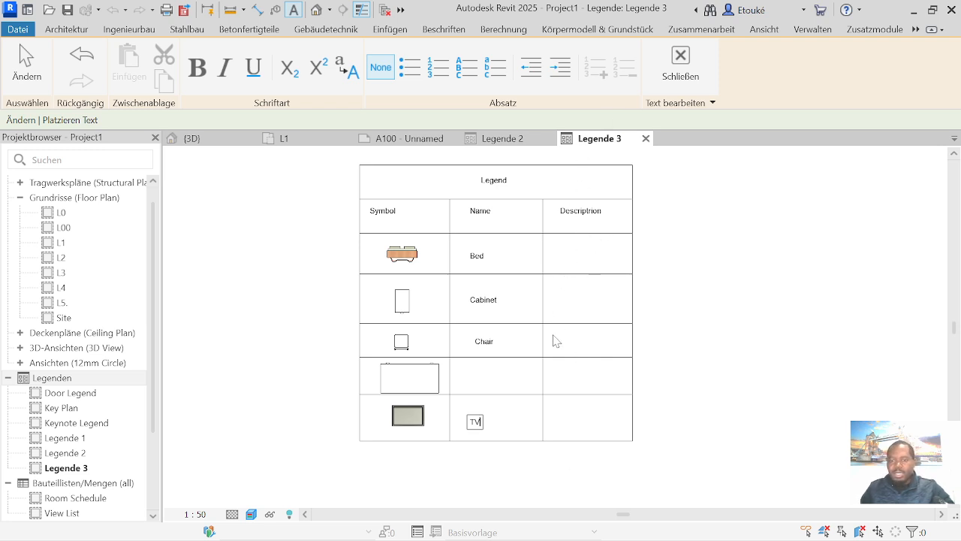
scroll(578, 250, up, 5)
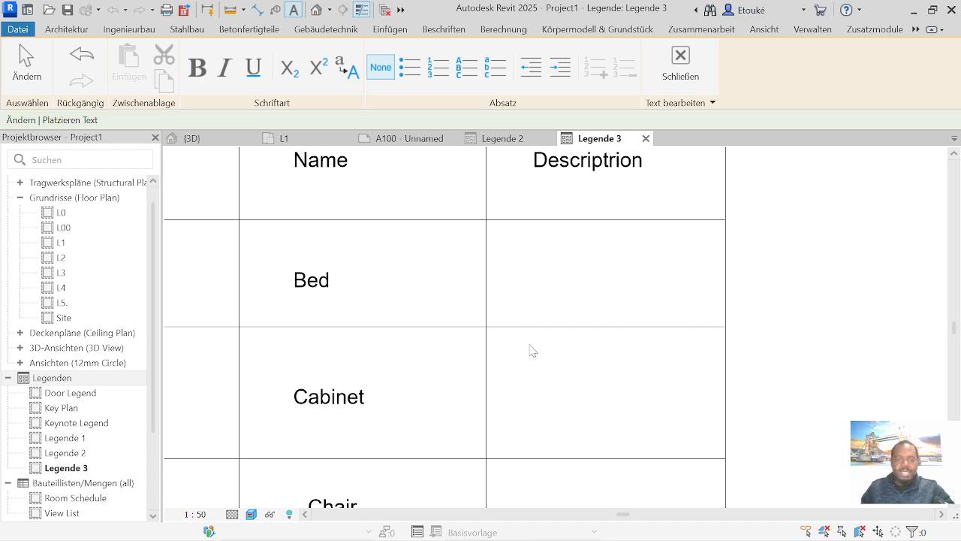
scroll(590, 396, down, 6)
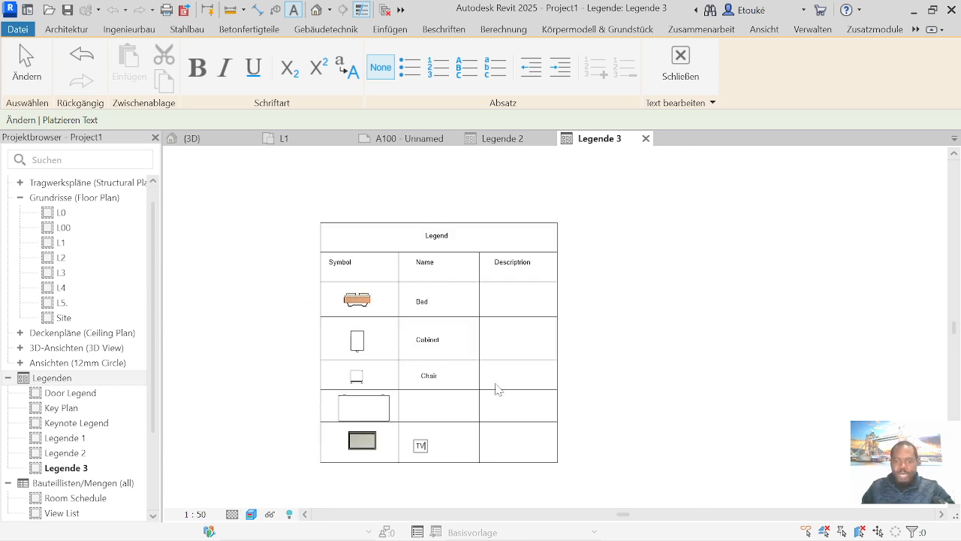
scroll(362, 431, up, 2)
scroll(538, 404, down, 1)
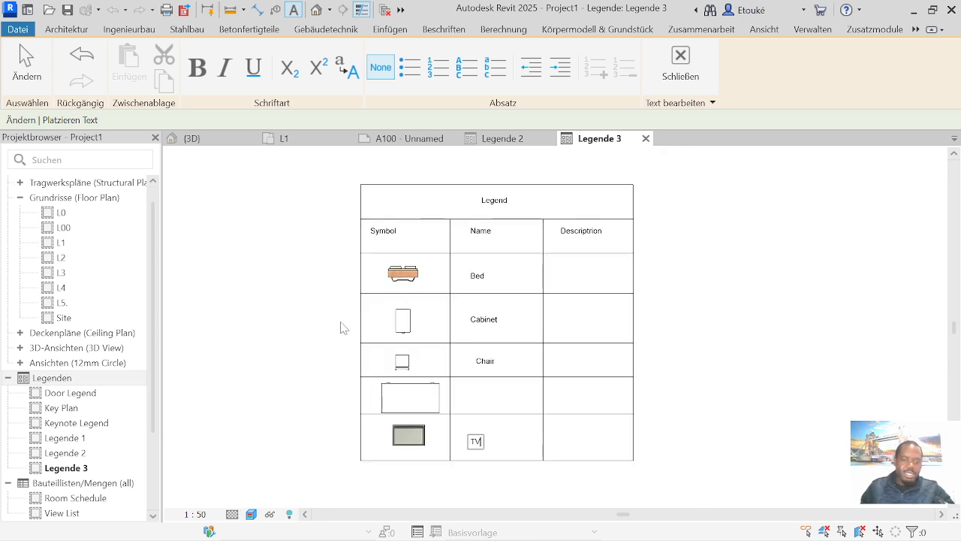
scroll(356, 298, up, 3)
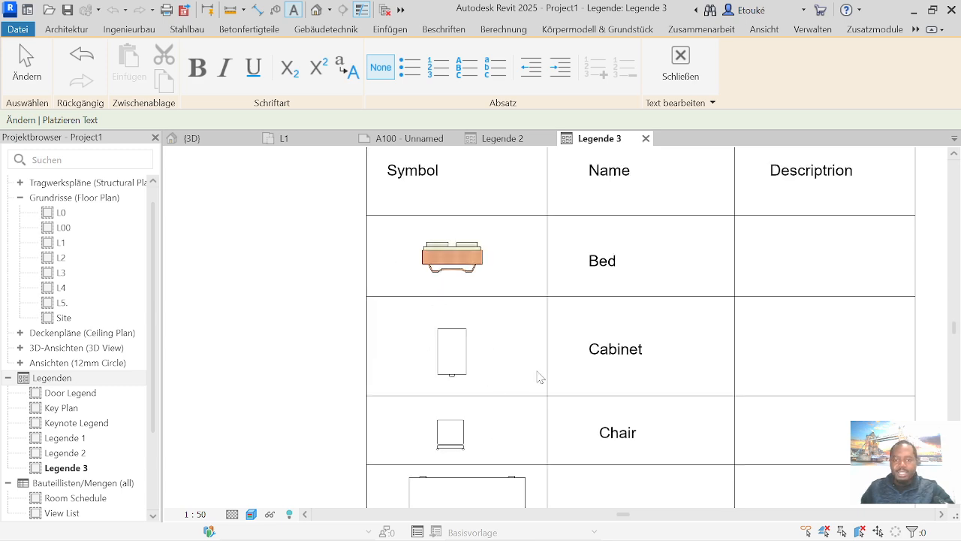
scroll(495, 353, down, 3)
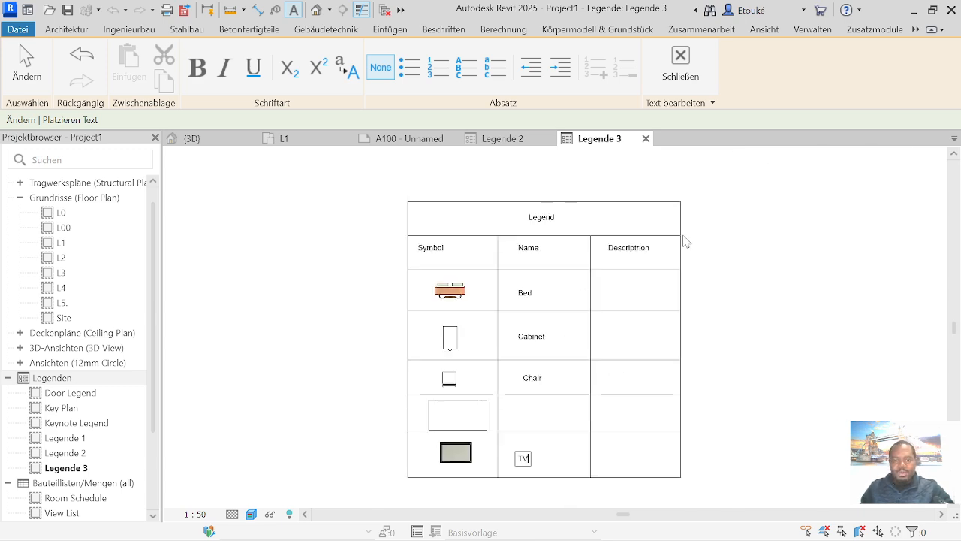
click(799, 262)
key(Escape)
key(Escape)
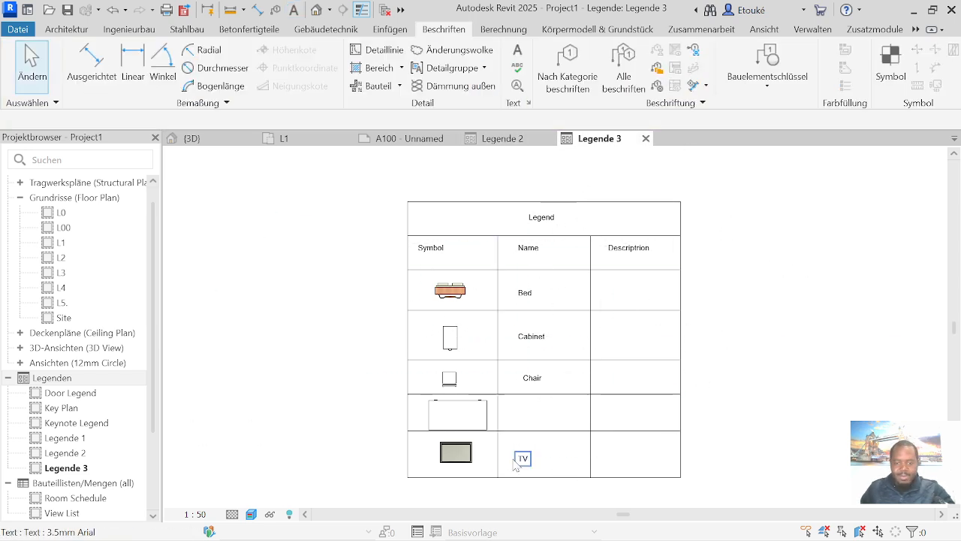
Step: Place the Legende 3 view on sheet A100 - Unnamed, in the upper corner beside the title block
scroll(519, 388, up, 1)
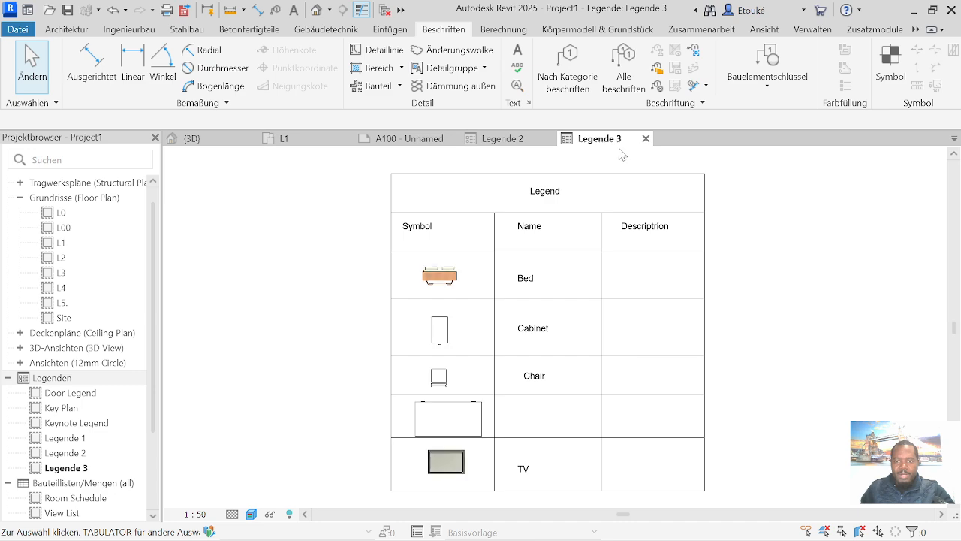
click(418, 139)
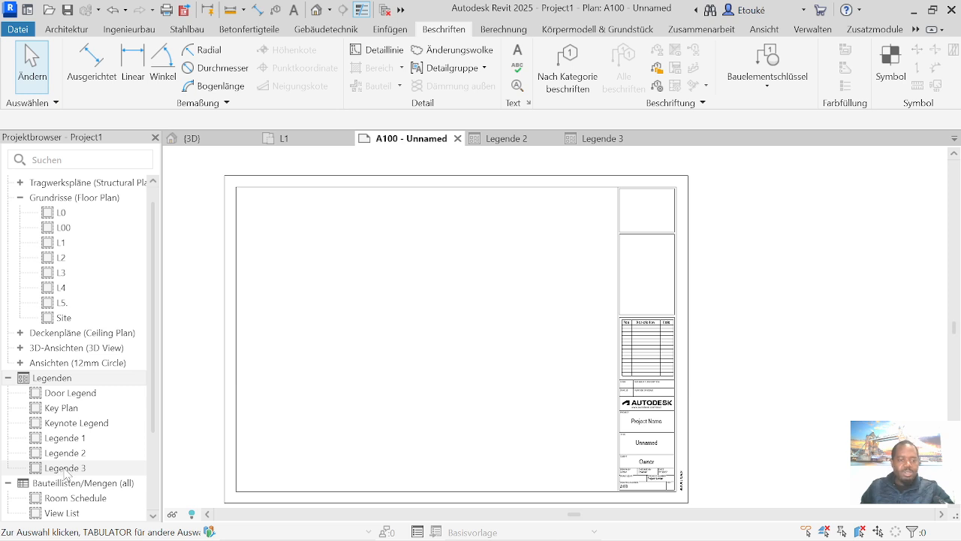
drag(66, 468, 543, 208)
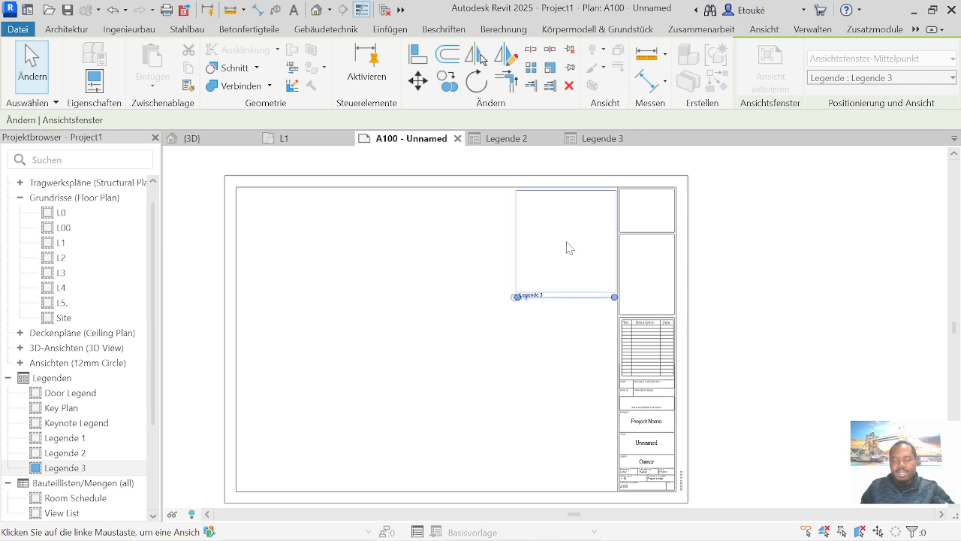
click(569, 248)
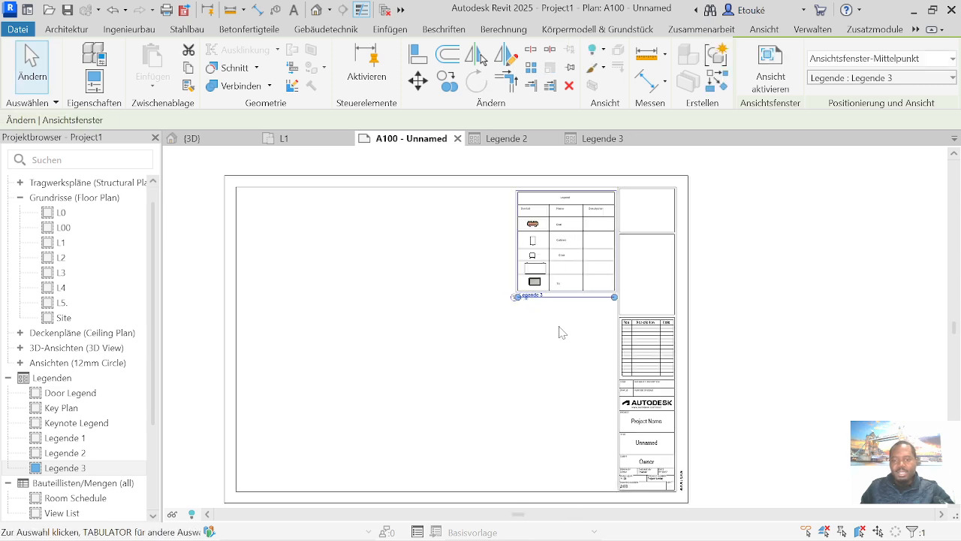
Step: Deselect the placed Legende 3 viewport and examine its size, position and content on the sheet
scroll(562, 333, up, 2)
scroll(569, 295, down, 1)
scroll(541, 239, up, 2)
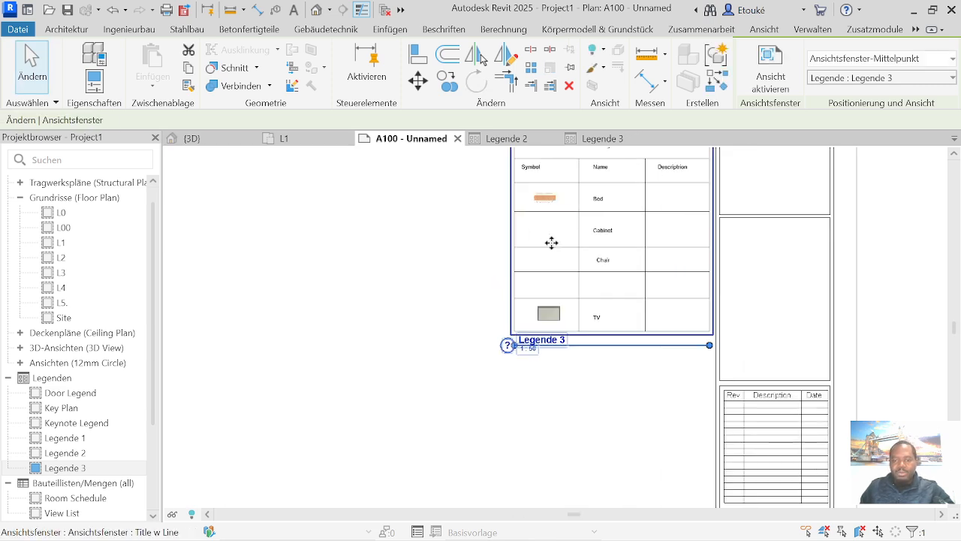
scroll(511, 270, down, 1)
scroll(458, 364, down, 1)
scroll(442, 338, down, 1)
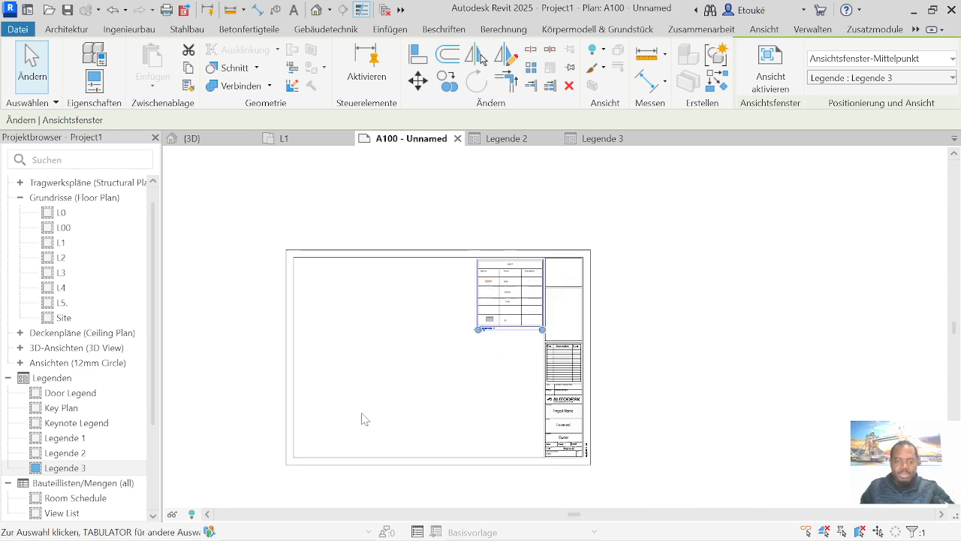
scroll(345, 369, up, 1)
scroll(365, 369, up, 1)
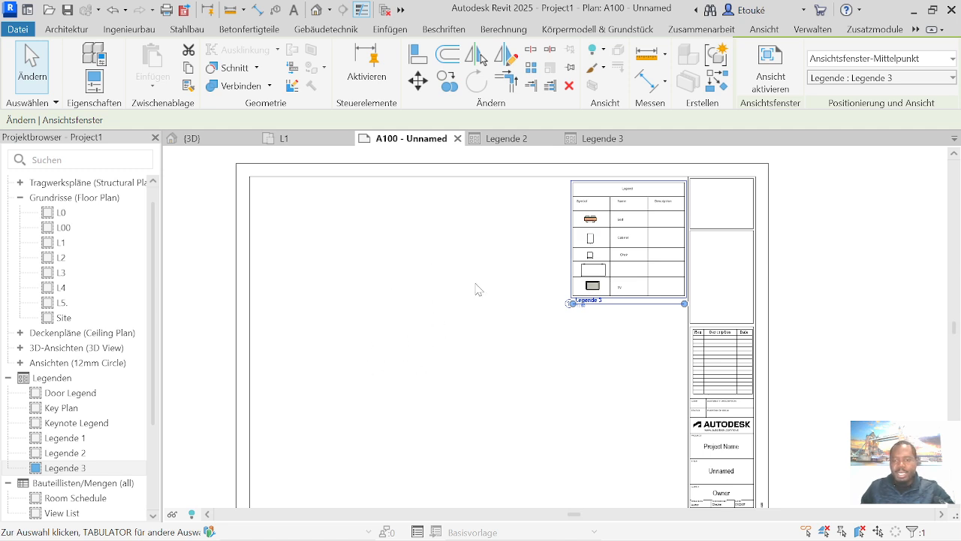
scroll(440, 326, down, 1)
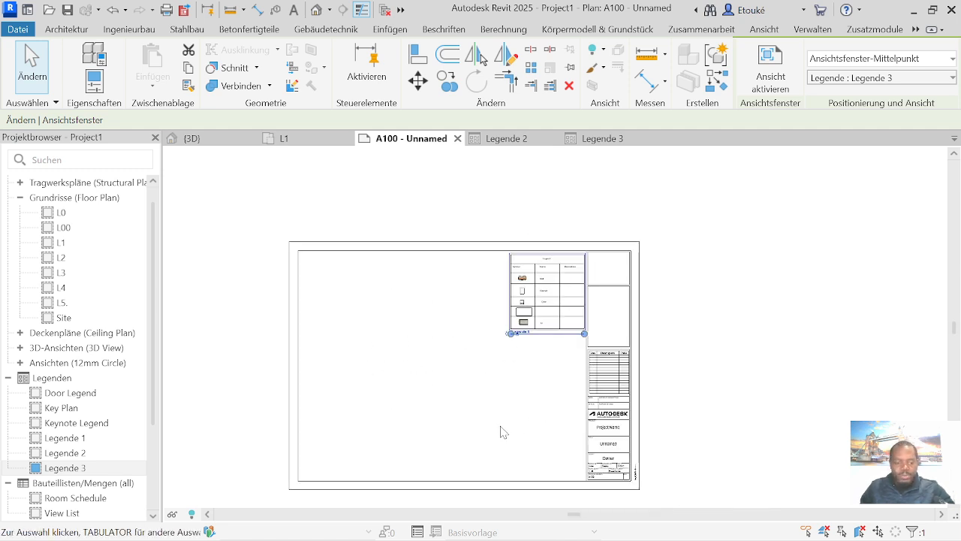
key(Escape)
scroll(525, 311, up, 6)
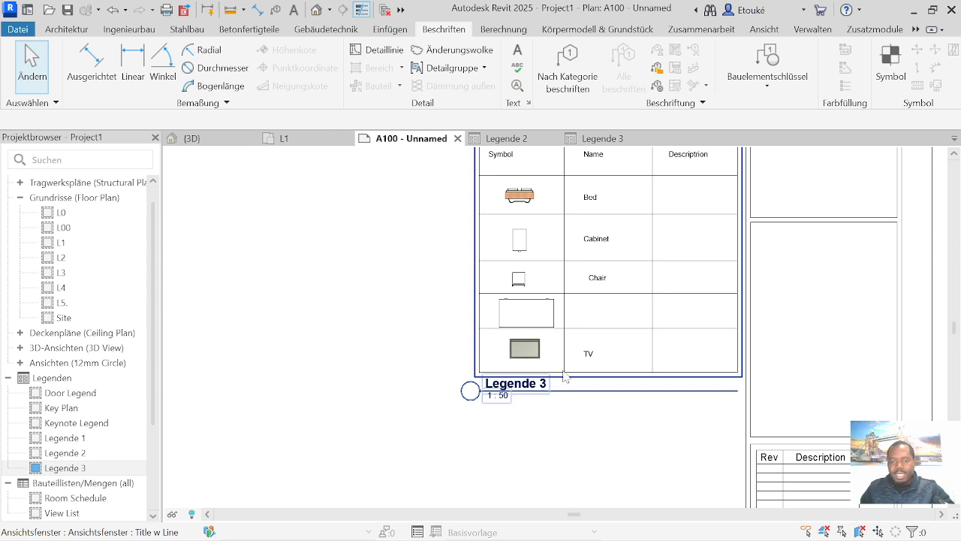
scroll(567, 375, down, 1)
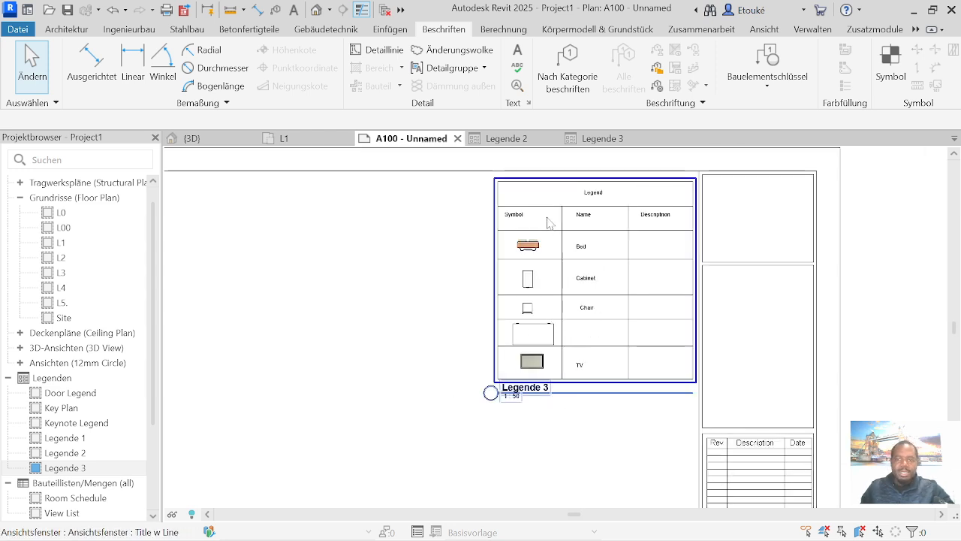
Step: Close the Legende 2 view and return to the Legende 3 view
click(614, 140)
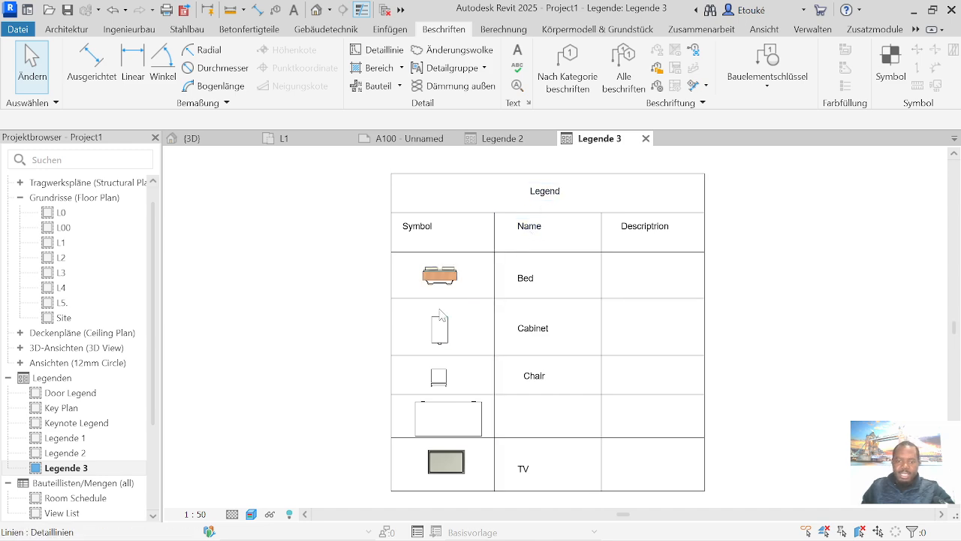
click(538, 222)
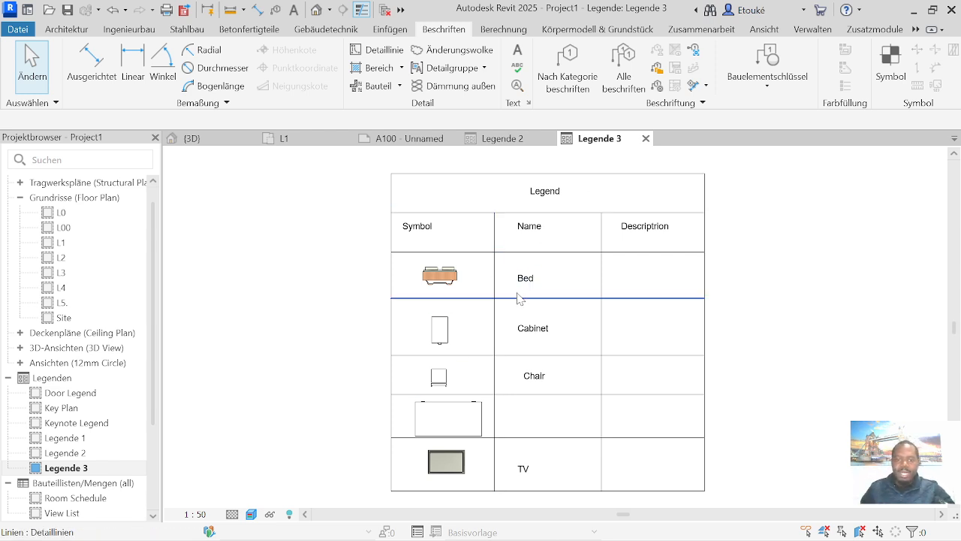
click(517, 141)
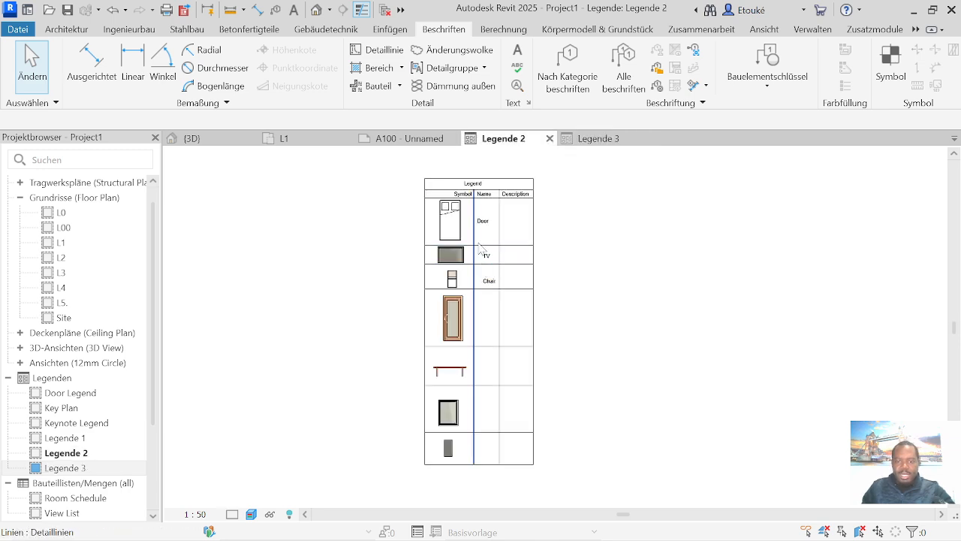
click(550, 139)
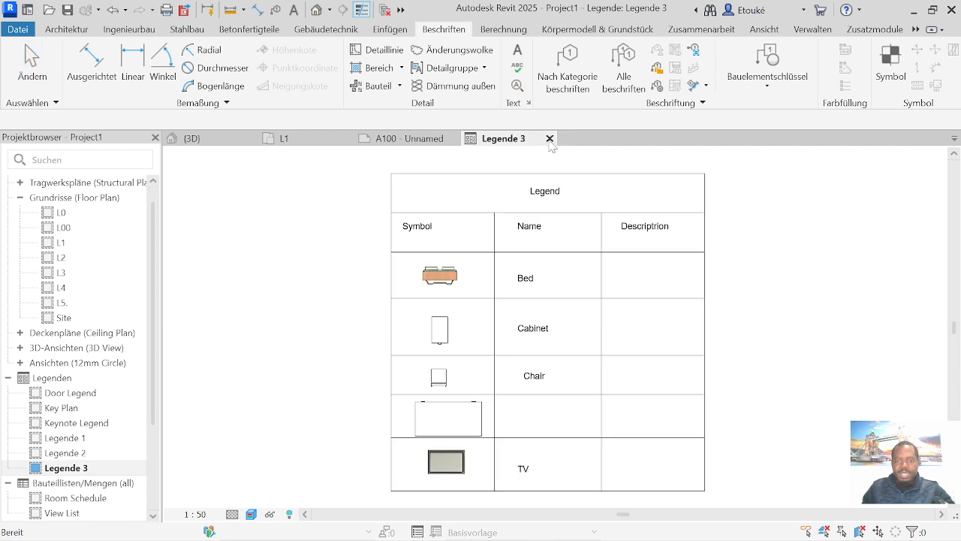
Step: Reopen sheet A100 and examine the symbols in the placed legend
click(406, 140)
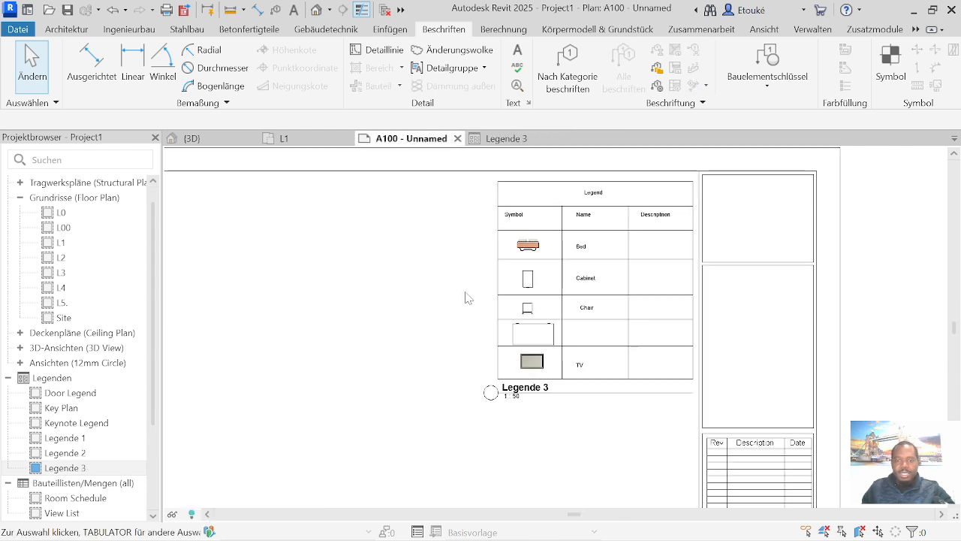
scroll(605, 285, up, 2)
scroll(503, 348, down, 1)
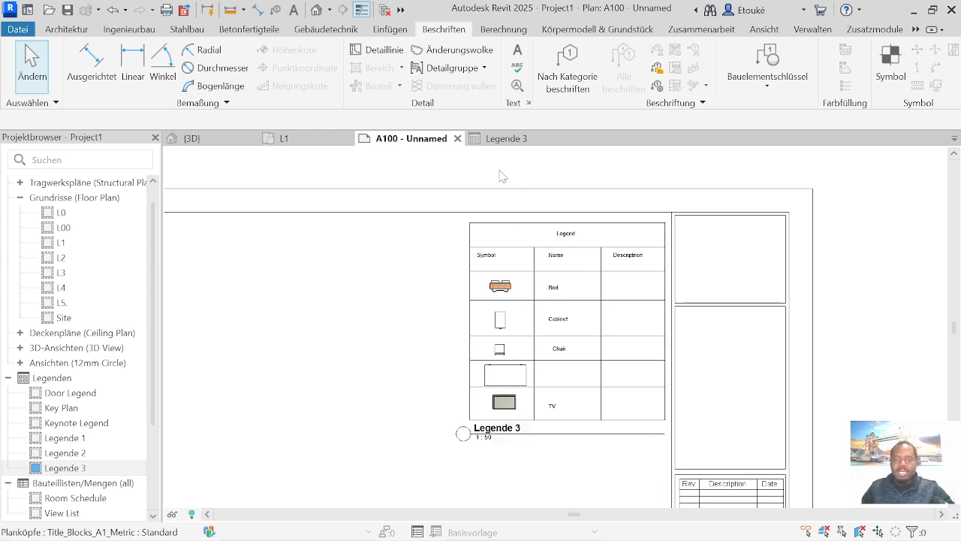
Step: Delete the cabinet legend component from the Symbol column in the Legende 3 view
click(502, 139)
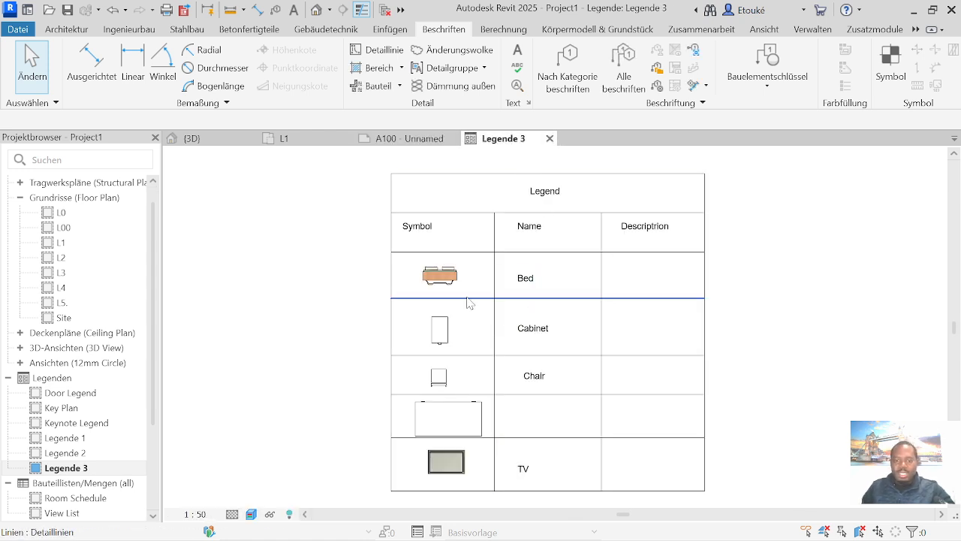
click(443, 337)
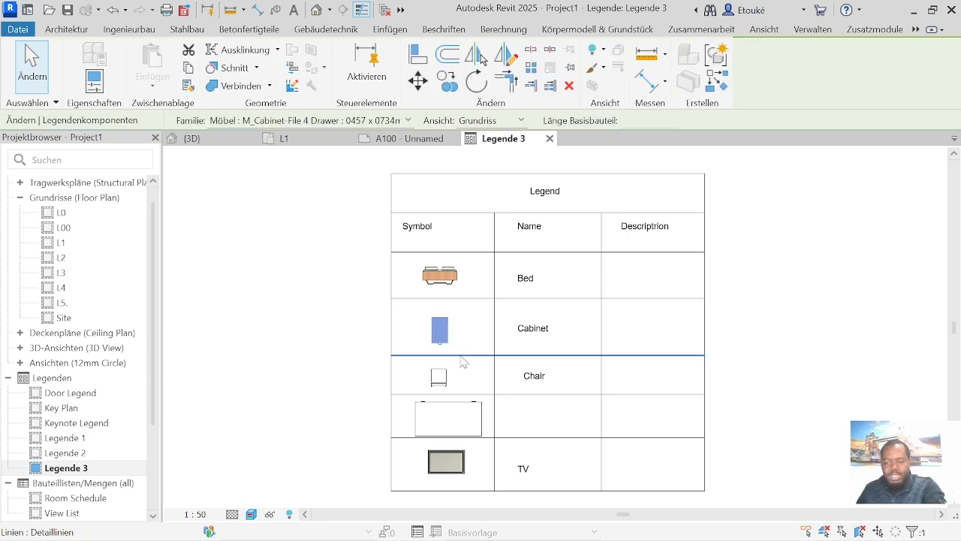
key(Delete)
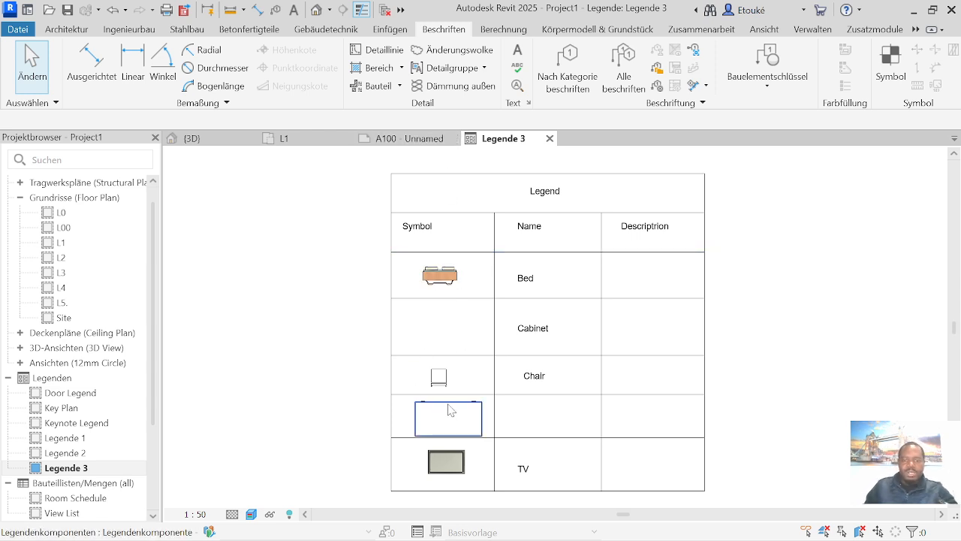
Step: Check the cabinet row of the legend on sheet A100 and return to the Legende 3 view
click(422, 139)
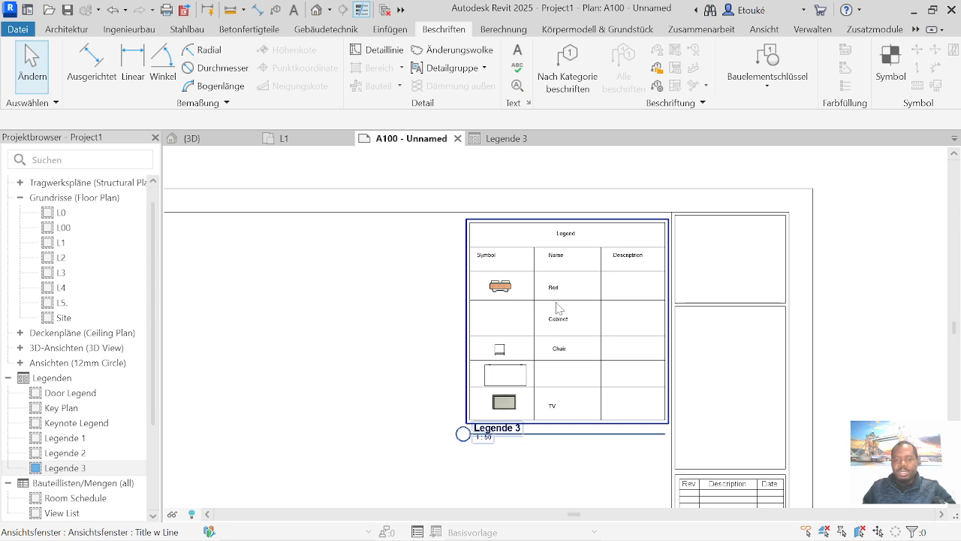
scroll(556, 308, up, 1)
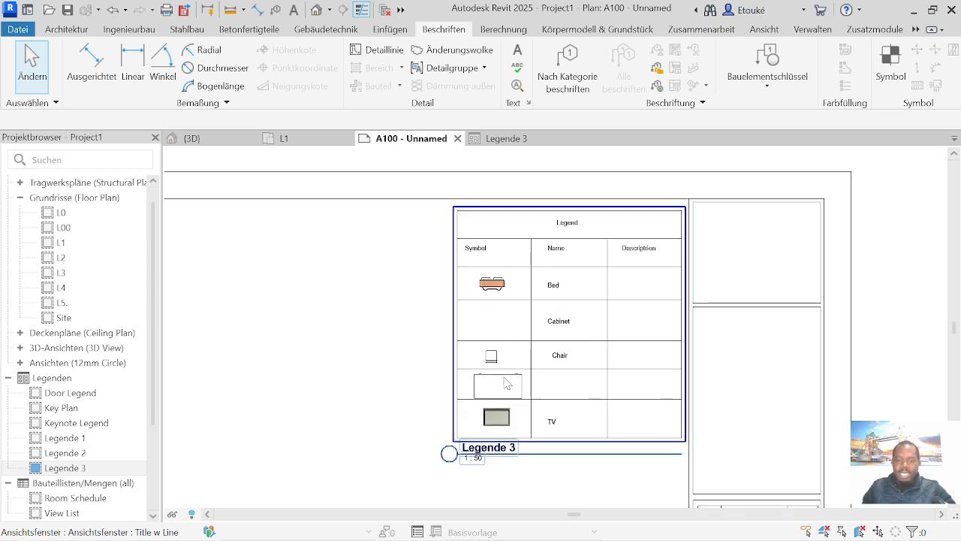
click(506, 381)
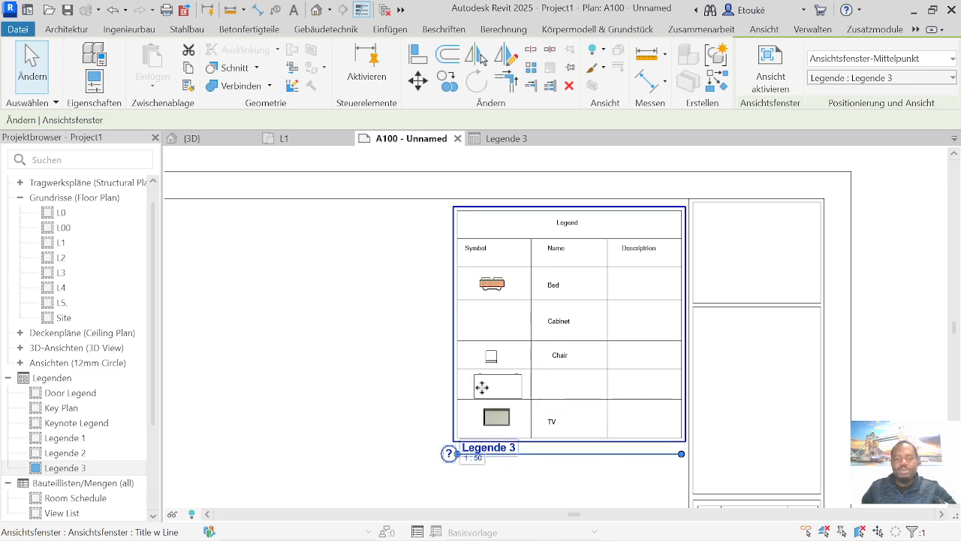
click(511, 140)
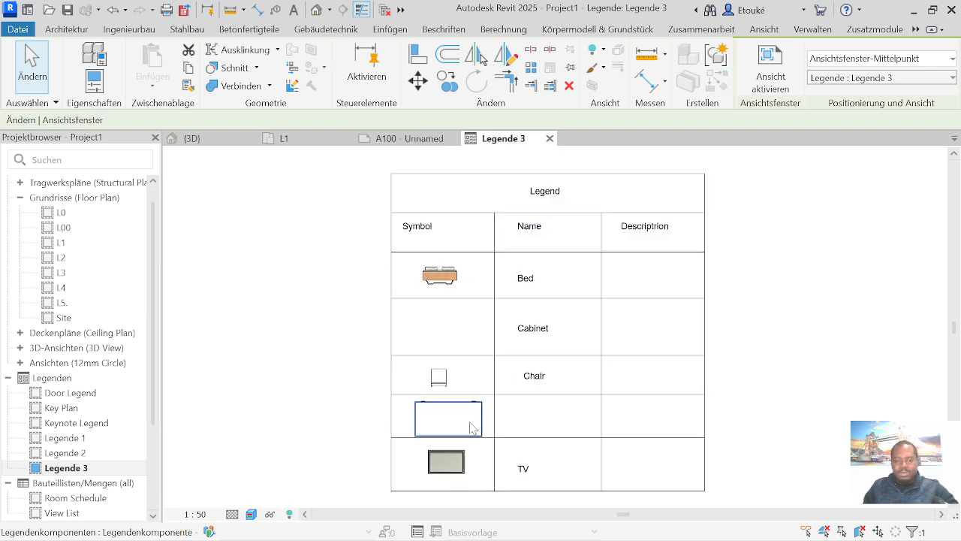